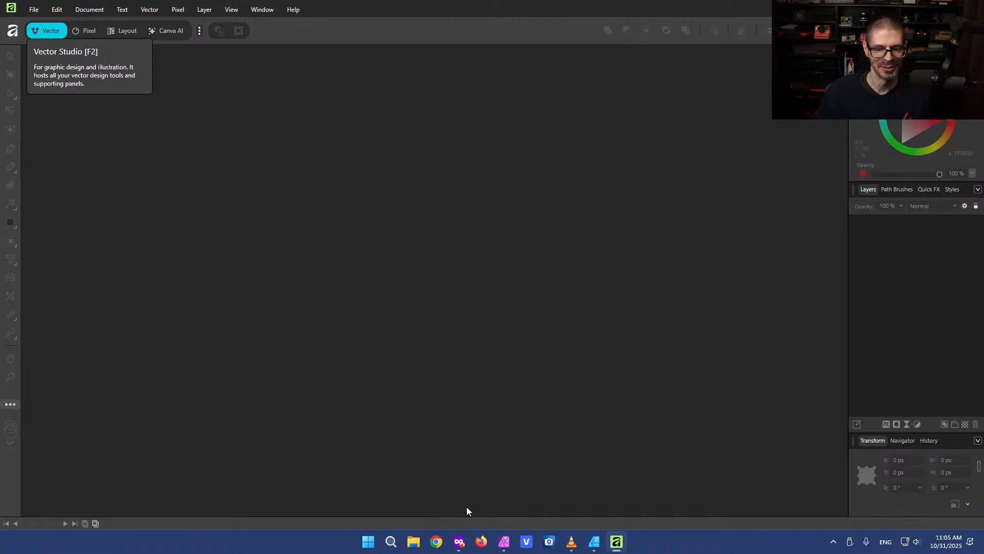
Switch to Affinity Photo 2 and maximize its window
click(503, 543)
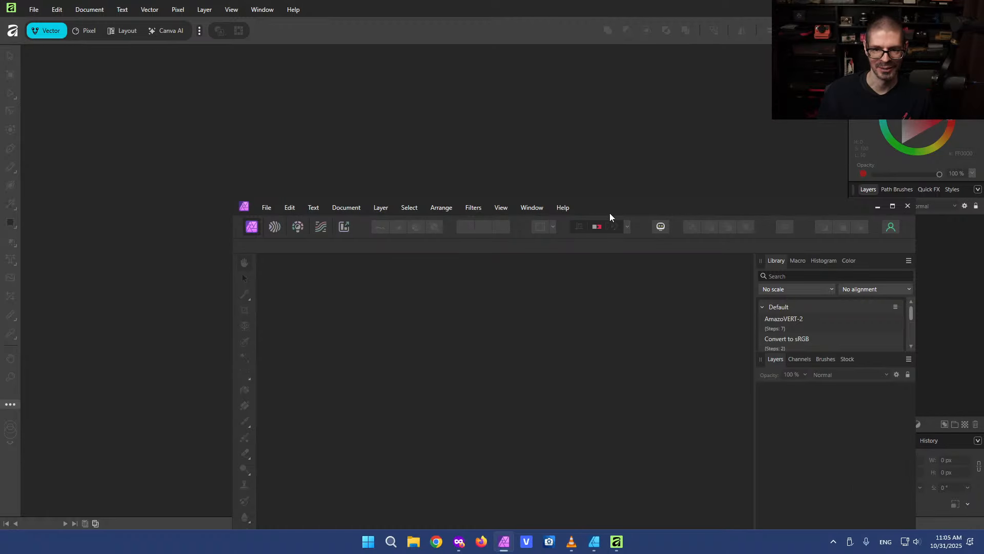
drag(610, 213, 544, 0)
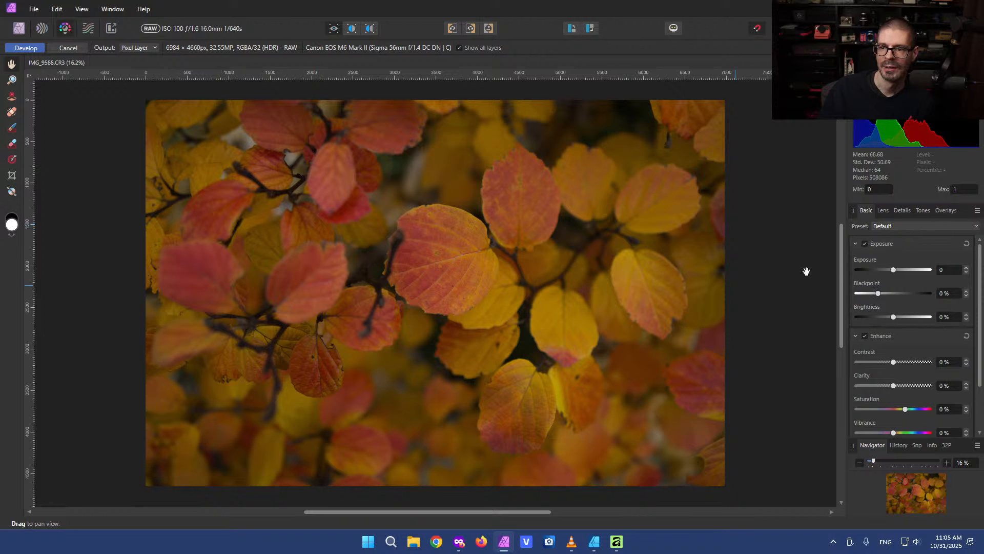
Raise the RAW image's exposure to about 1.028 and its contrast to 10%
drag(892, 272, 900, 271)
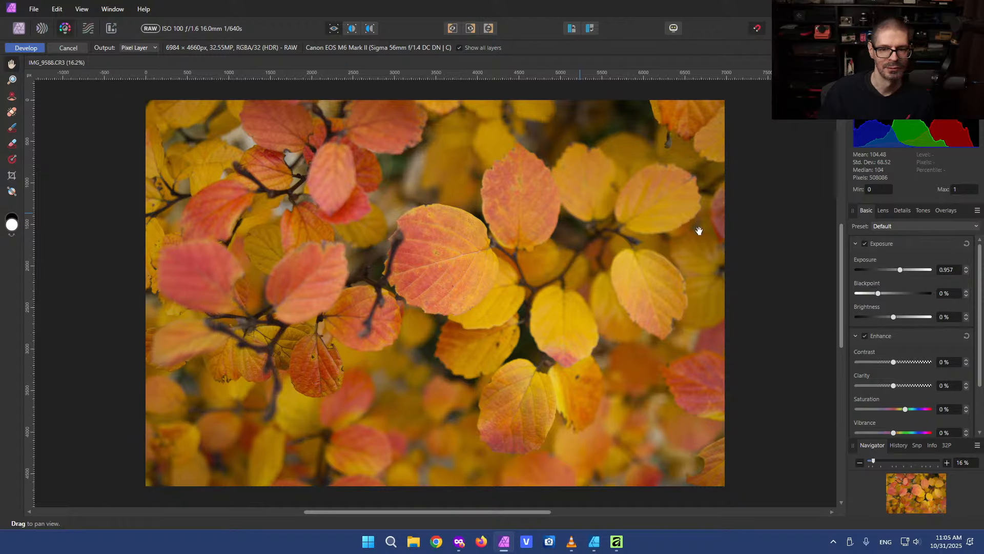
drag(896, 363, 901, 364)
drag(900, 269, 902, 270)
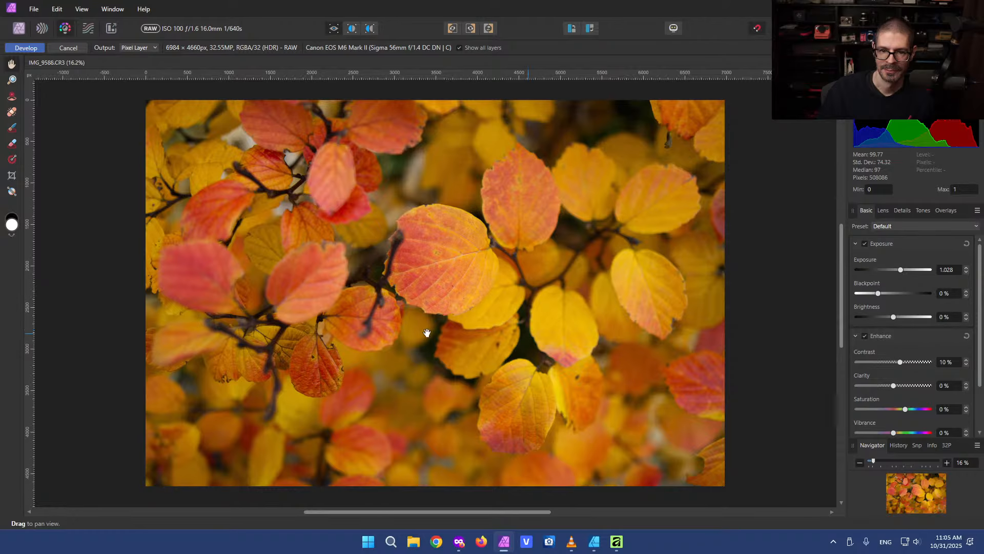
Develop the RAW photo into a pixel layer
scroll(402, 292, up, 3)
scroll(406, 293, down, 4)
scroll(407, 292, up, 2)
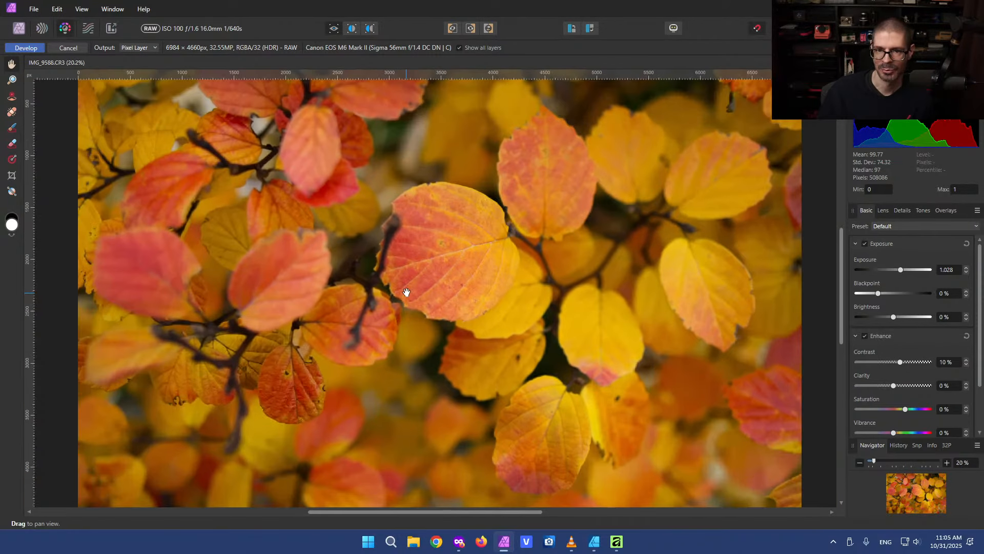
scroll(401, 292, down, 1)
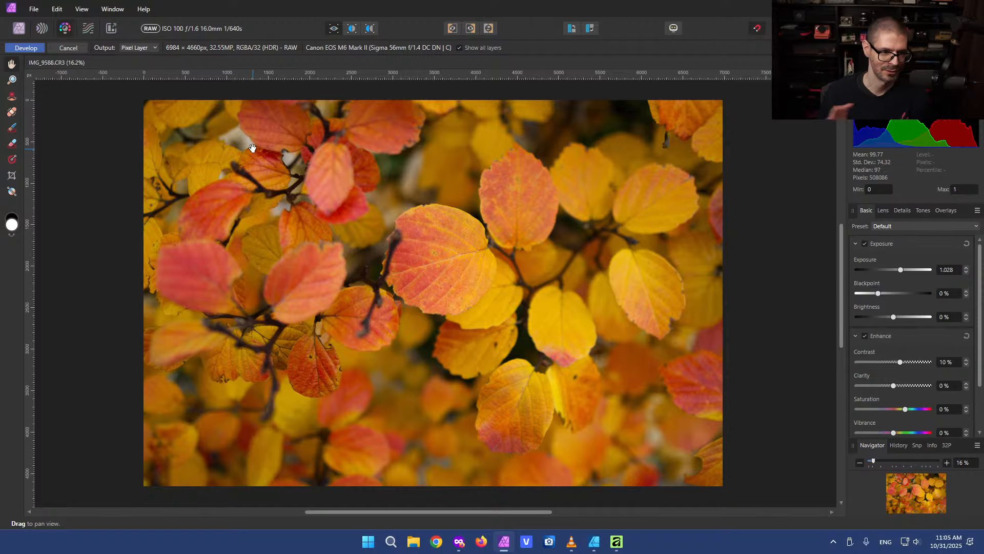
click(26, 48)
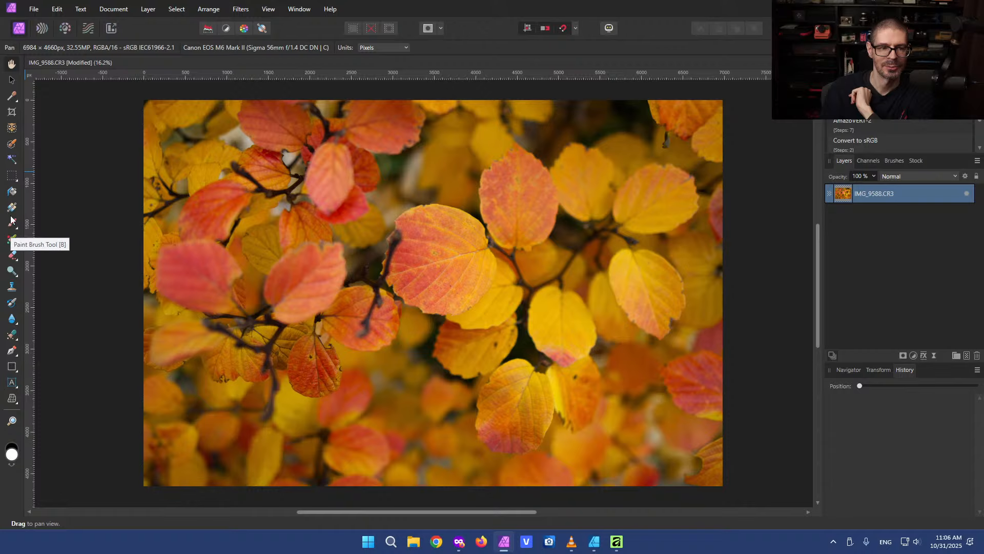
Choose the Inpainting Brush Tool and set its width to 156 px
click(13, 336)
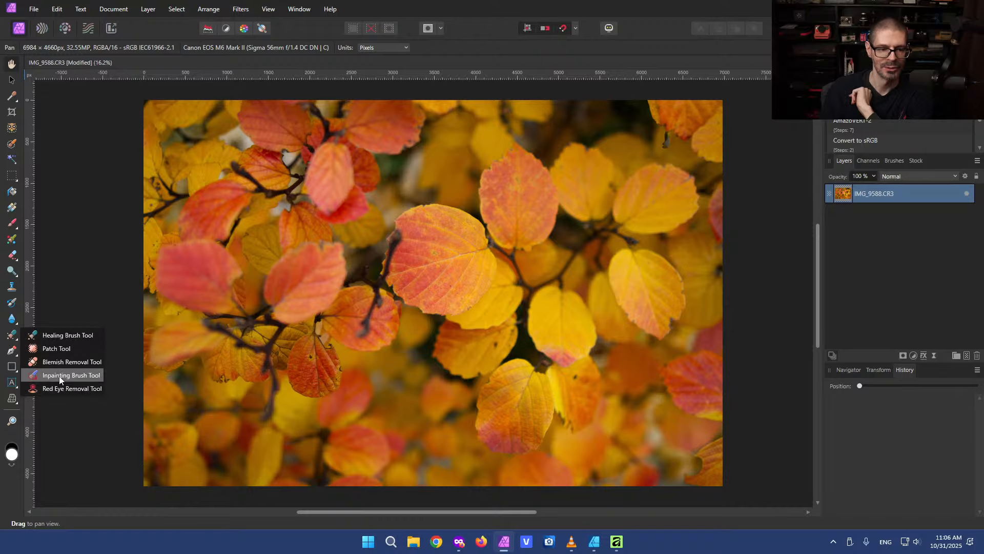
click(67, 377)
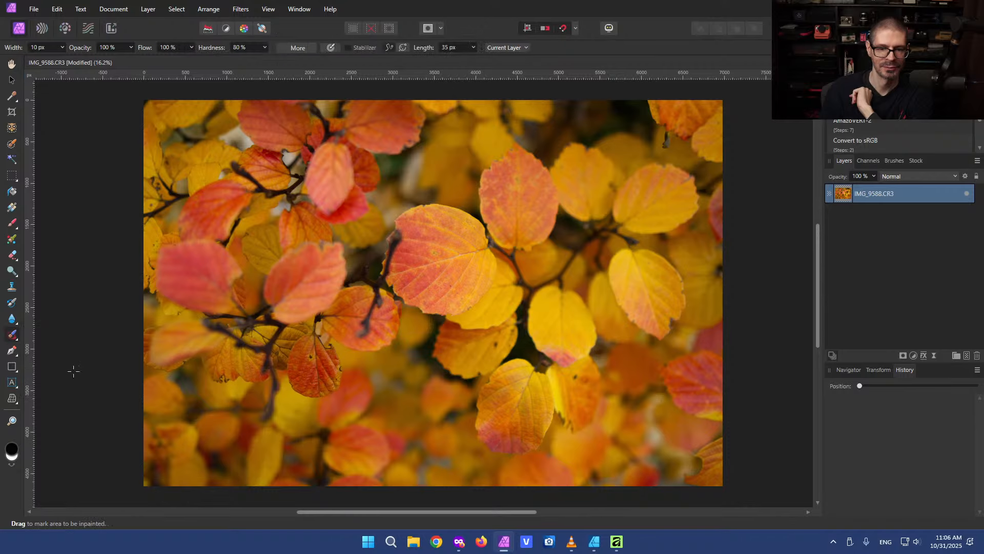
scroll(386, 257, up, 2)
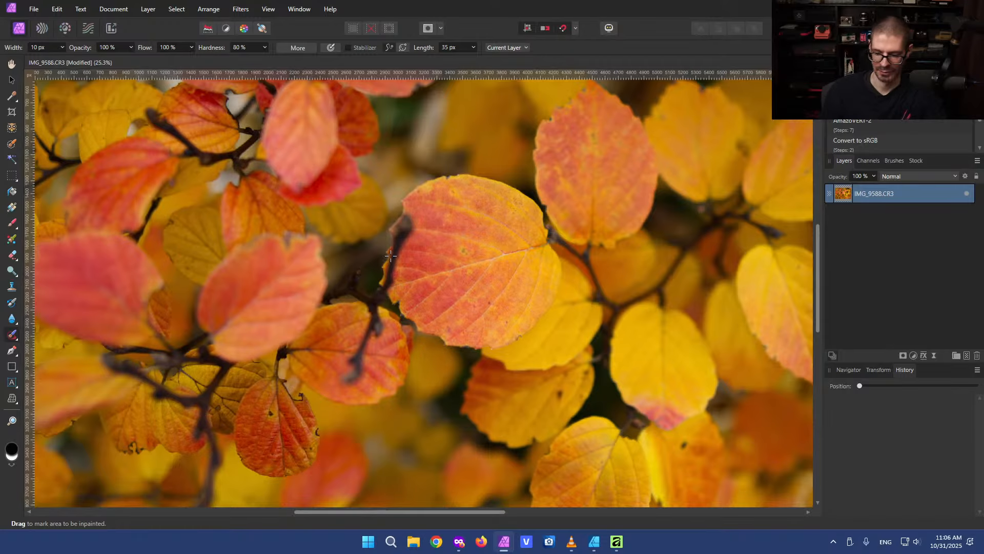
key(bracketright)
key(bracketright)
key(bracketright)
key(bracketright)
key(bracketright)
key(bracketright)
key(bracketright)
key(bracketright)
key(bracketright)
key(bracketright)
key(bracketright)
key(bracketright)
key(bracketleft)
key(bracketleft)
key(bracketleft)
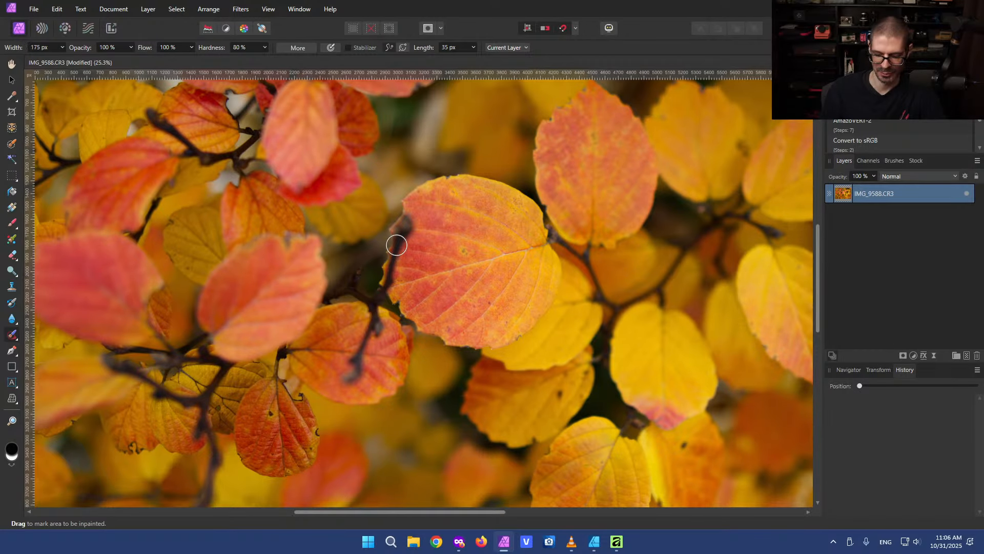
key(bracketright)
key(bracketright)
key(bracketright)
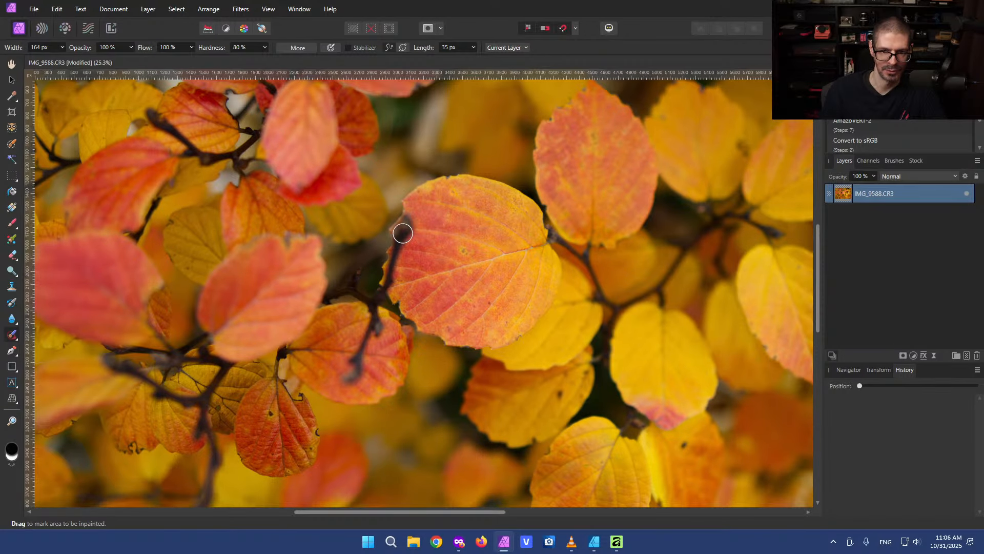
key(bracketleft)
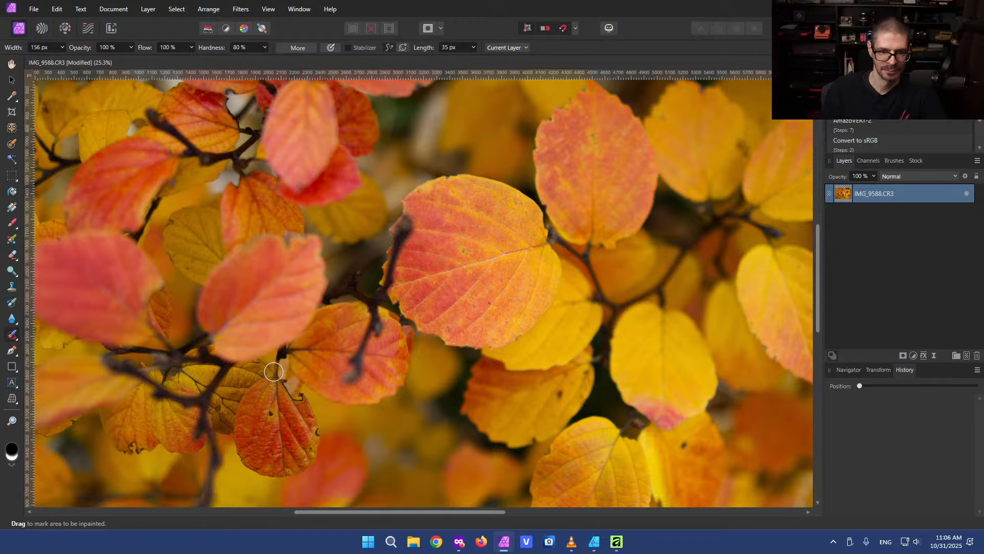
Inpaint the dark spots on the orange leaf left of centre with several strokes
mouse_move(251, 297)
mouse_down()
mouse_move(274, 307)
mouse_move(451, 471)
mouse_move(309, 402)
mouse_move(215, 241)
mouse_up()
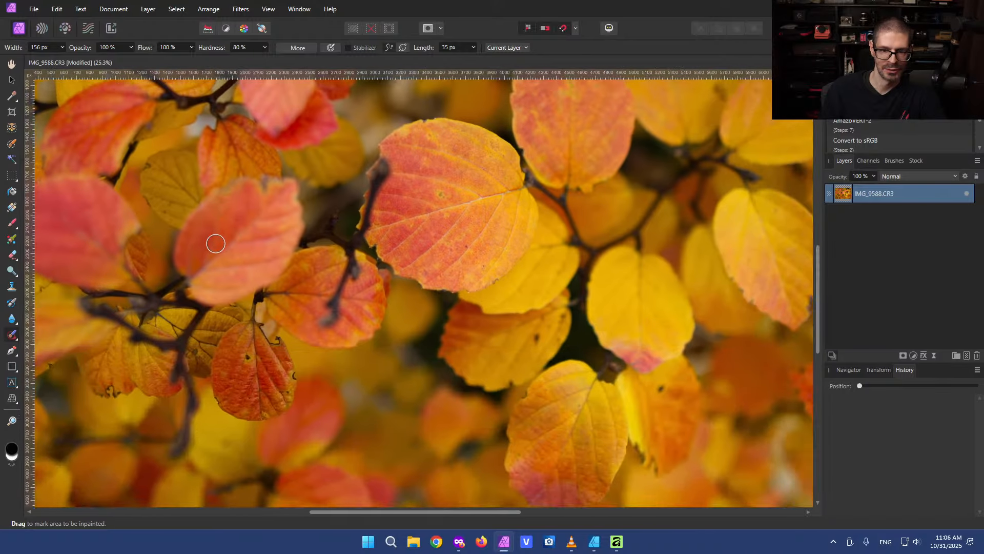
drag(584, 204, 698, 194)
scroll(424, 246, up, 3)
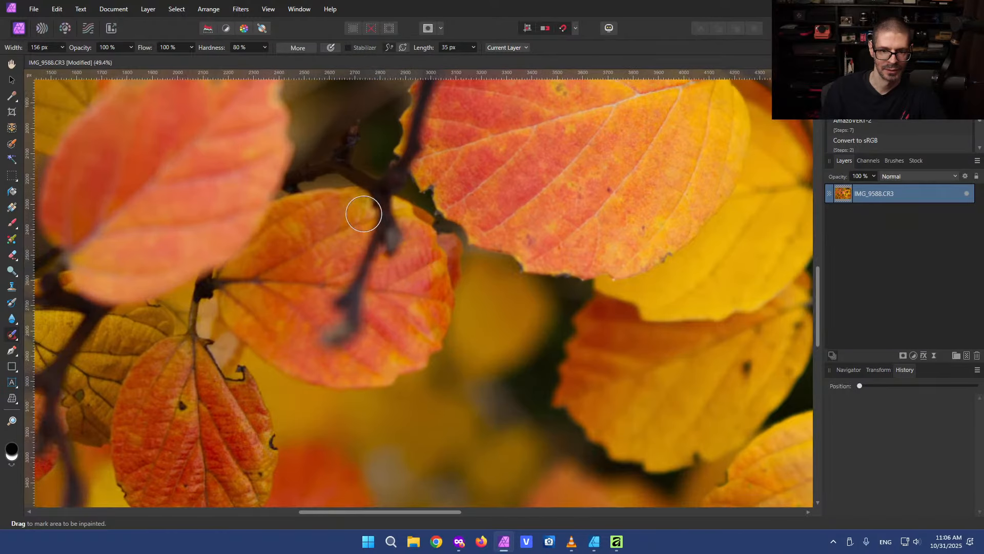
mouse_move(362, 213)
mouse_down()
mouse_move(390, 238)
mouse_move(384, 228)
mouse_move(350, 325)
mouse_move(337, 333)
mouse_move(340, 297)
mouse_up()
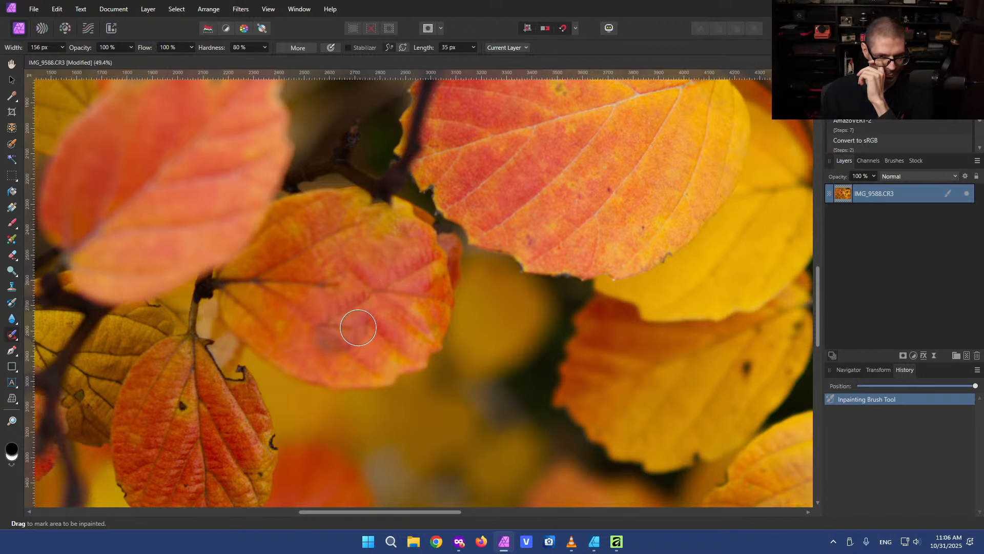
mouse_move(339, 328)
mouse_down()
mouse_move(323, 325)
mouse_move(346, 335)
mouse_up()
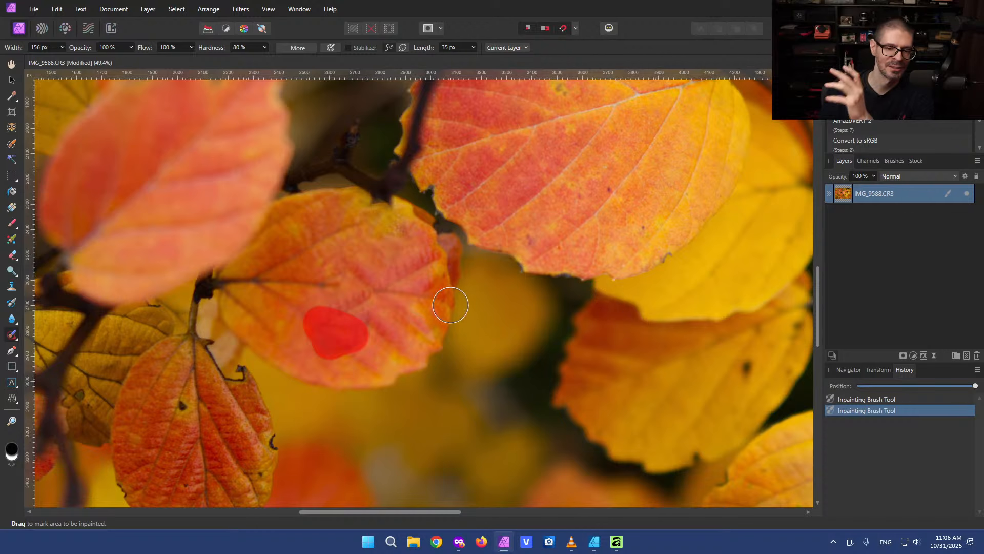
drag(364, 303, 338, 286)
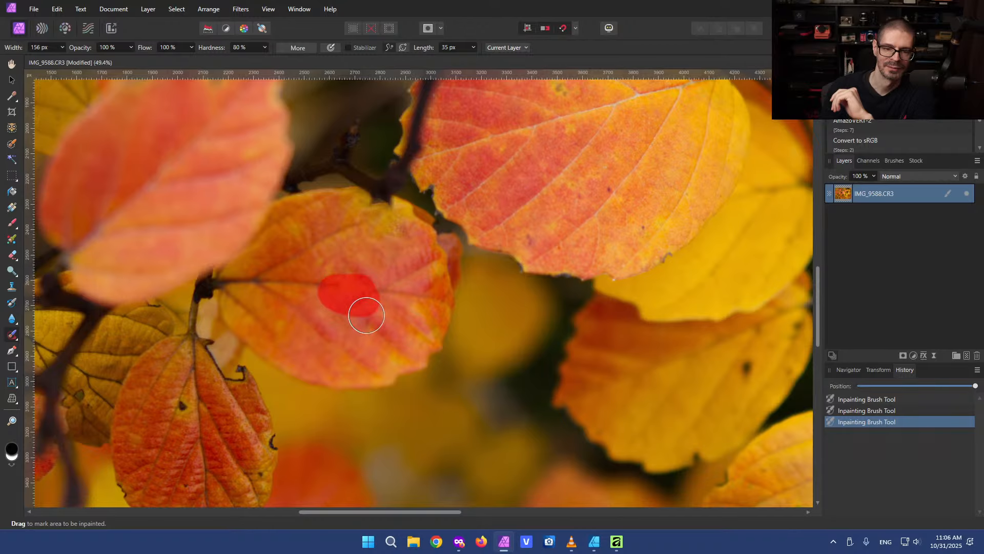
drag(374, 234, 347, 287)
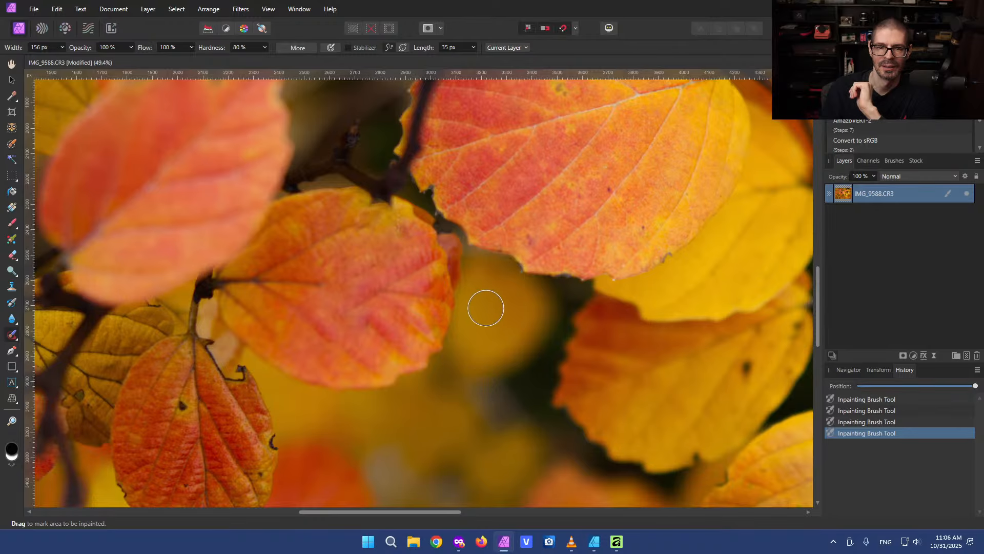
Switch to the new Affinity app and open its Pixel studio
scroll(485, 308, down, 5)
drag(654, 305, 533, 311)
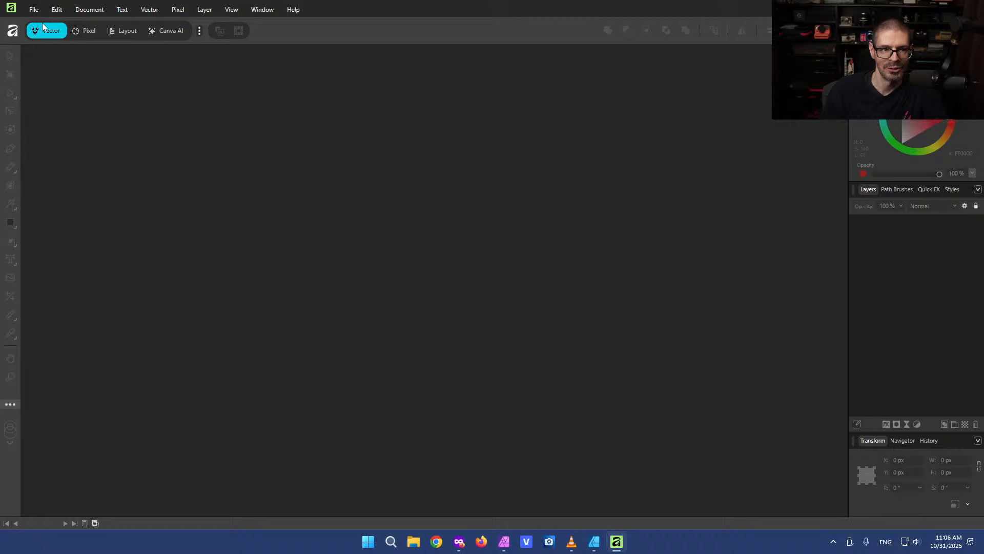
click(83, 30)
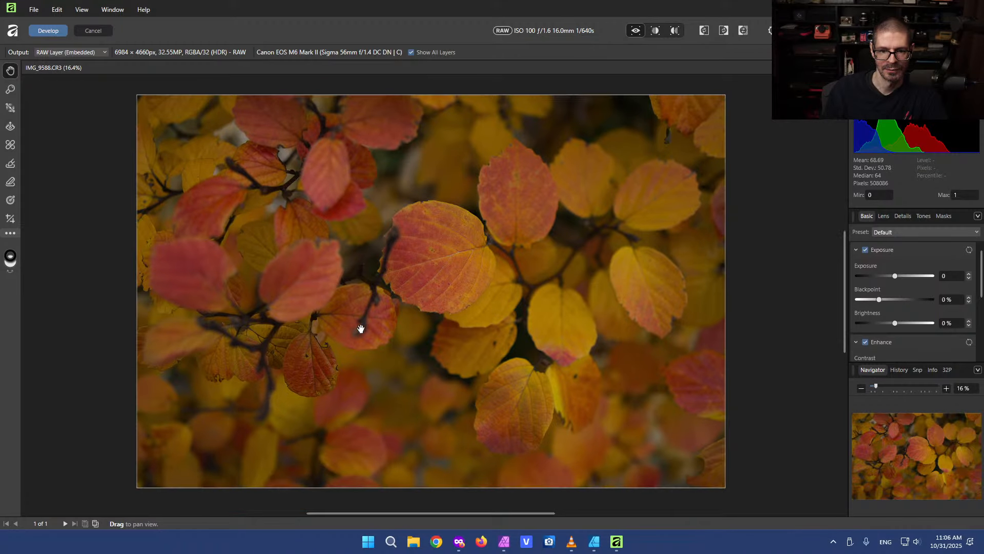
Examine the opened RAW photo and the tabs of the Navigator panel group
scroll(346, 325, up, 5)
scroll(411, 285, down, 5)
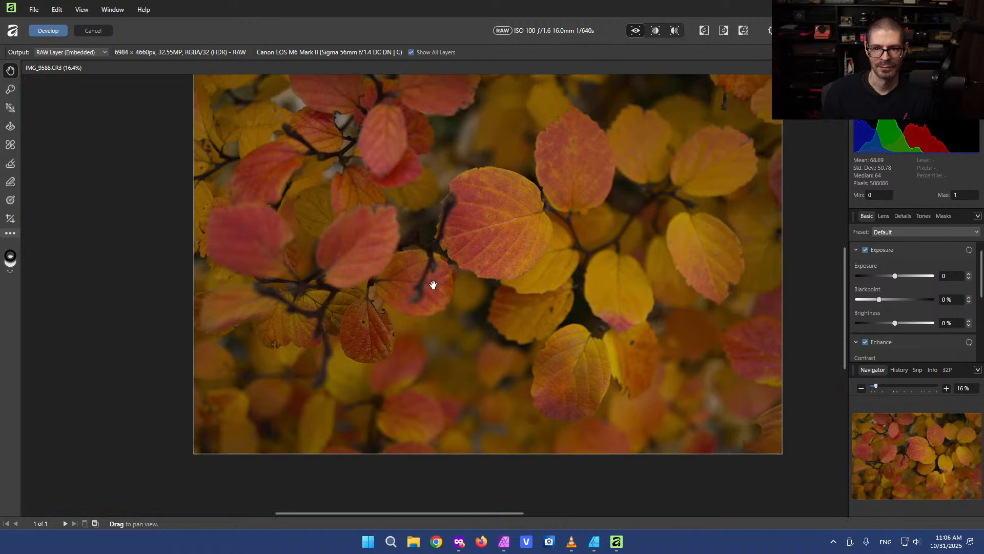
scroll(432, 282, up, 2)
scroll(444, 283, down, 3)
drag(509, 211, 468, 240)
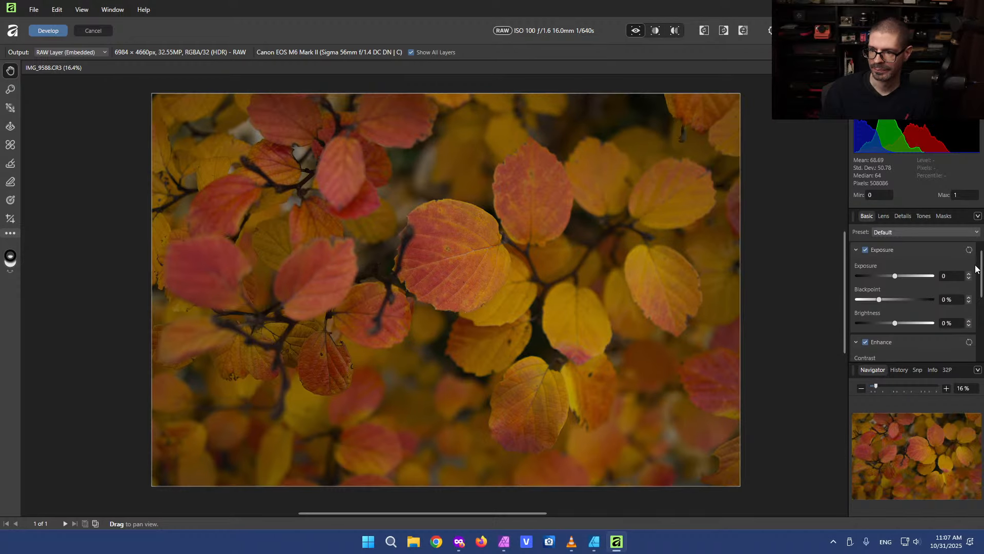
mouse_move(982, 283)
mouse_down()
mouse_move(976, 340)
mouse_move(982, 283)
mouse_up()
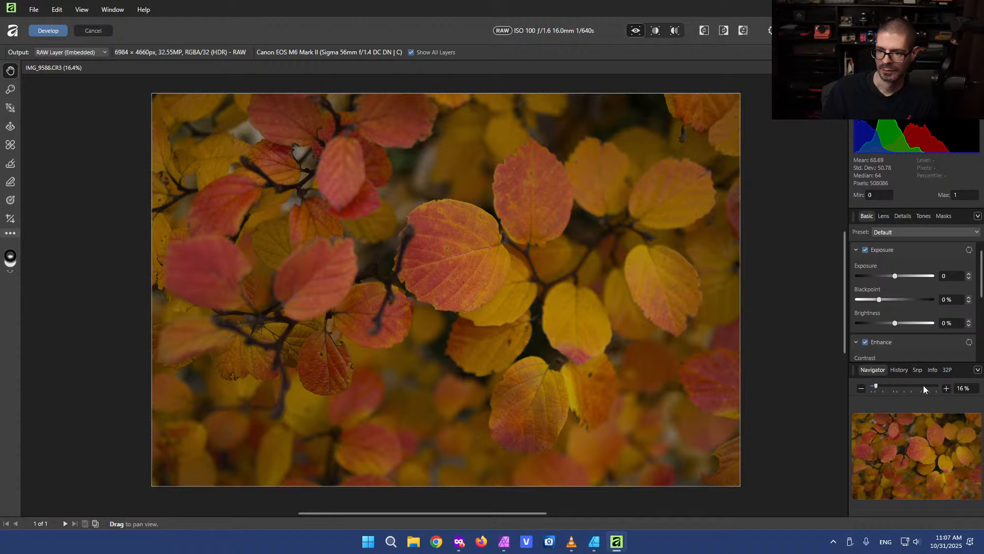
click(978, 369)
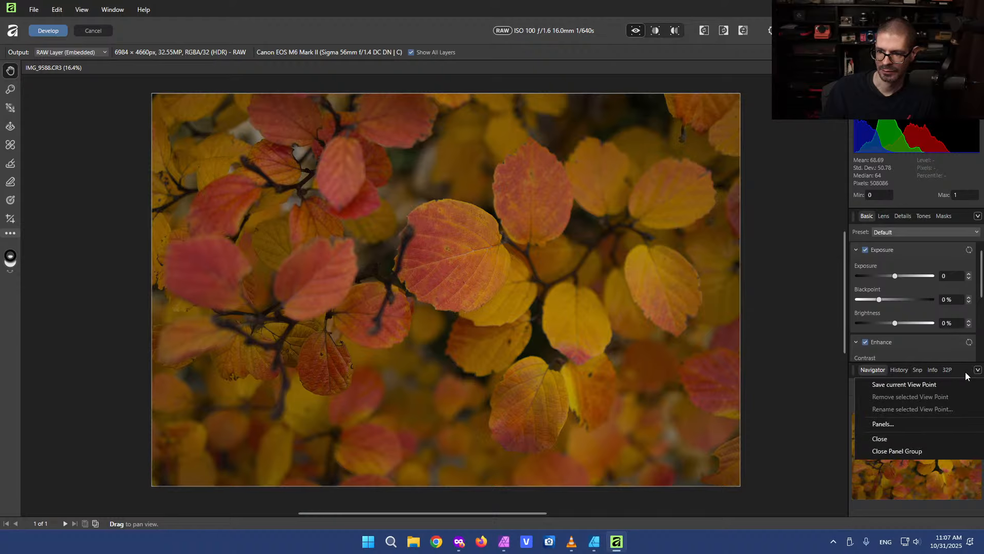
click(963, 371)
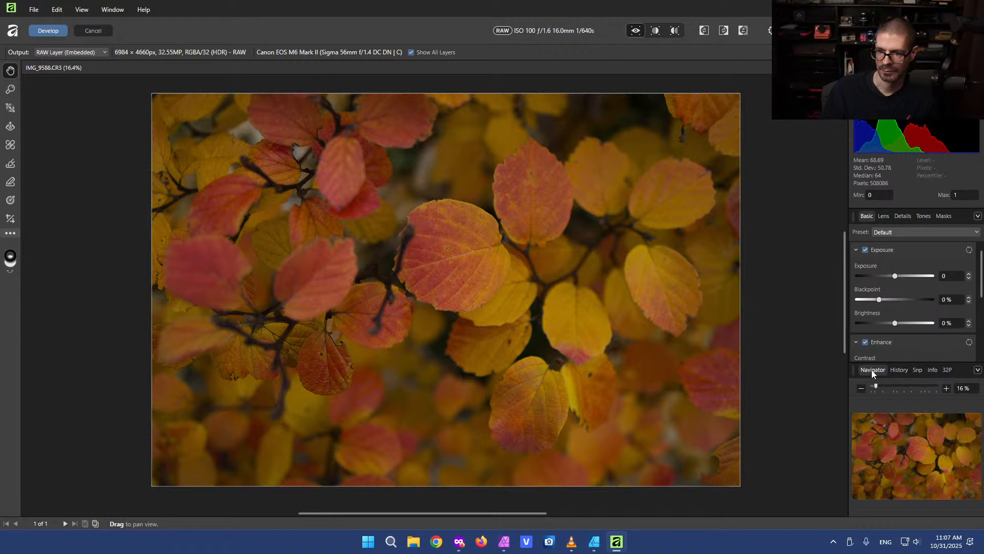
click(898, 370)
click(919, 370)
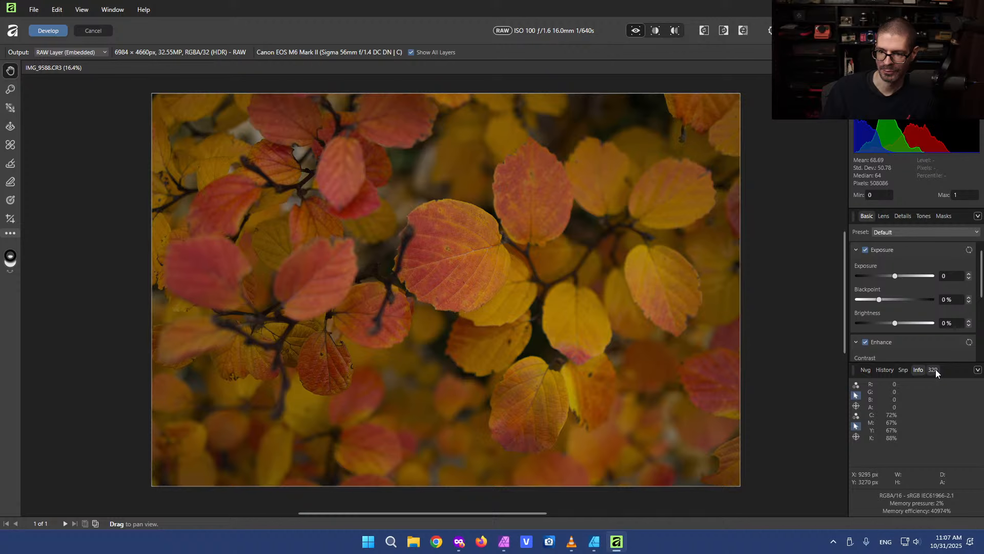
click(934, 369)
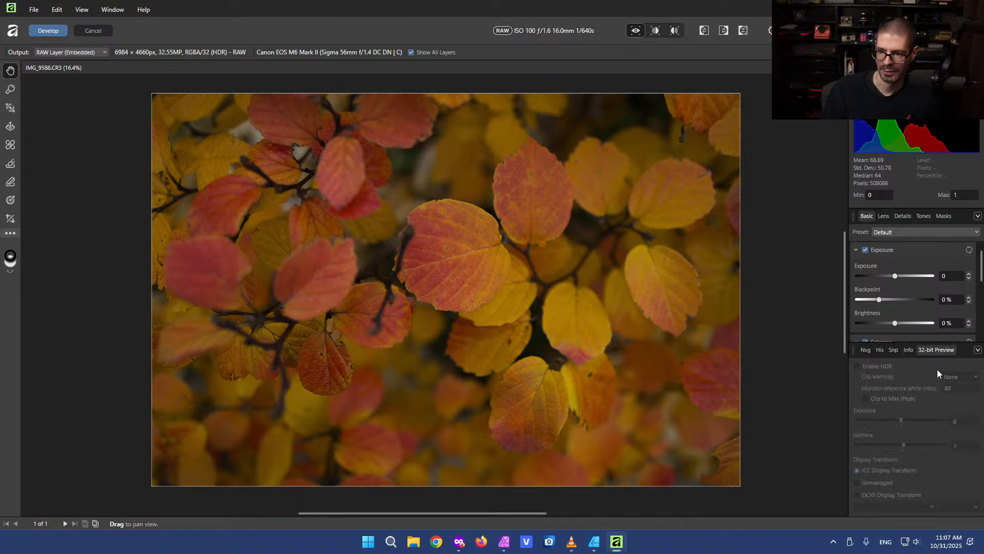
click(864, 351)
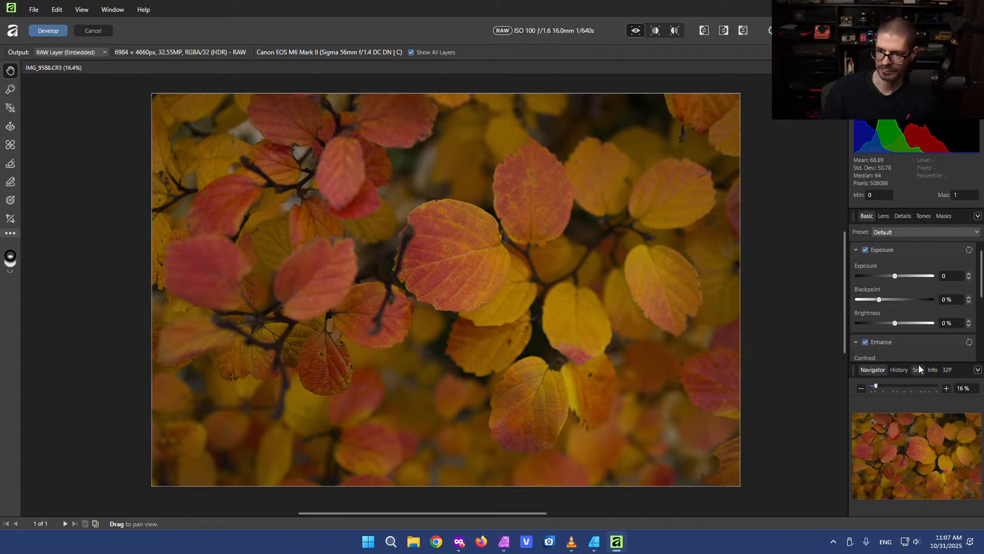
Set exposure to 0.862, blackpoint to 4% and brightness to 2% in the Basic panel
drag(920, 362, 913, 419)
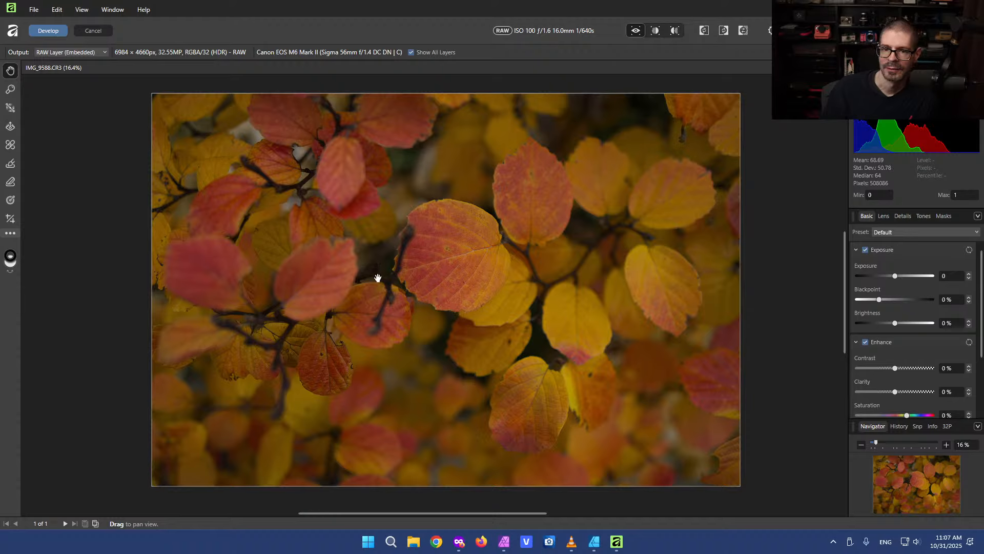
drag(894, 277, 887, 306)
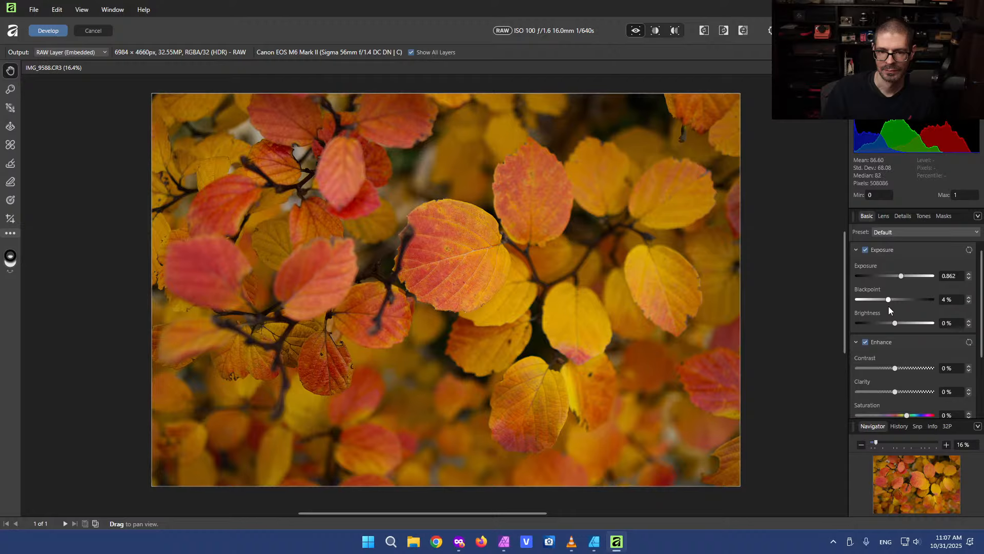
drag(896, 324, 898, 325)
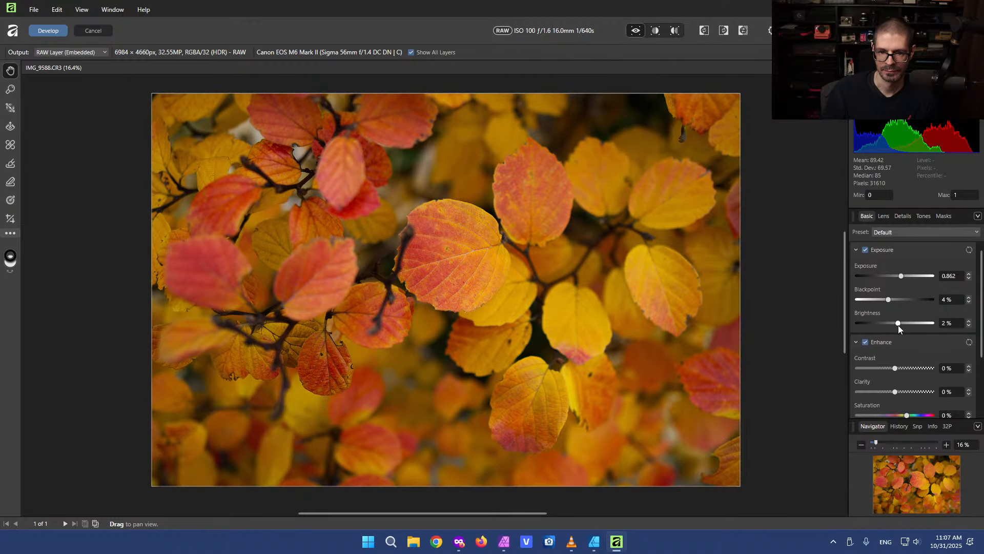
Review the lens correction profile list and confirm Sigma 56mm F1.4 DC DN | Contemporary 018
click(883, 218)
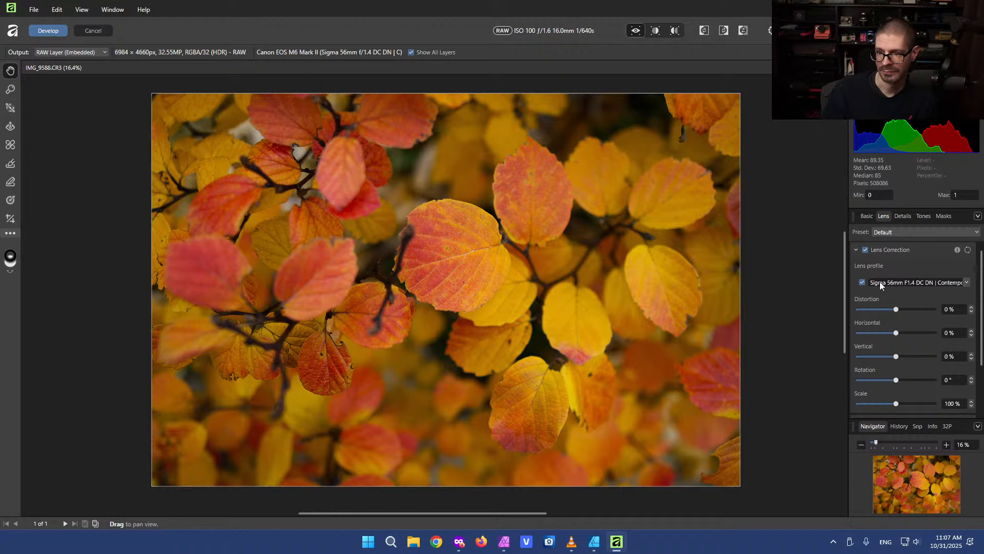
click(967, 283)
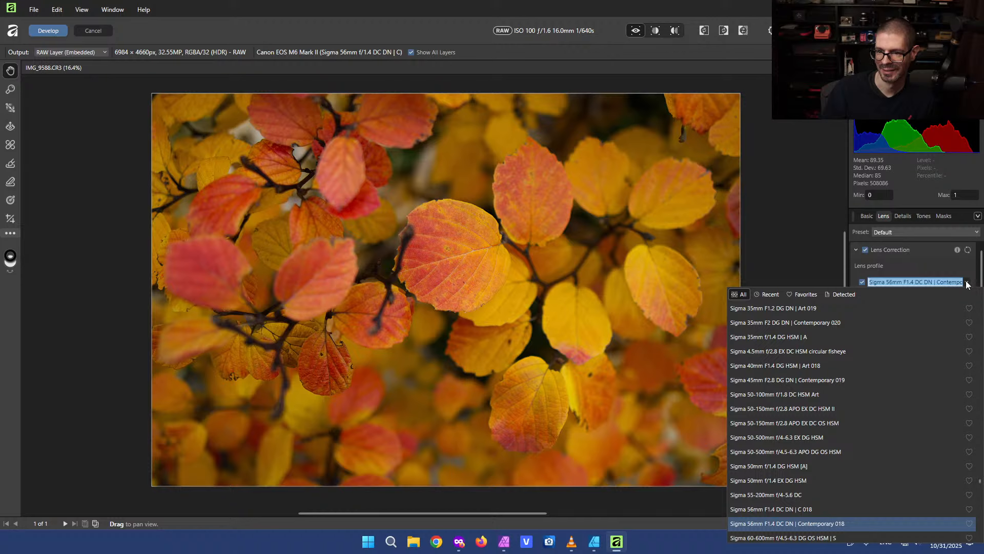
scroll(771, 380, down, 2)
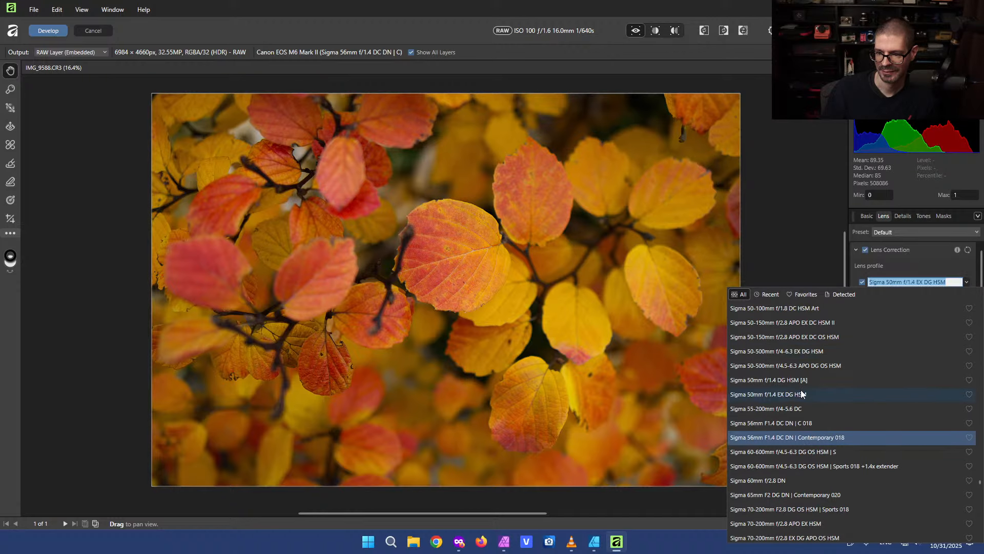
scroll(803, 394, down, 1)
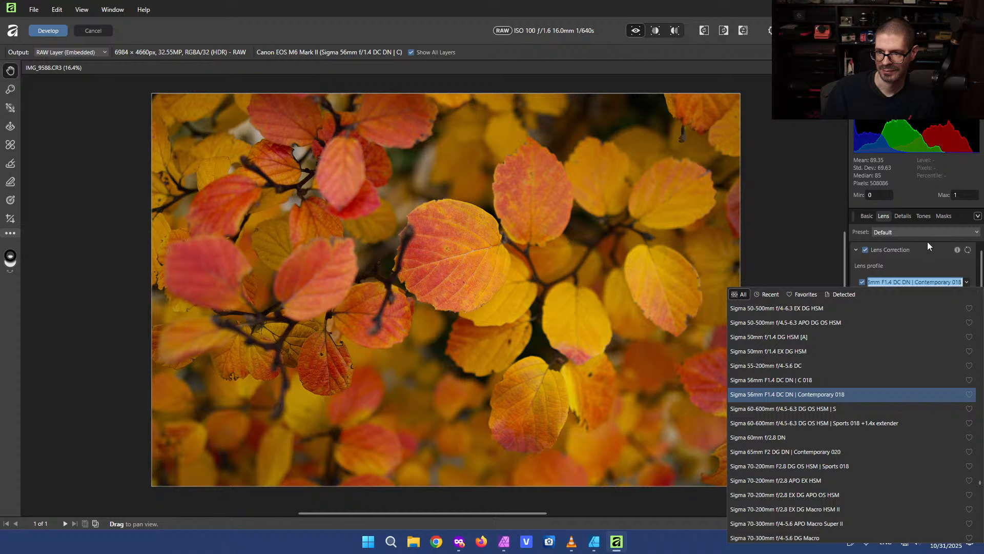
key(Return)
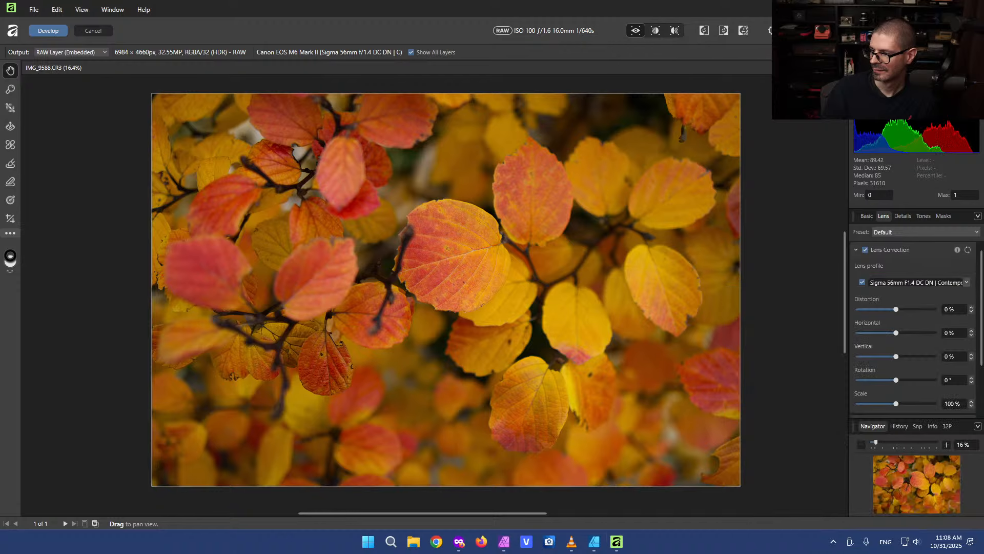
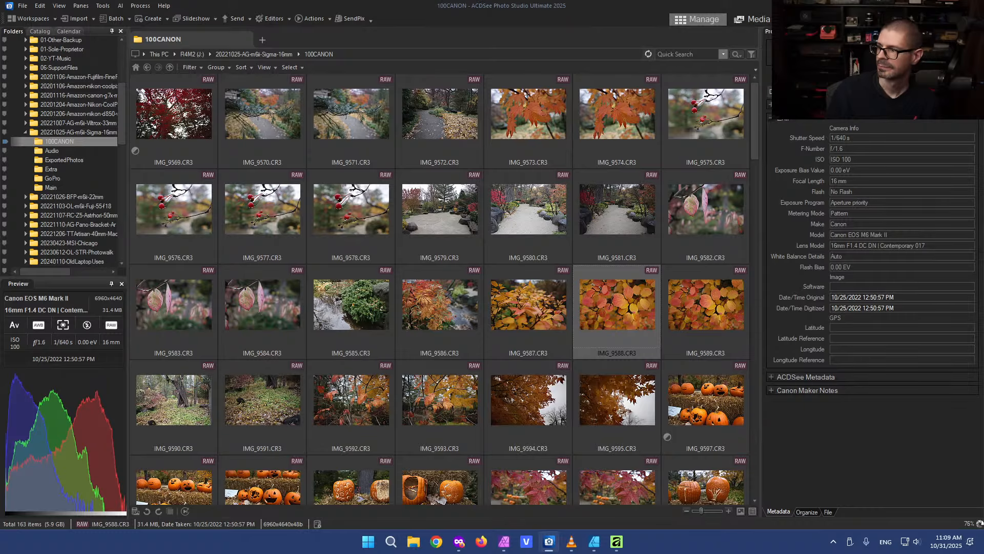
Switch to ACDSee Photo Studio and check the lens model recorded in the photo's metadata
key(alt+Tab)
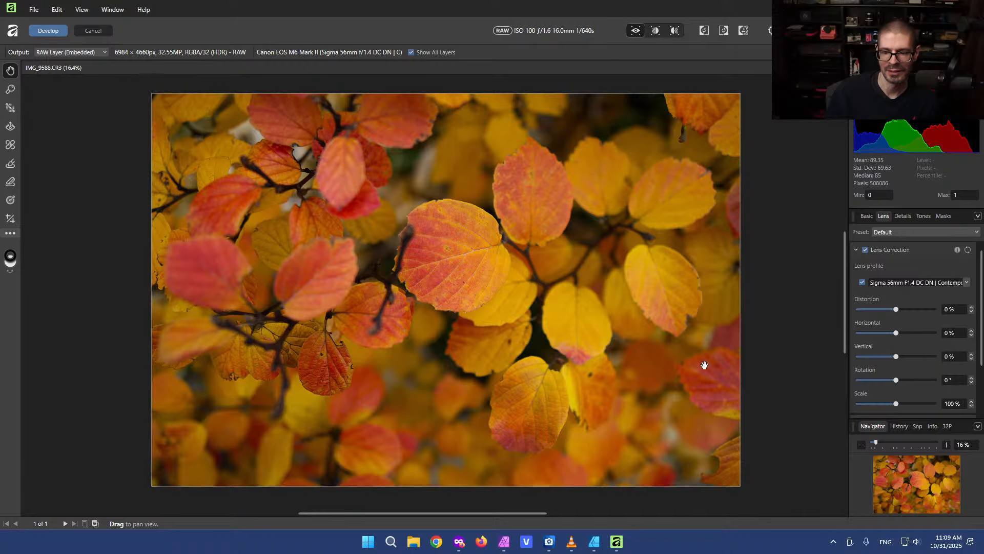
click(549, 541)
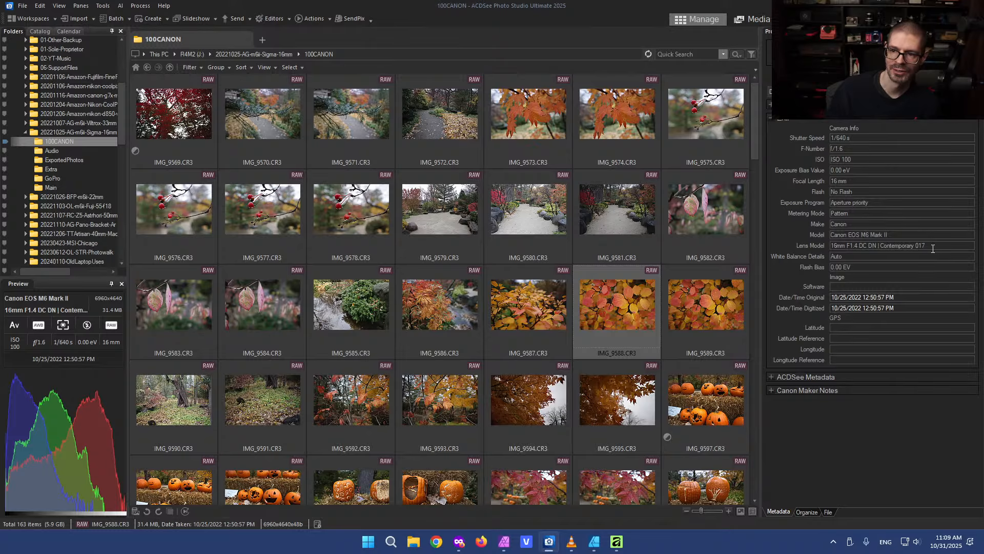
drag(933, 249, 819, 248)
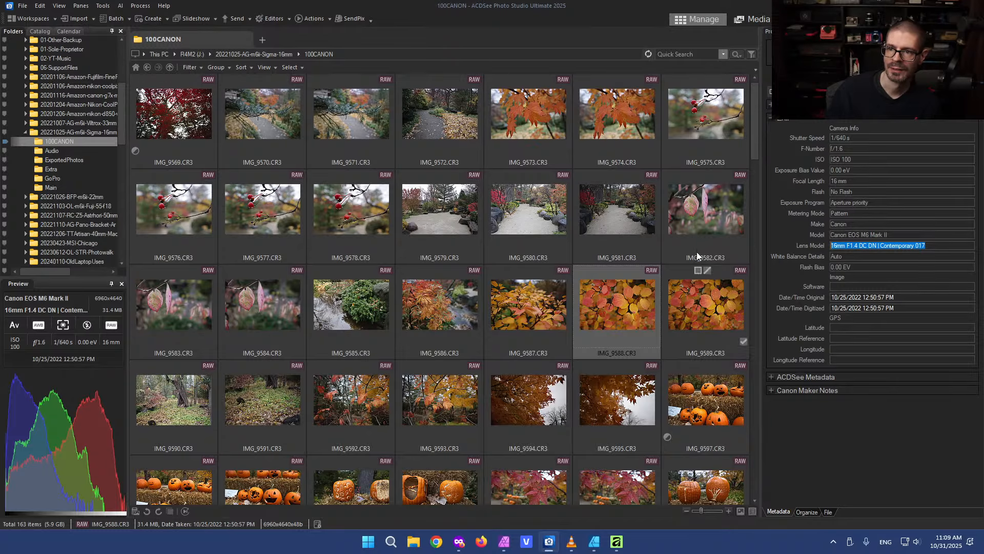
Open the photo in Develop mode, go to Geometry, and enable the lens correction profile
click(857, 19)
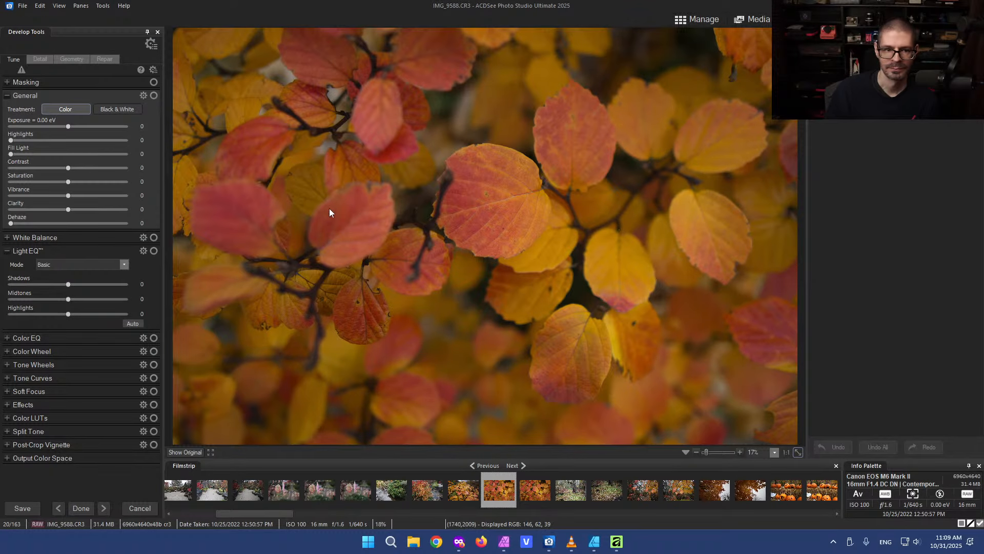
click(71, 57)
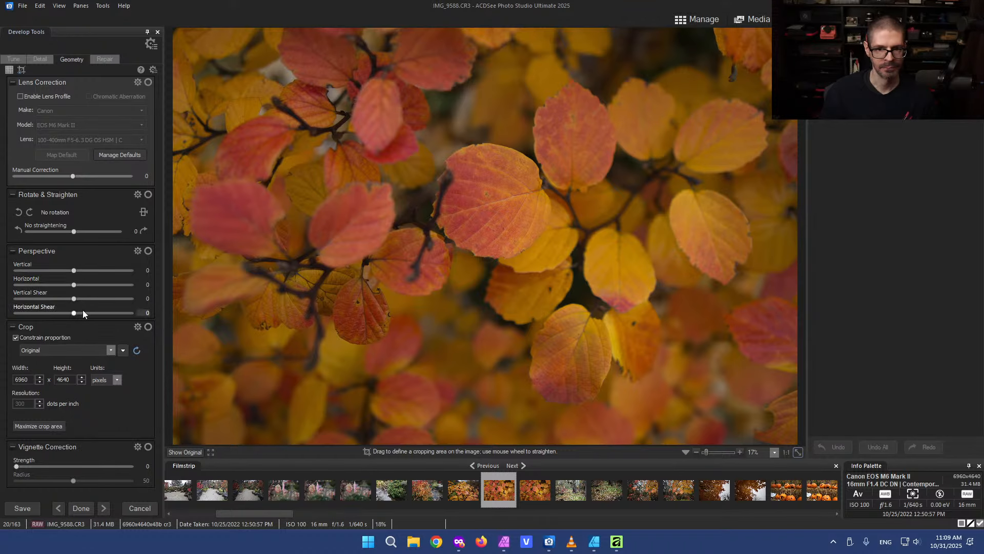
click(20, 96)
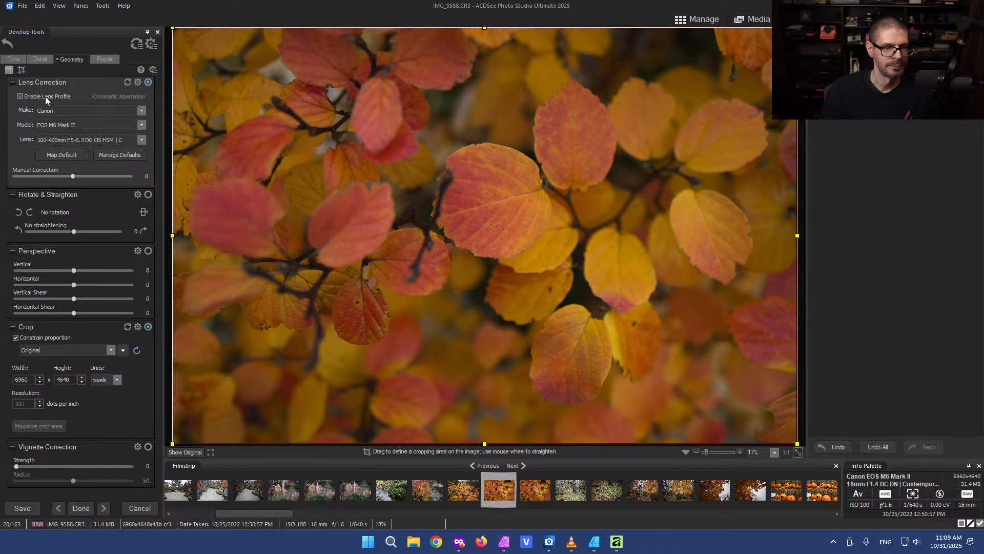
Set the correction lens to Sigma 16mm f/1.4 DC DN Contemporary
click(143, 139)
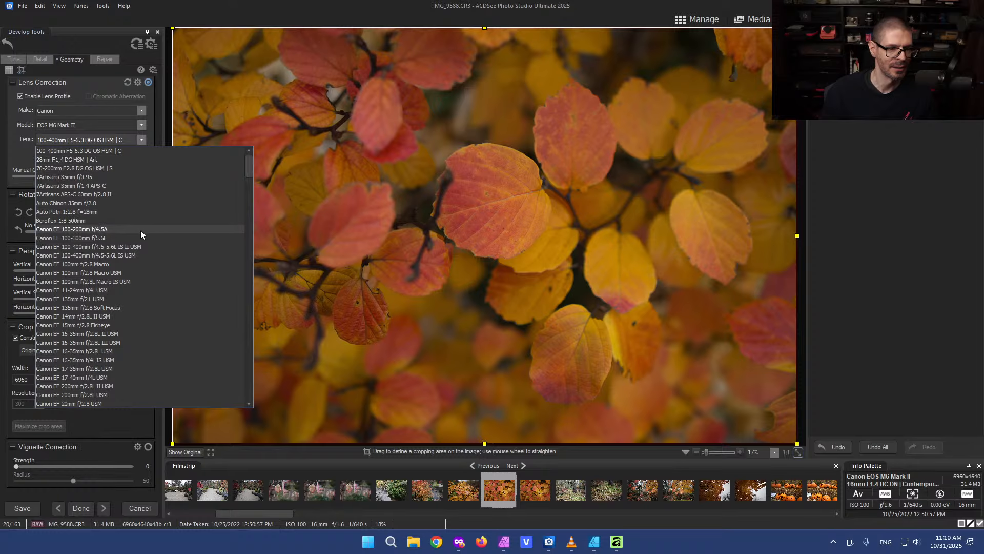
scroll(140, 230, down, 7)
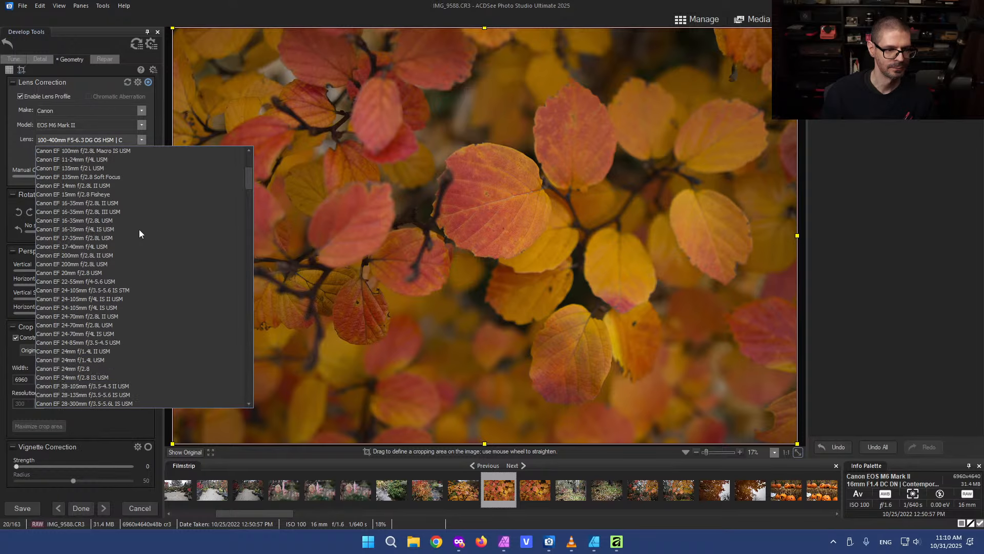
drag(248, 182, 245, 301)
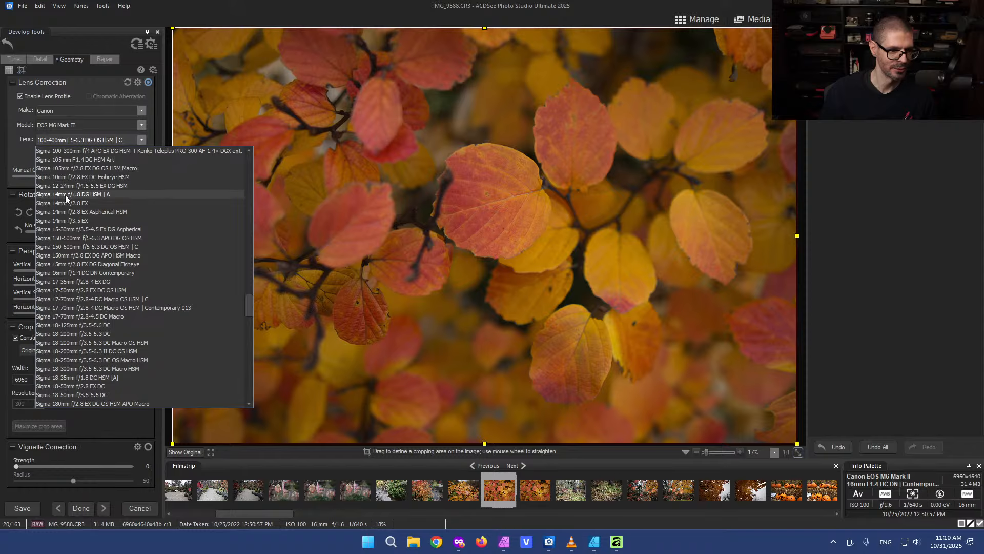
click(69, 273)
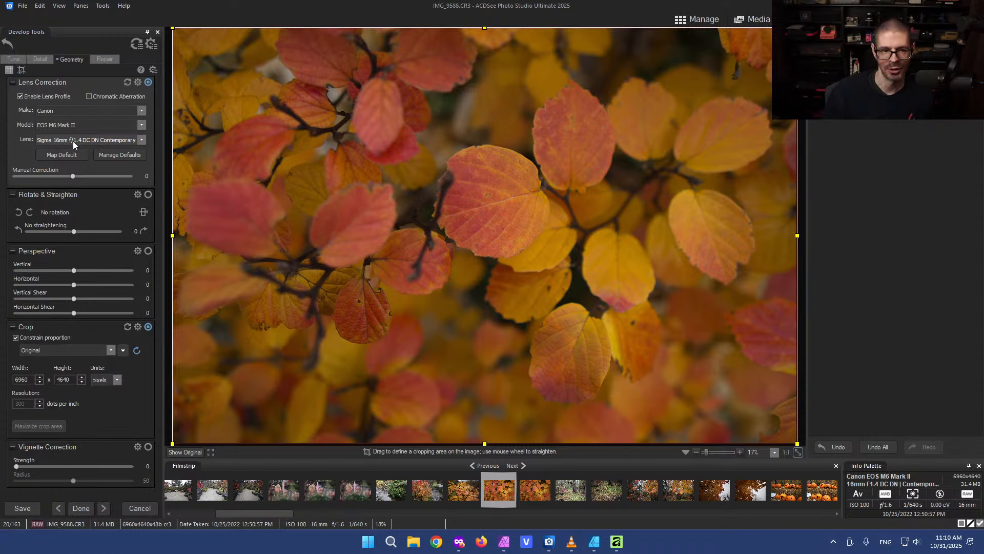
click(142, 140)
click(143, 141)
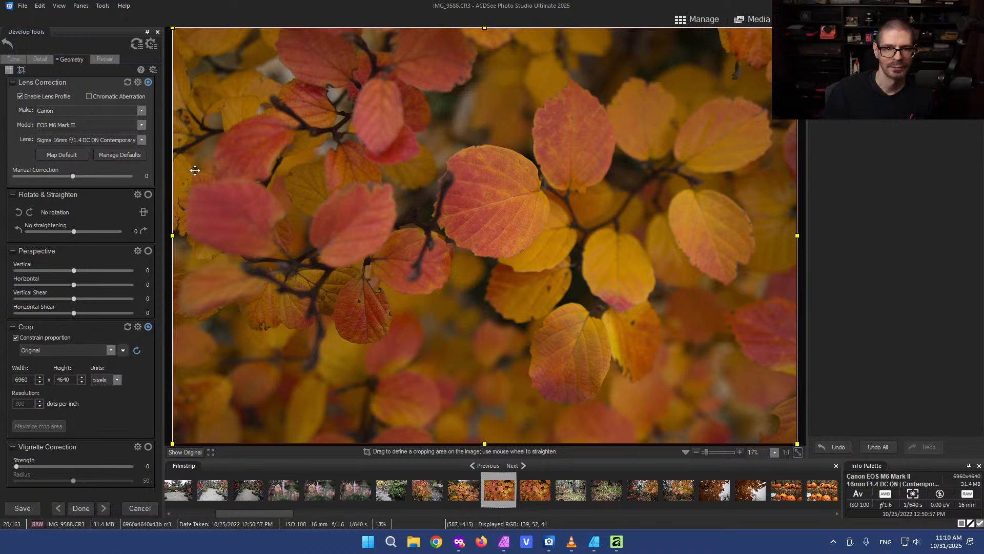
Compare the corrected image against the original view
click(189, 453)
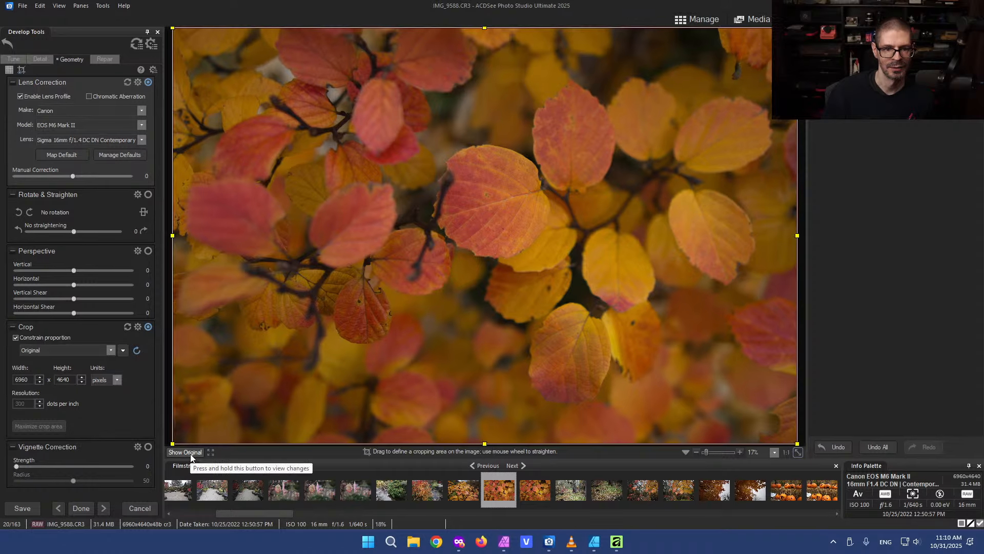
click(190, 453)
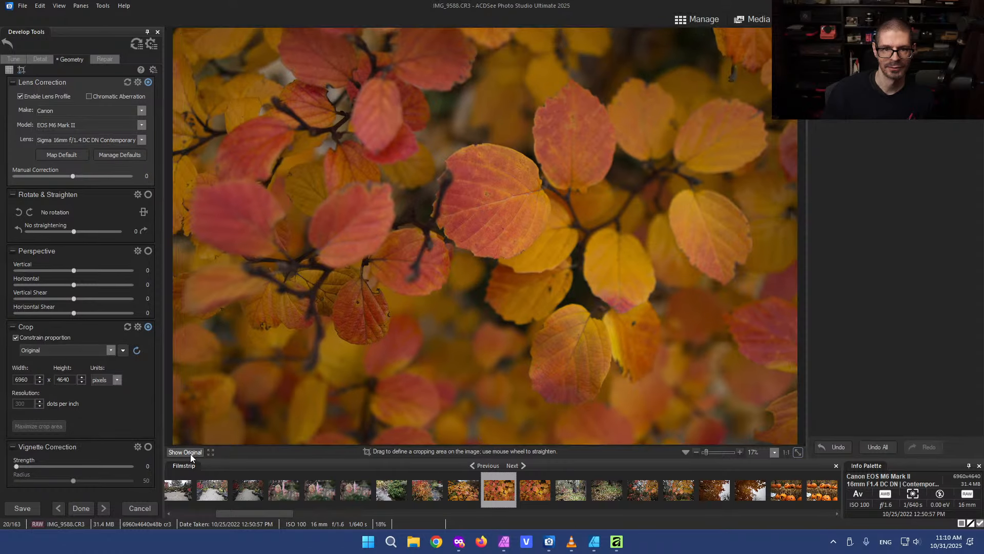
click(190, 454)
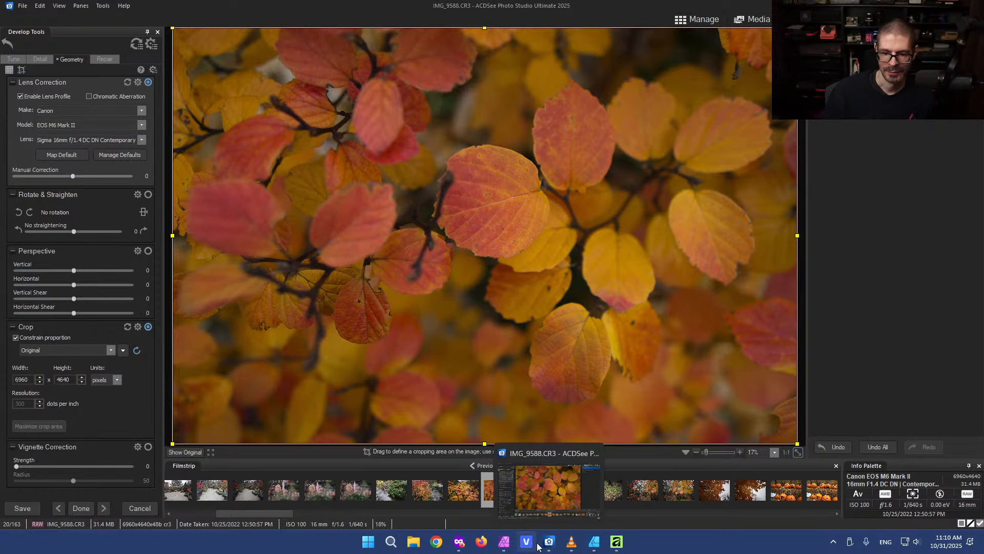
In the new Affinity app, change the lens profile to Sigma 16mm f/1.4 DC DN | Contemporary C 017
click(616, 542)
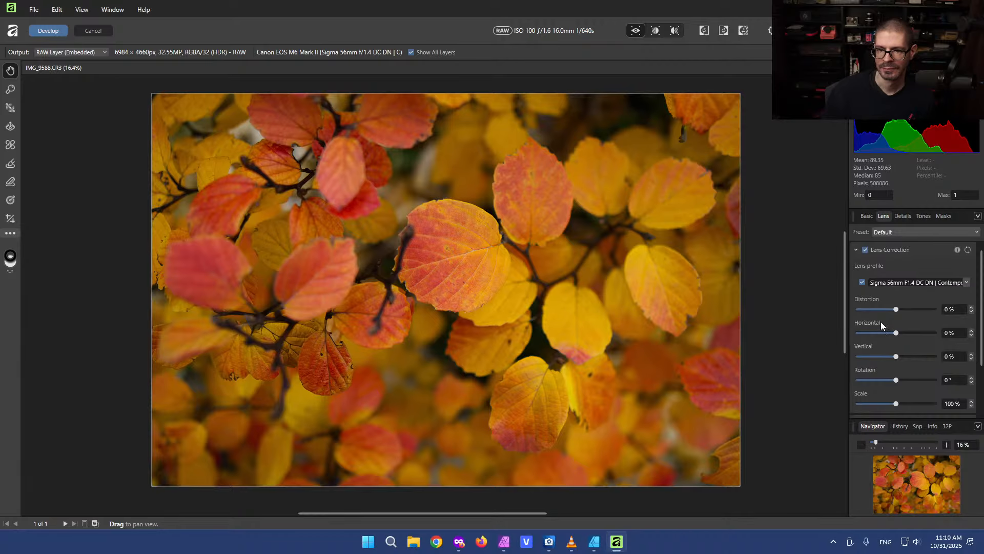
click(967, 283)
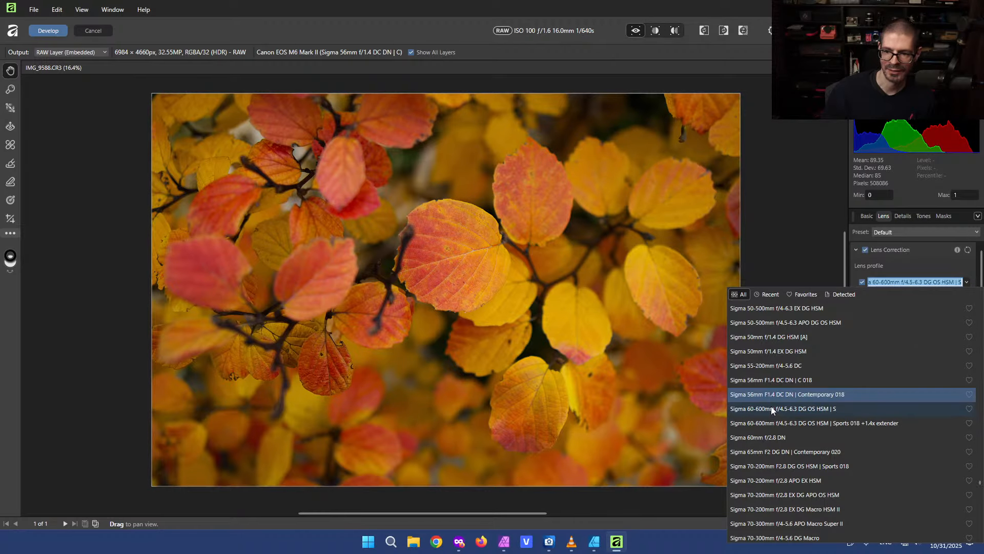
scroll(767, 392, up, 2)
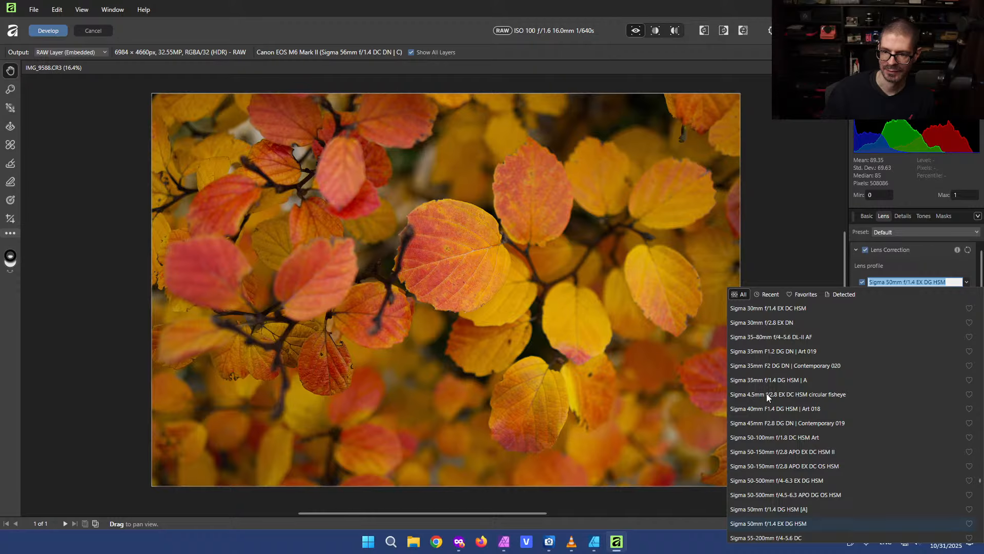
scroll(767, 393, up, 5)
scroll(766, 393, up, 8)
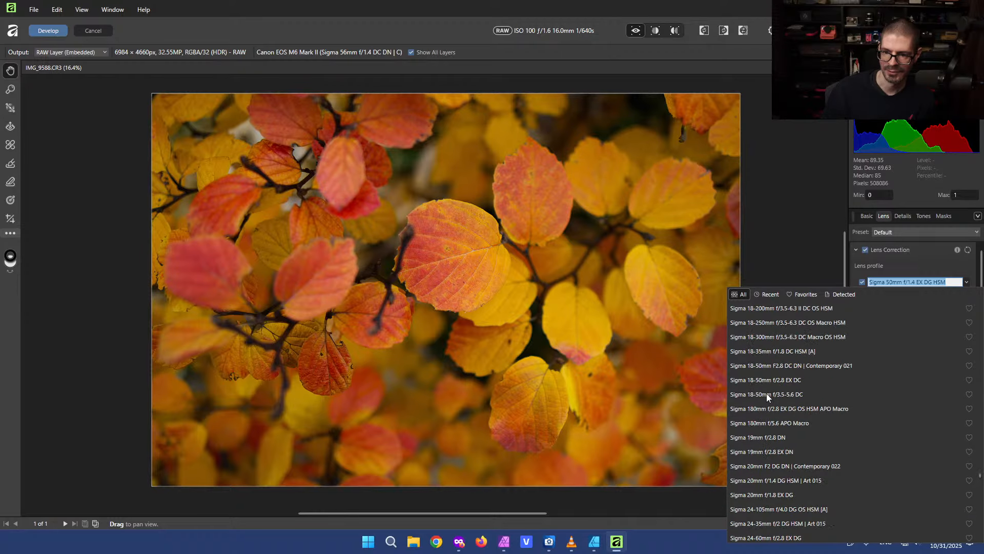
scroll(766, 393, up, 1)
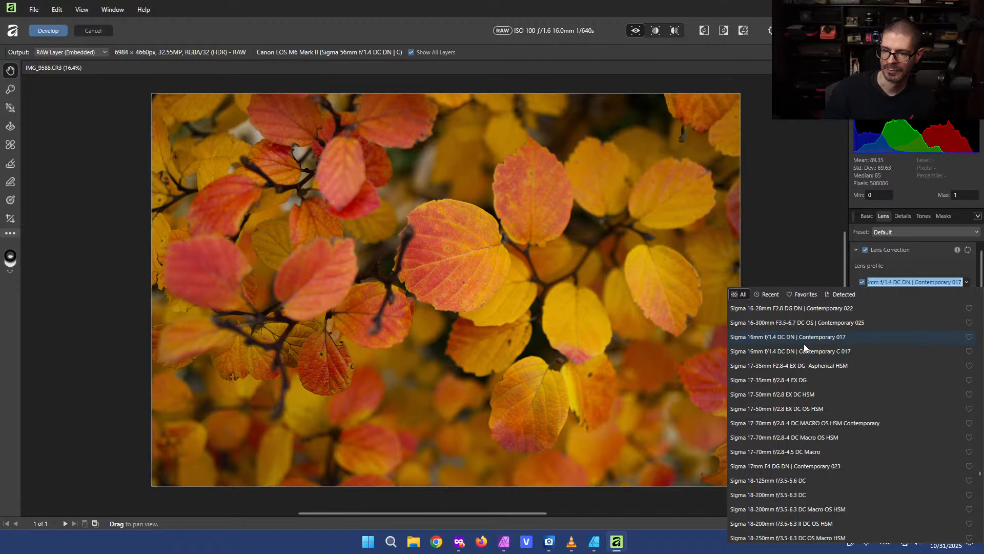
click(783, 351)
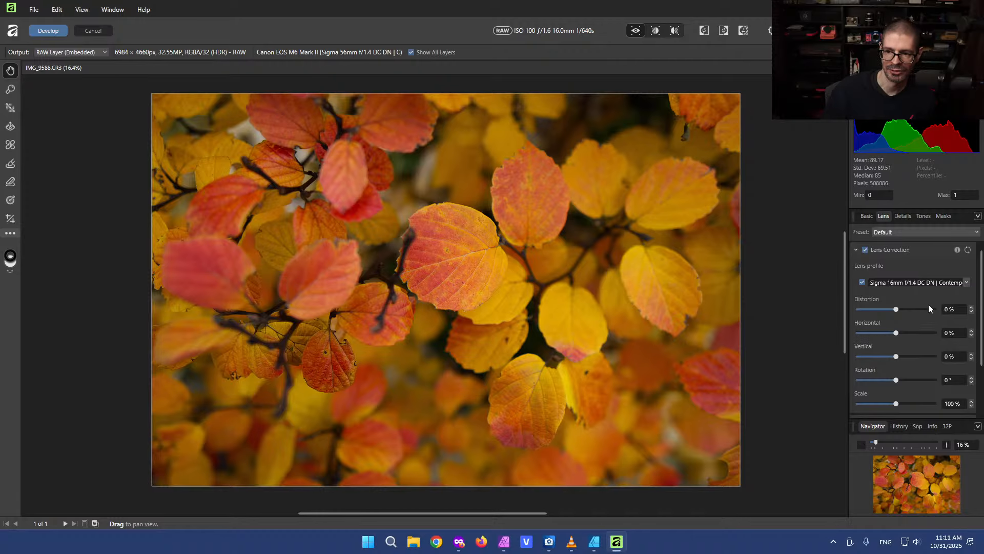
Toggle the lens profile on and off to compare, then review the remaining lens correction options
click(861, 283)
click(862, 283)
click(861, 284)
click(862, 283)
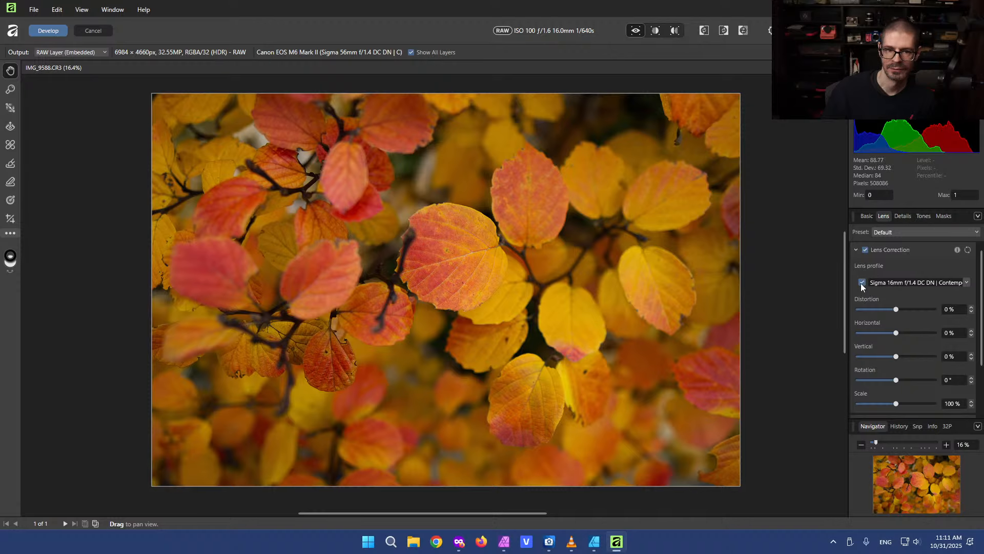
click(861, 284)
click(861, 283)
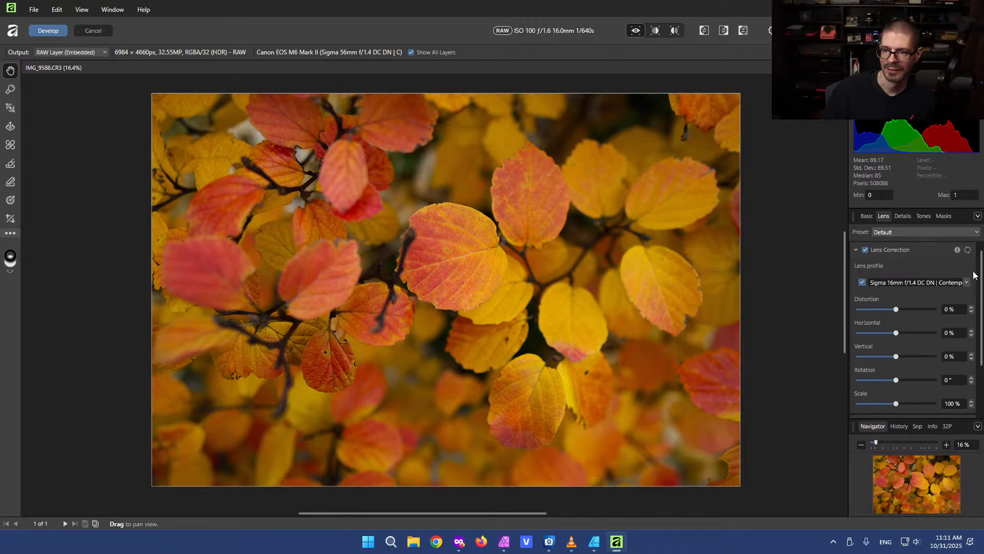
mouse_move(958, 253)
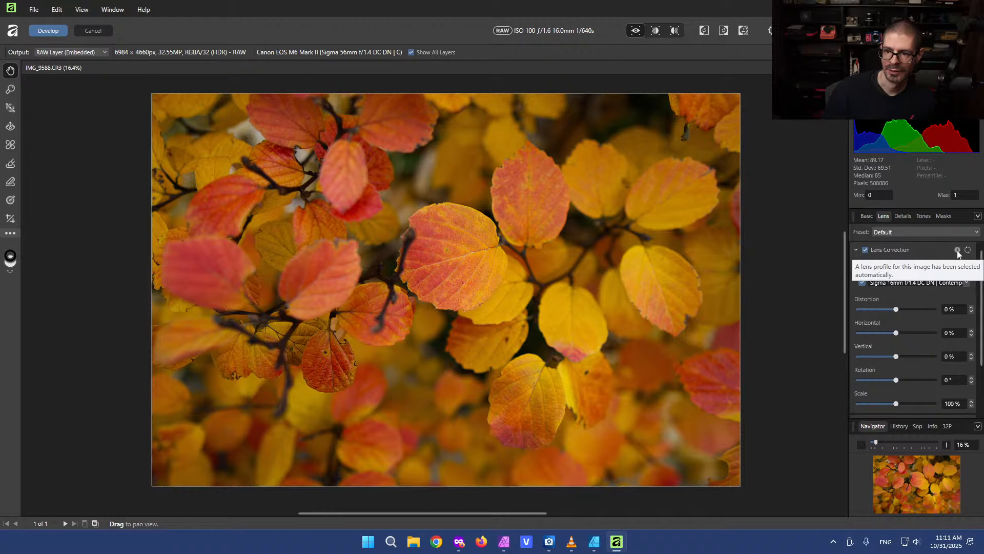
drag(981, 292, 983, 357)
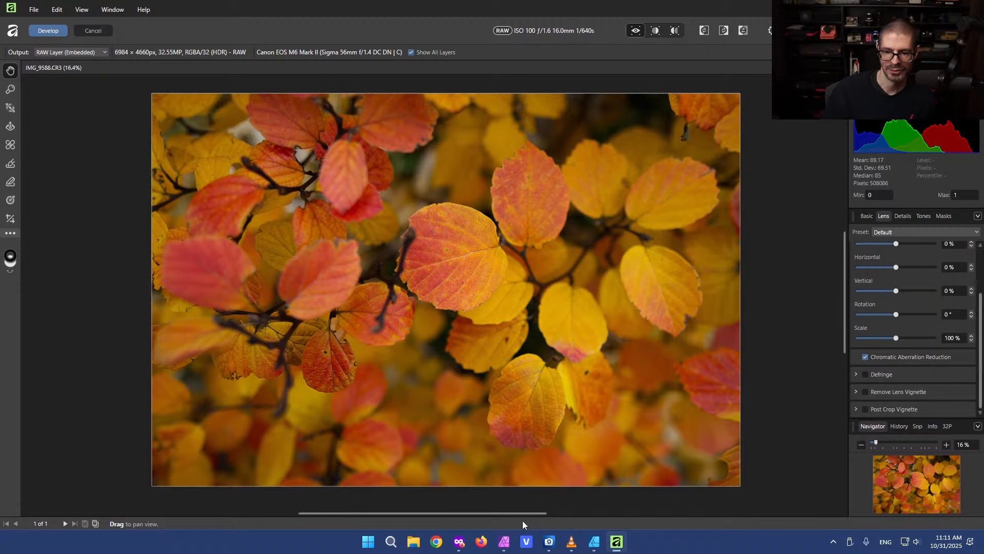
Switch to Affinity Photo 2, close the inpainted document, and reopen the RAW photo for development
mouse_move(503, 546)
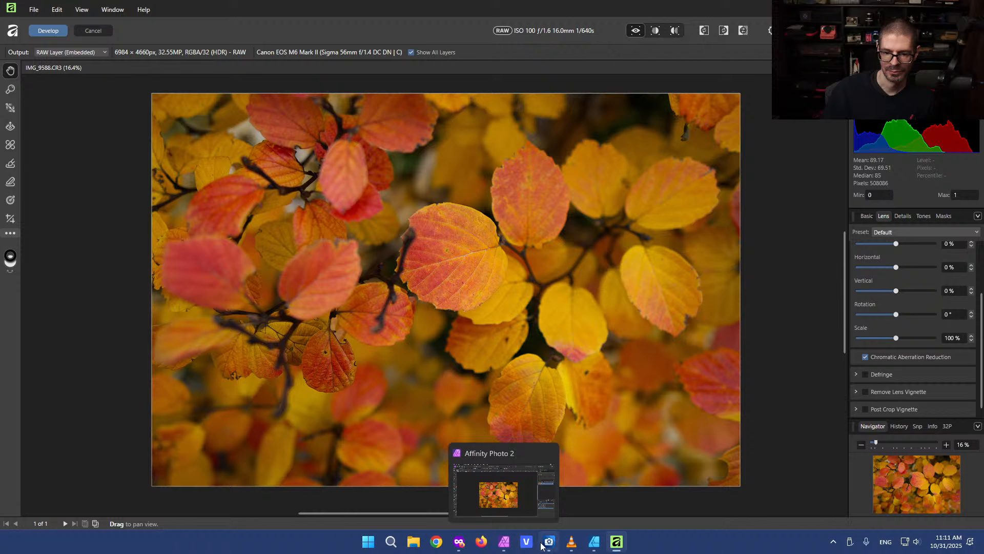
click(506, 544)
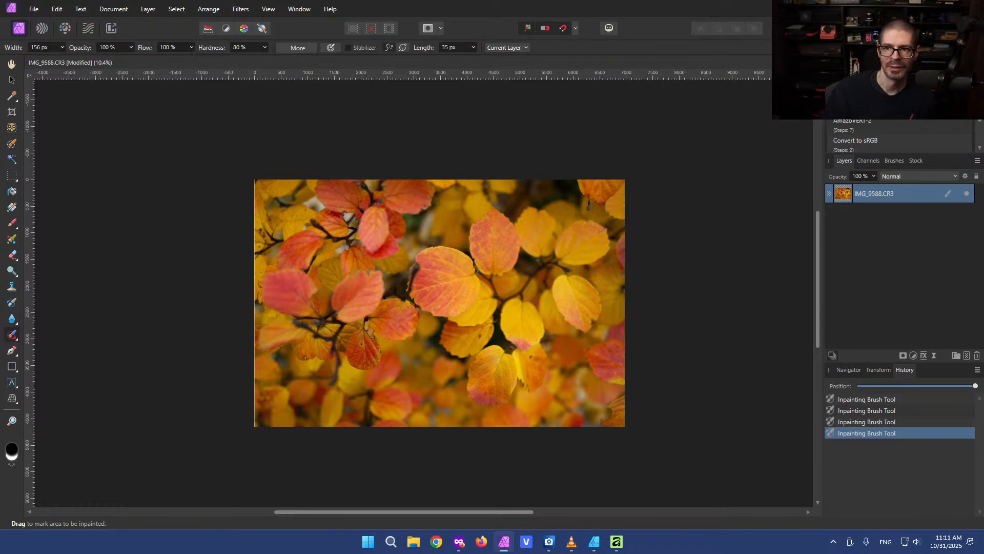
key(ctrl+w)
click(482, 277)
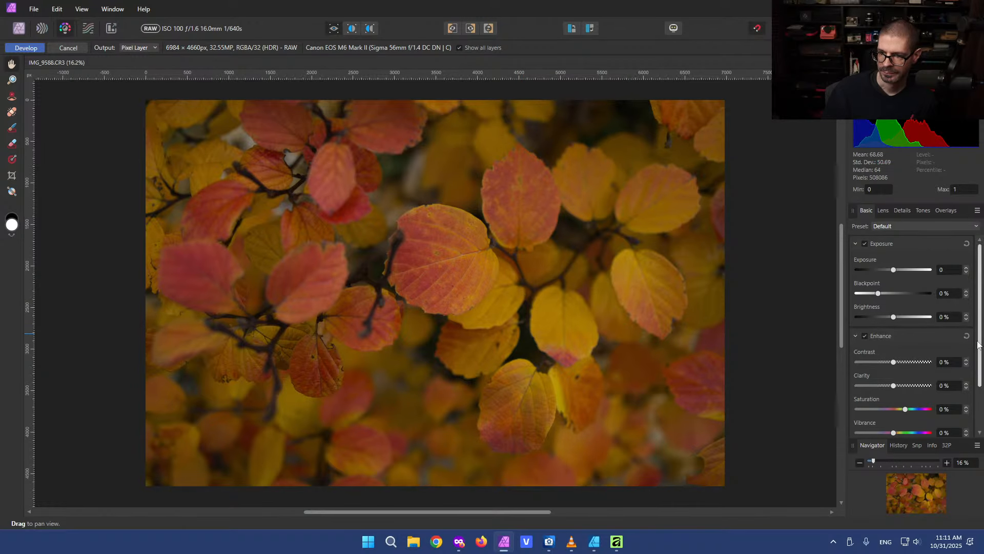
Set the lens profile to Sigma 16mm f/1.4 DC DN | Contemporary 017 and return to the Basic panel
drag(980, 345, 980, 410)
click(882, 210)
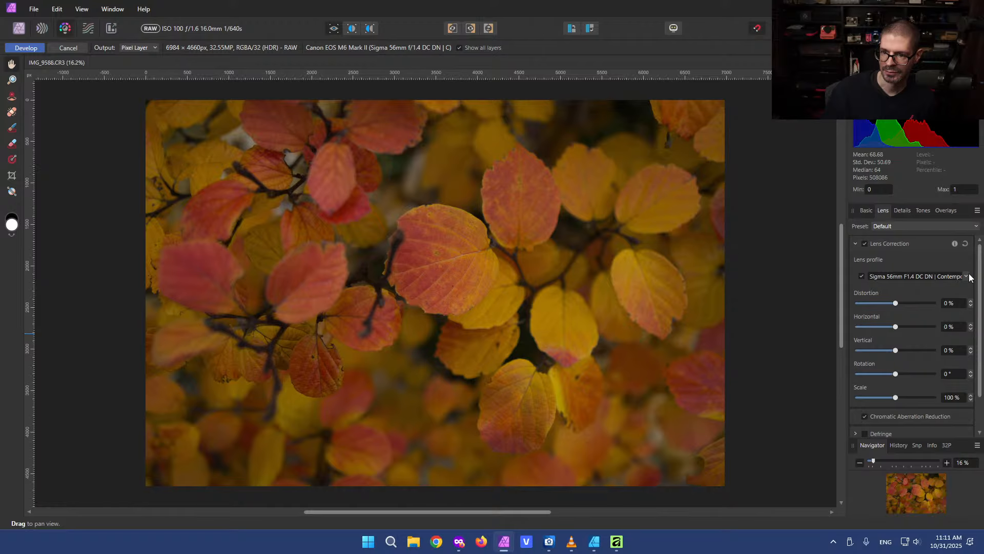
click(966, 276)
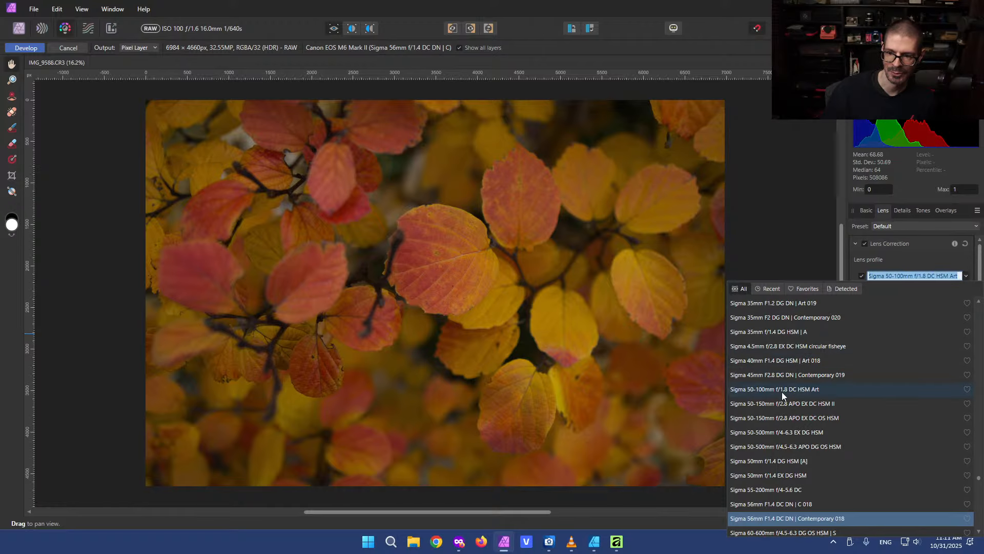
scroll(854, 408, up, 4)
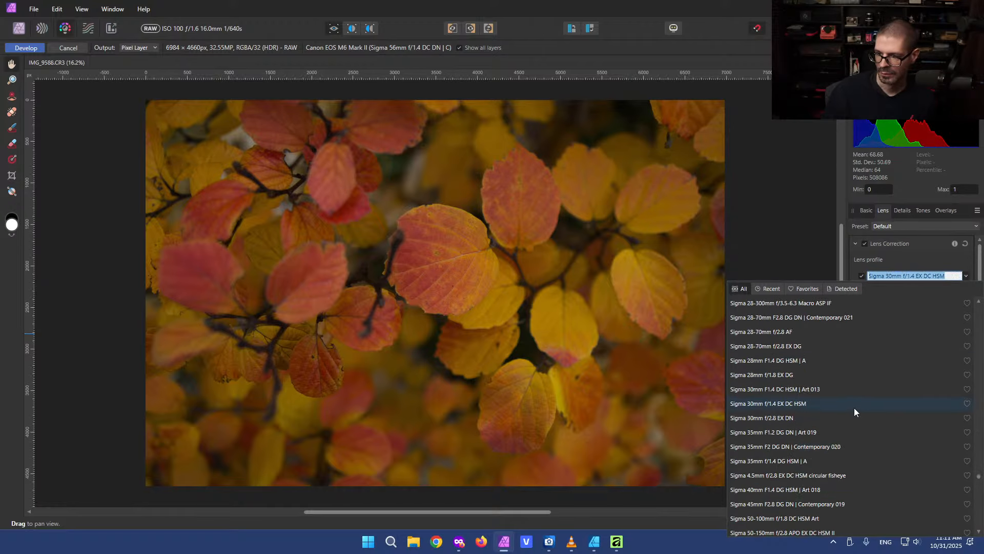
drag(979, 476, 979, 469)
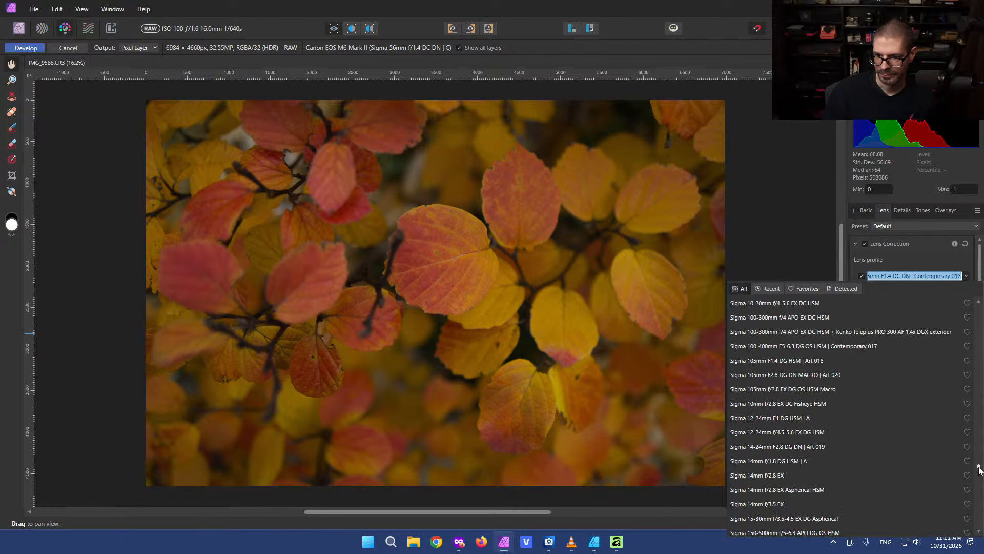
scroll(824, 431, down, 3)
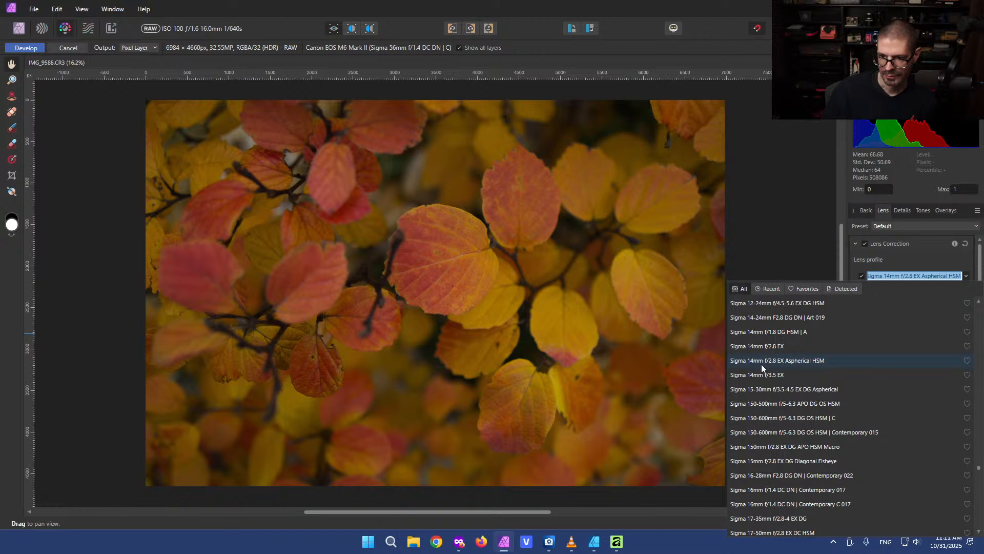
click(790, 490)
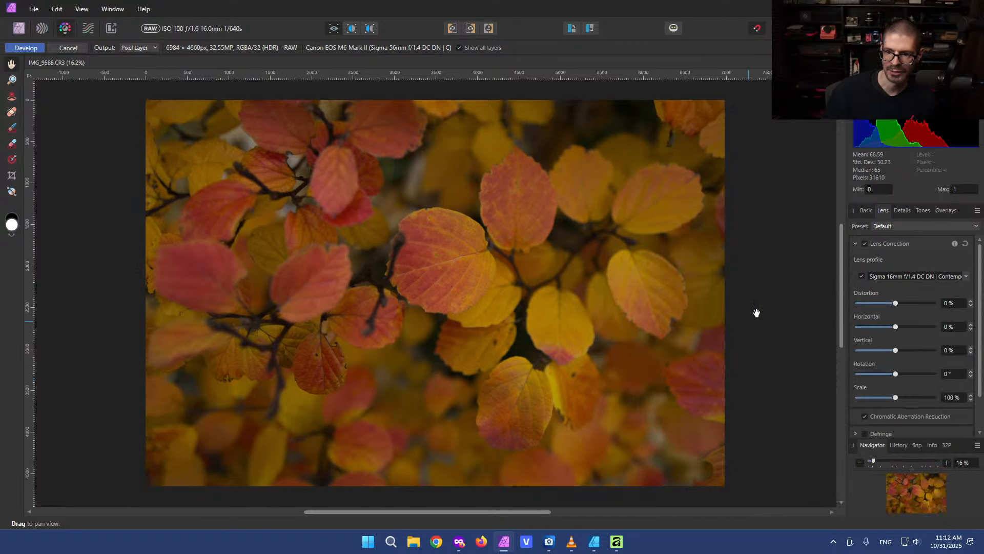
click(866, 211)
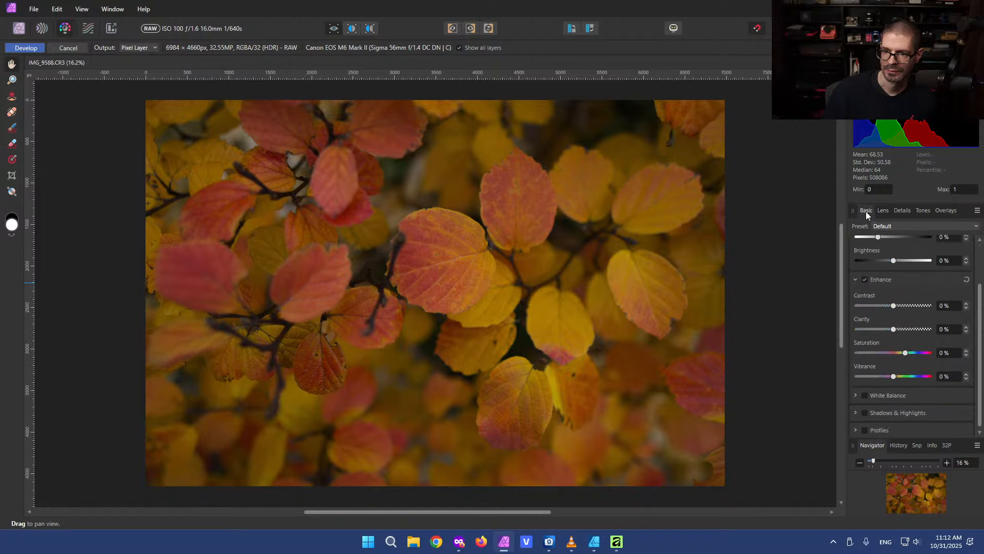
scroll(939, 241, up, 2)
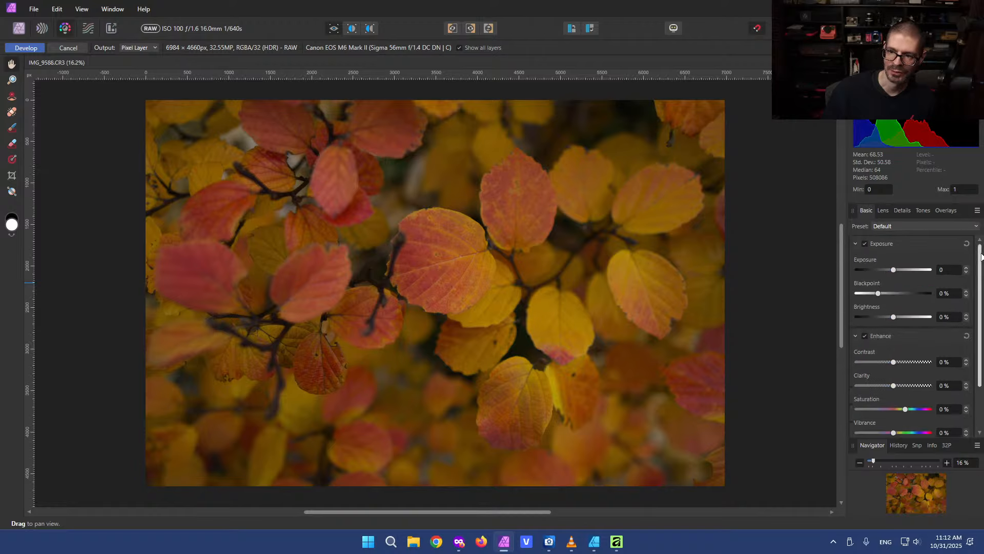
Set exposure to 0.674, blackpoint to 2%, brightness to -1% and contrast to 5% for the leaves photo
drag(895, 271, 890, 318)
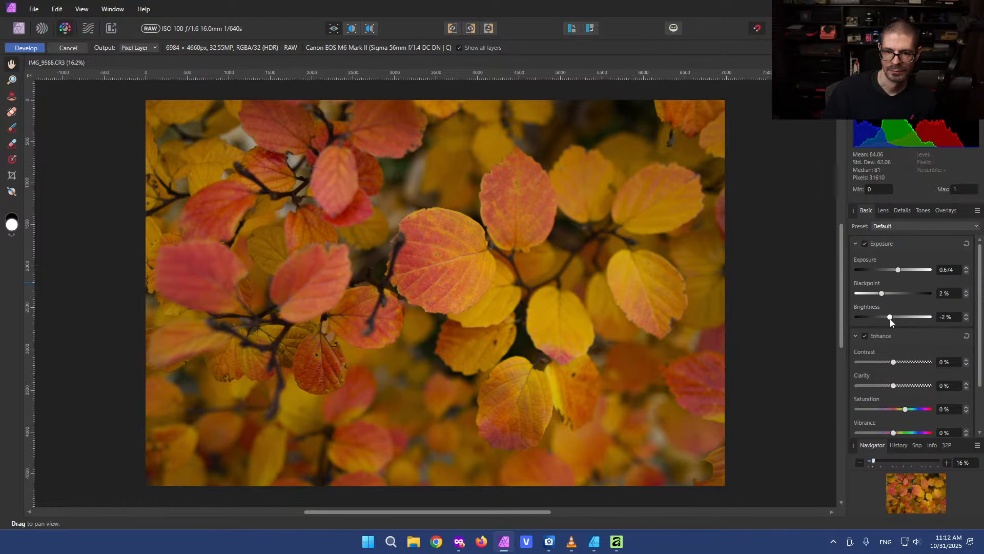
drag(896, 362, 897, 362)
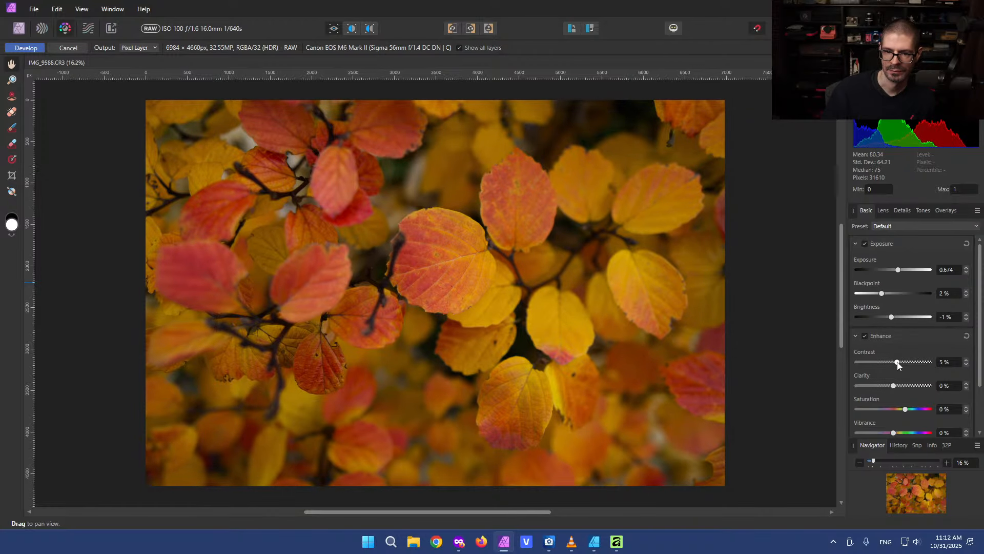
Review the Lens options, then switch to the new Affinity app and inspect its noise reduction settings
click(881, 211)
scroll(977, 263, down, 2)
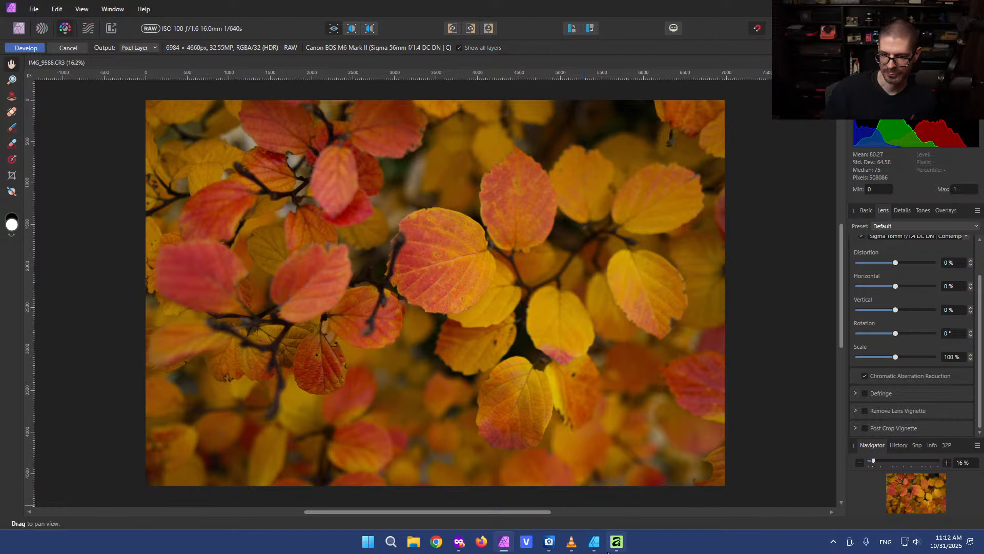
click(616, 542)
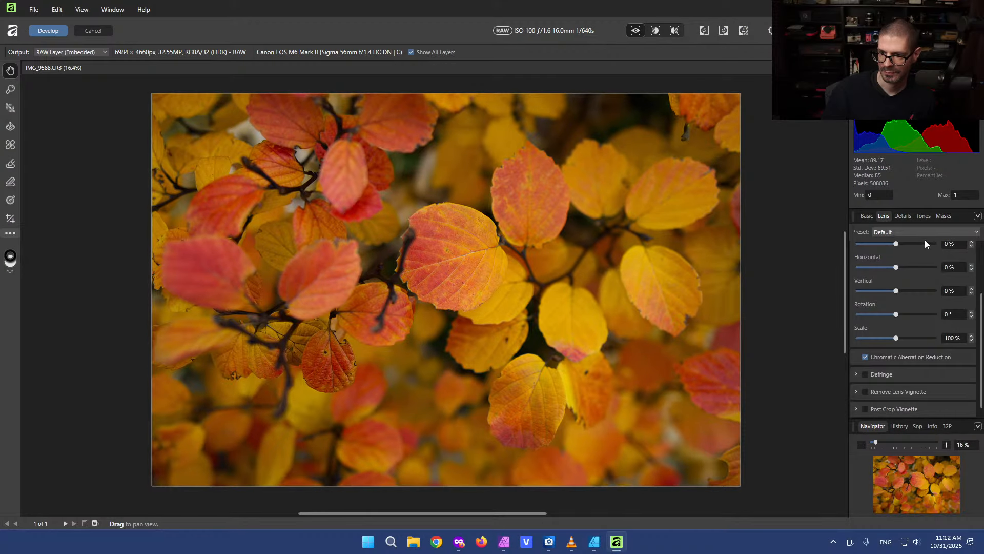
click(906, 216)
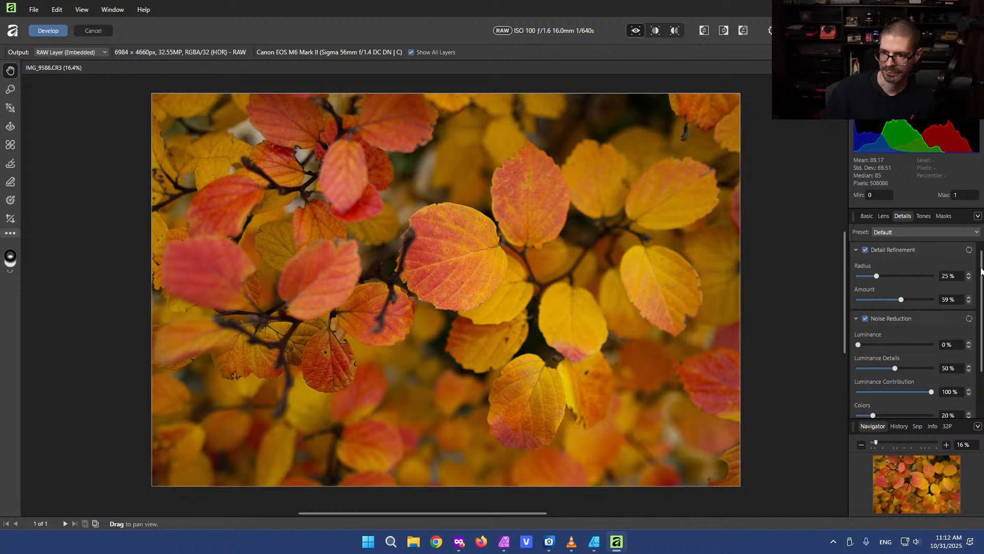
drag(980, 271, 983, 309)
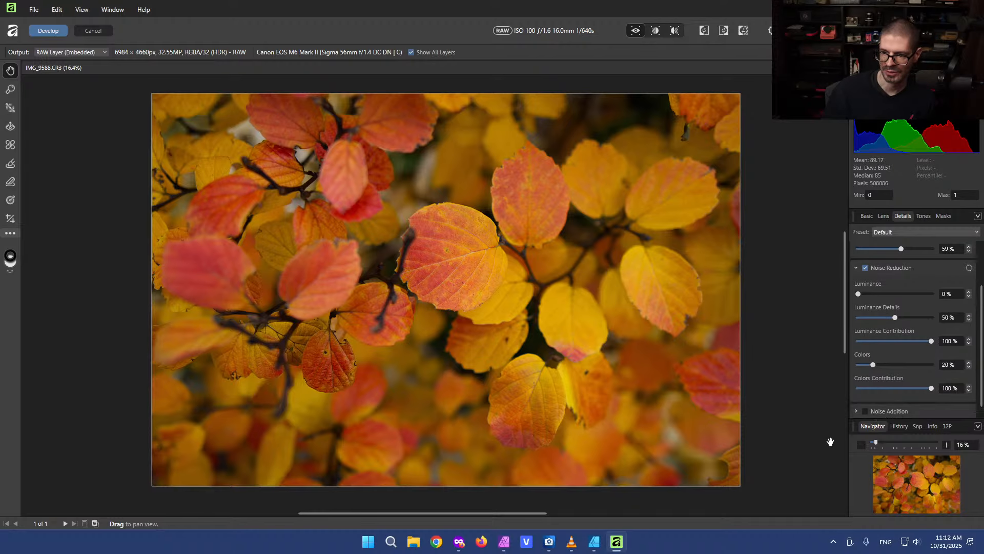
Return to Affinity Photo 2 and browse the Details, Tones and Overlays panels before going back to Basic
mouse_move(595, 545)
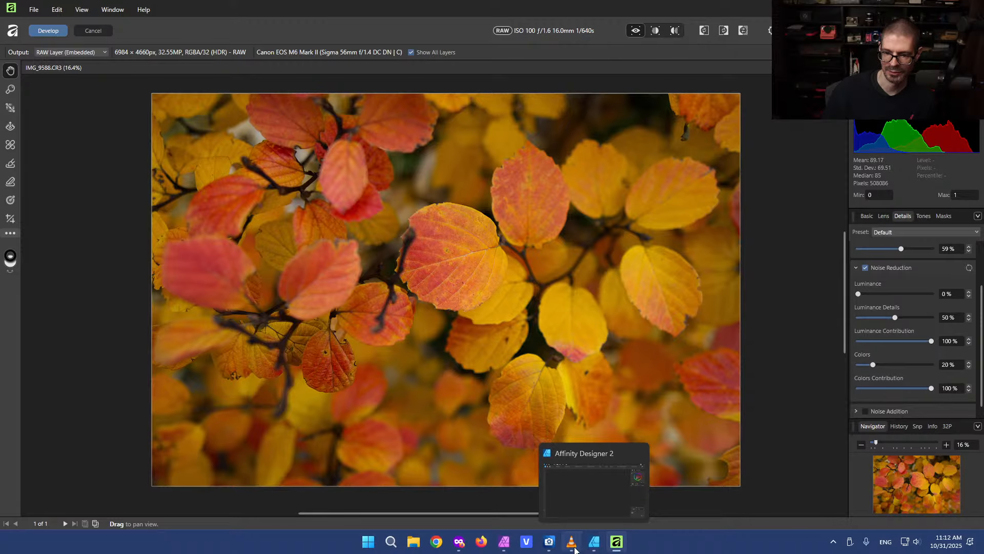
click(590, 546)
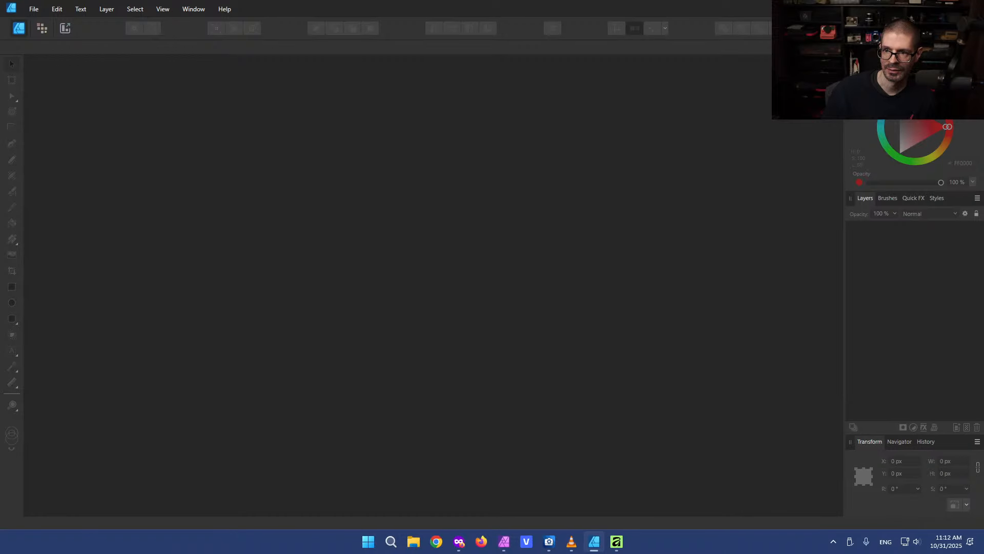
click(973, 9)
click(517, 543)
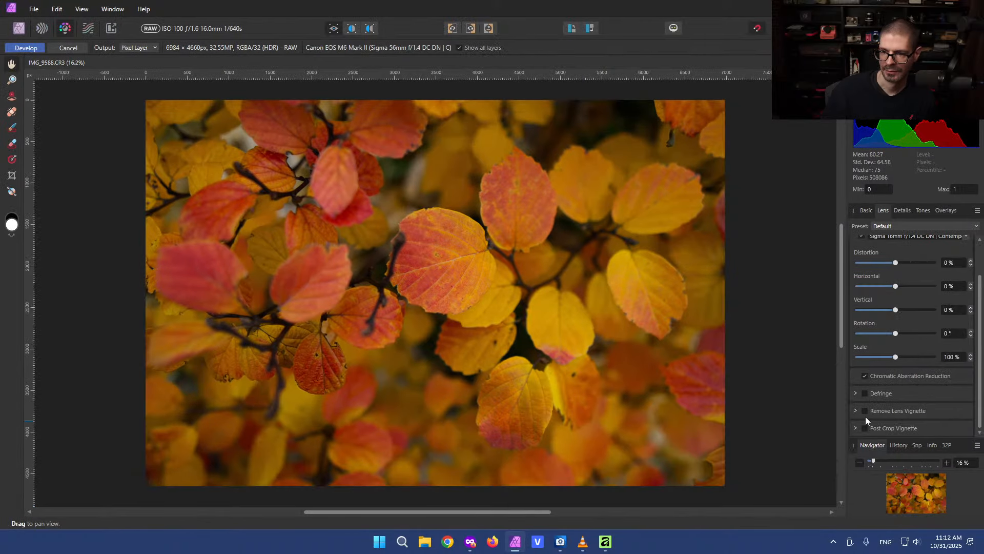
click(901, 210)
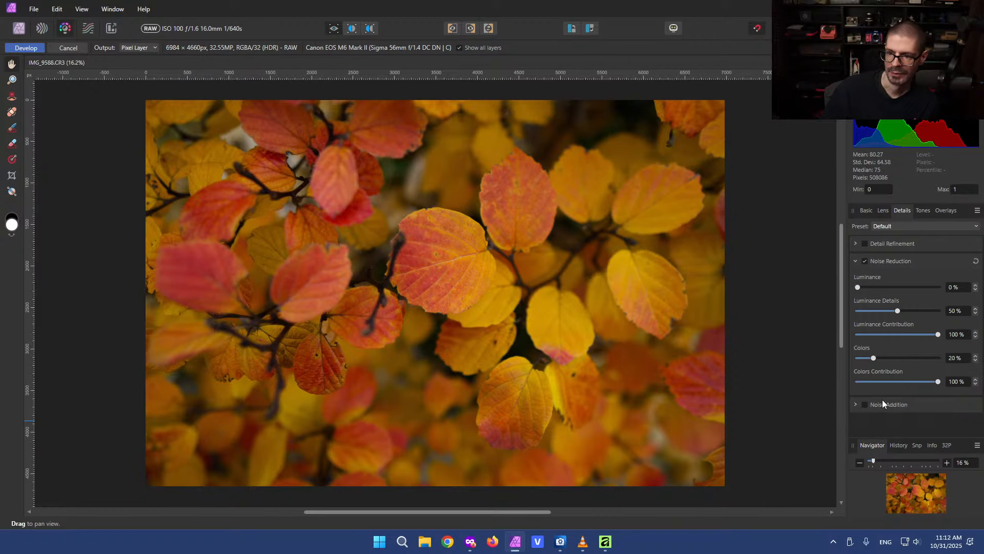
click(918, 210)
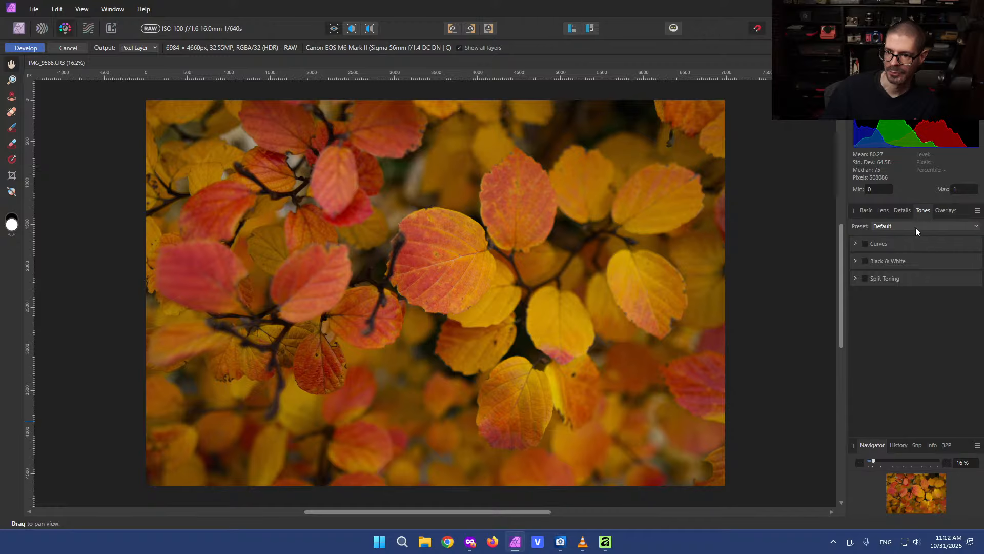
click(942, 211)
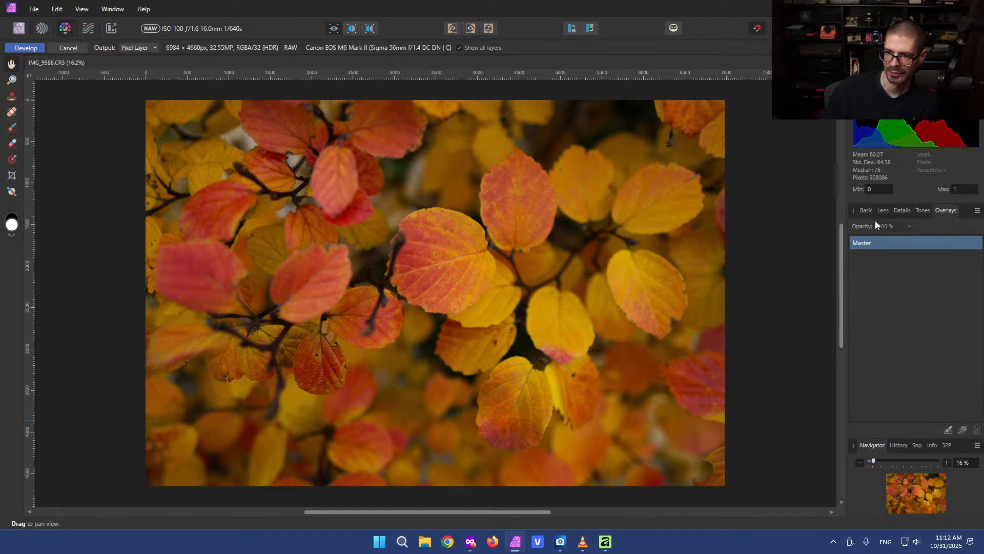
click(866, 210)
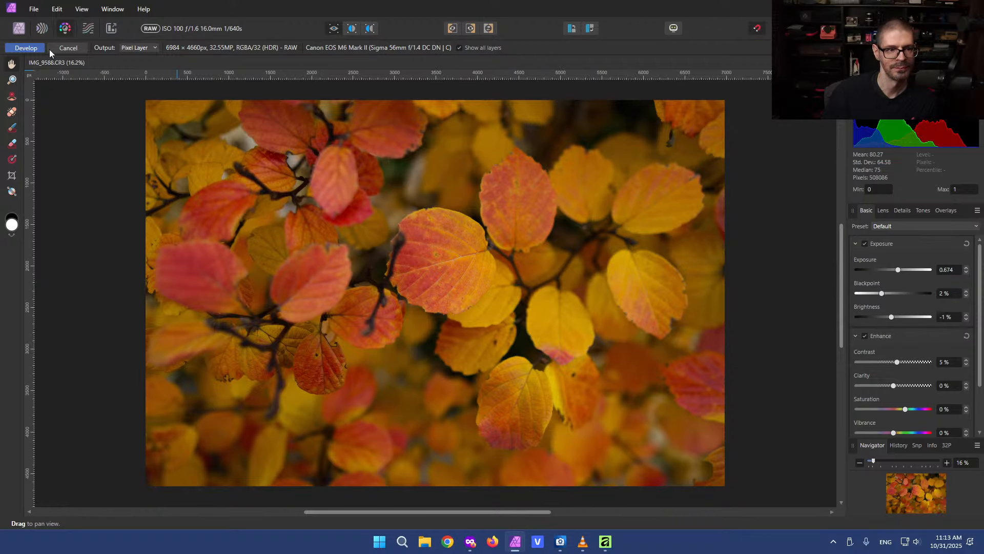
Develop the leaves RAW photo in Affinity Photo 2 and switch to the new Affinity app
click(32, 49)
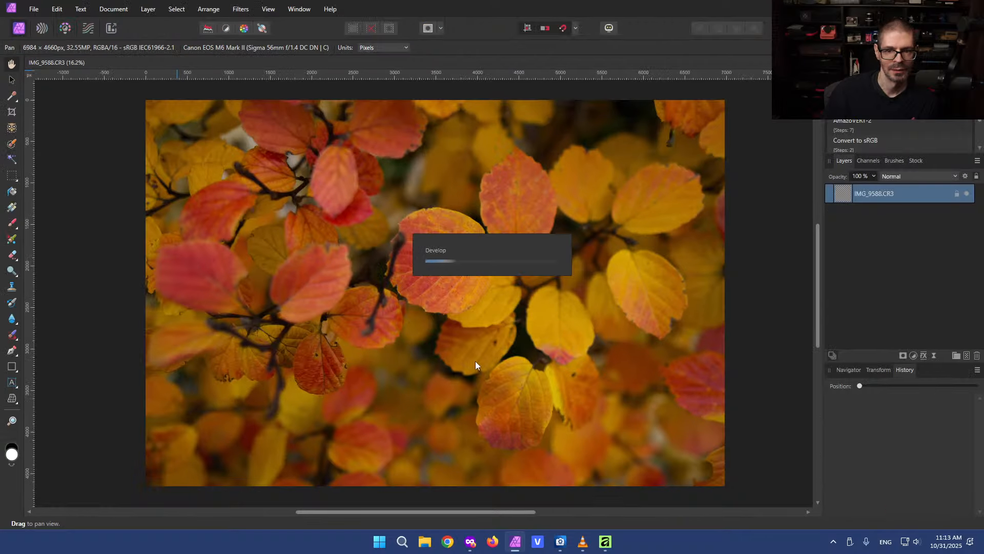
click(607, 542)
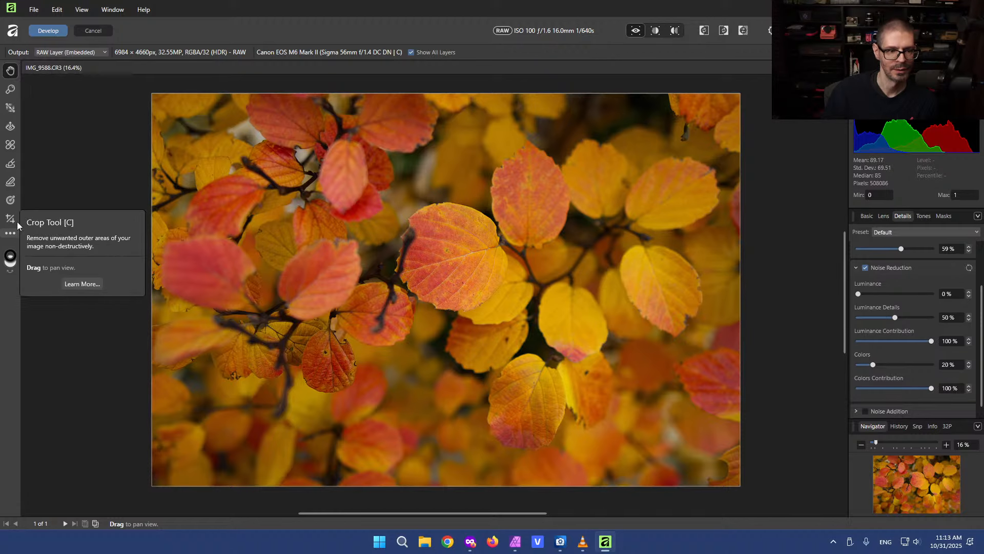
click(9, 234)
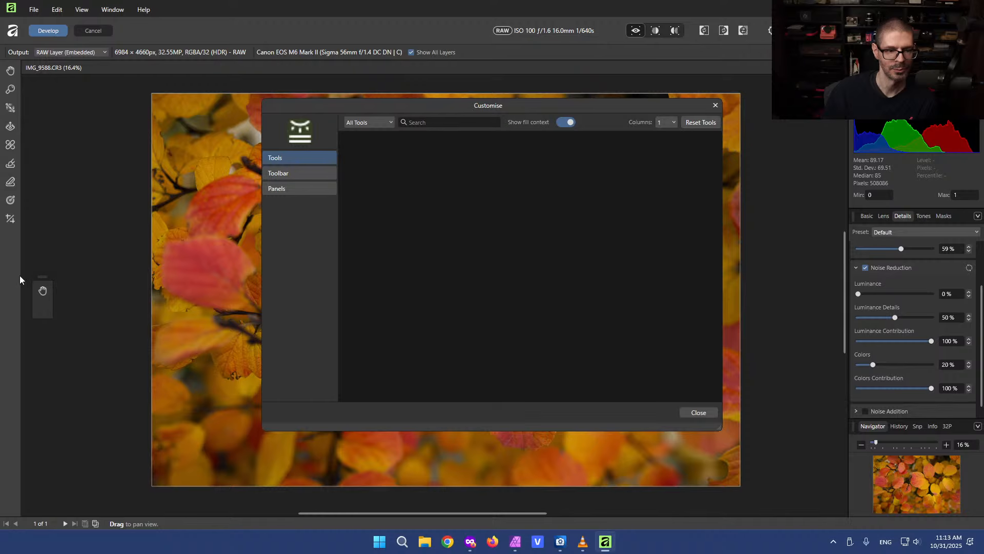
drag(43, 277, 32, 267)
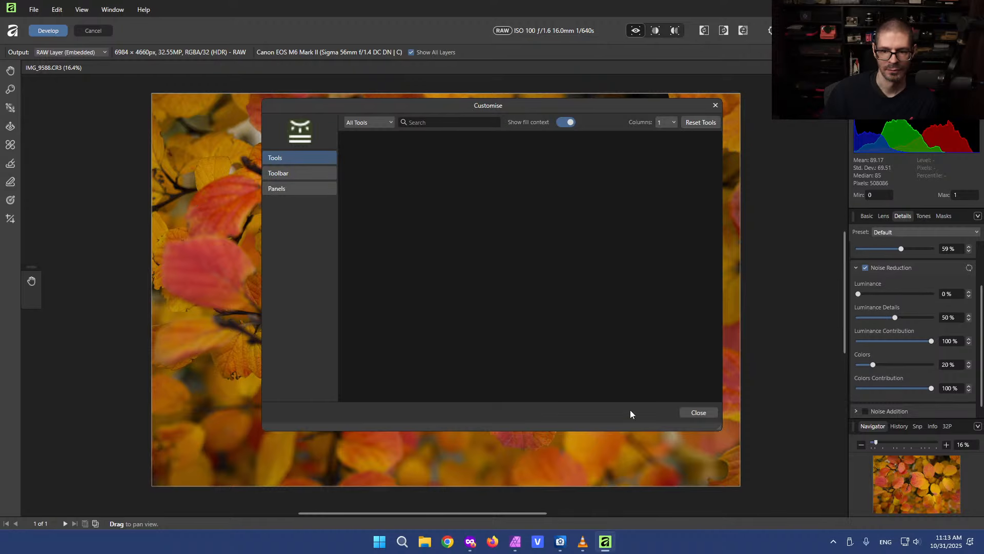
click(698, 412)
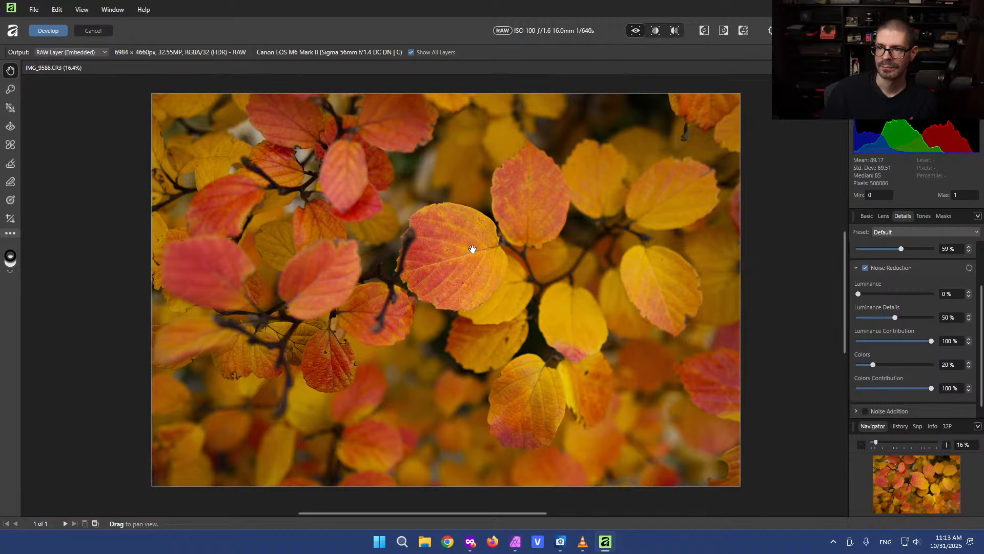
Develop the leaves photo in the new Affinity app and open the pumpkin RAW photo IMG_9606.CR3
click(49, 32)
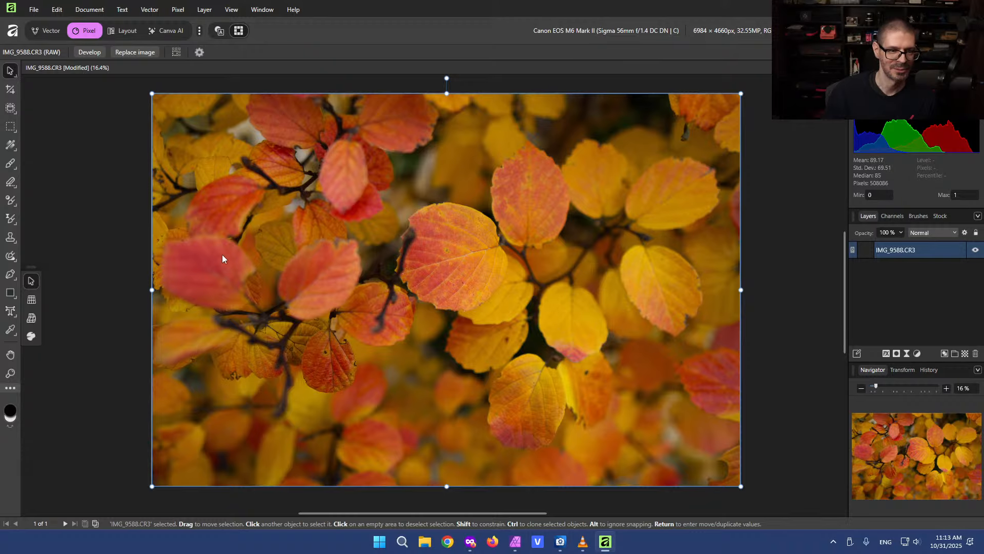
click(92, 193)
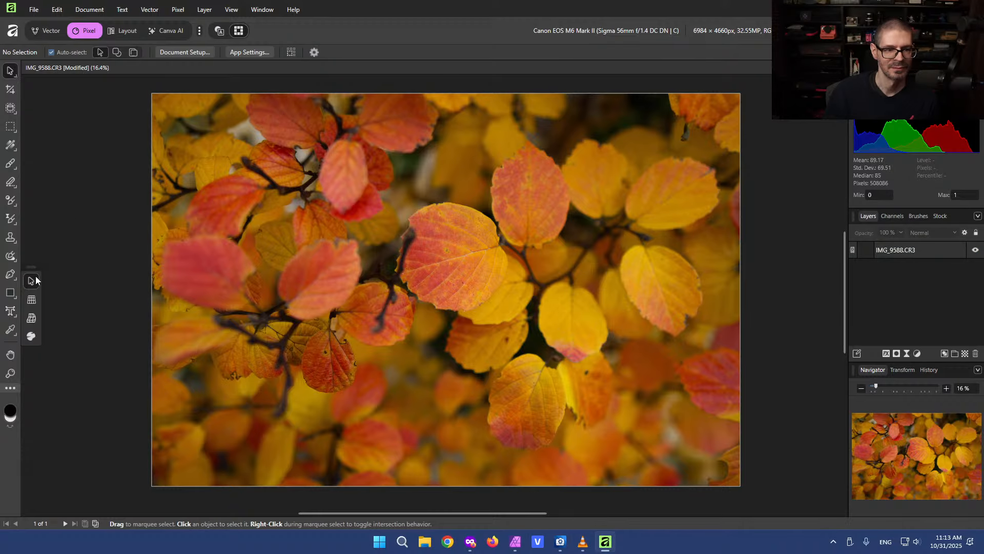
click(10, 91)
click(14, 74)
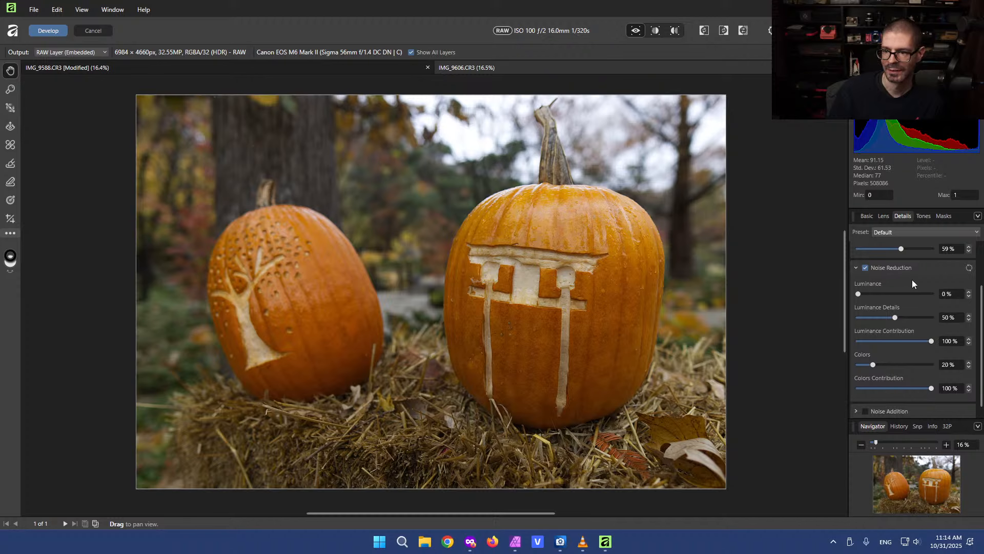
Check the lens profile selected for the pumpkin photo in the Lens Correction settings
click(884, 216)
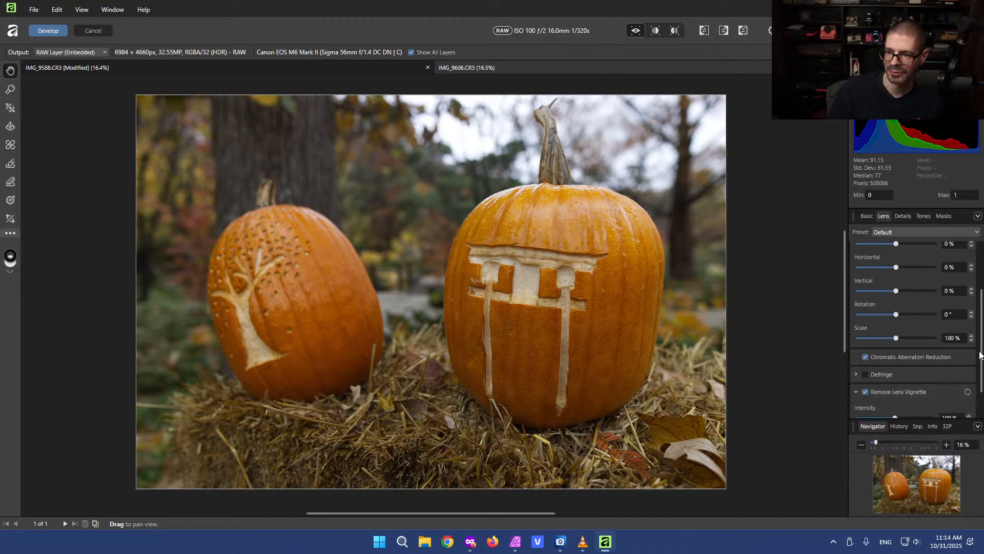
scroll(980, 354, up, 3)
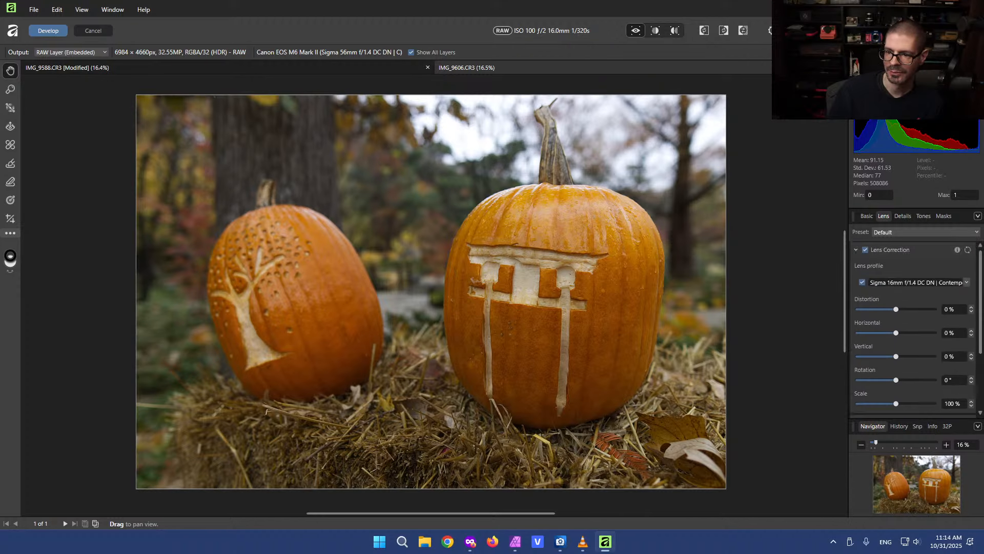
click(967, 282)
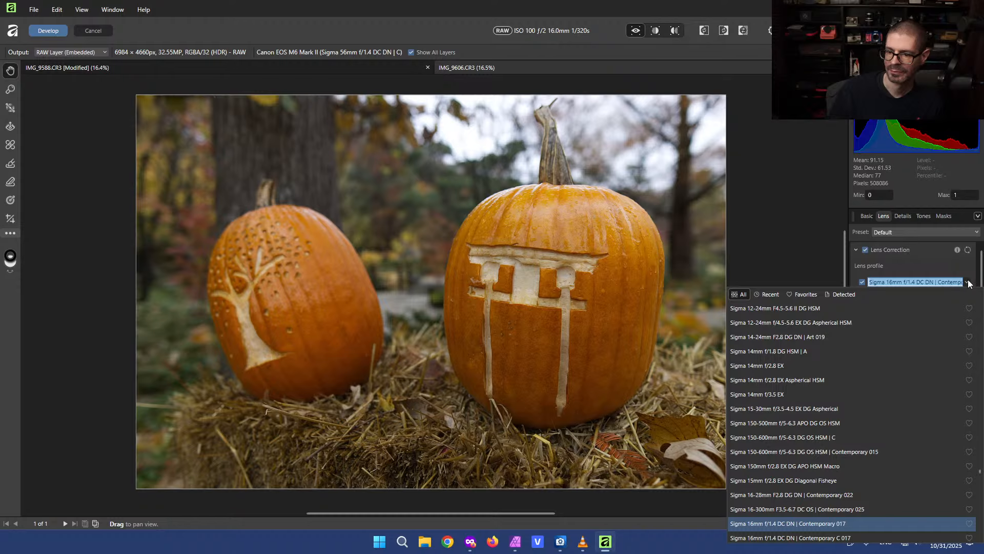
click(967, 282)
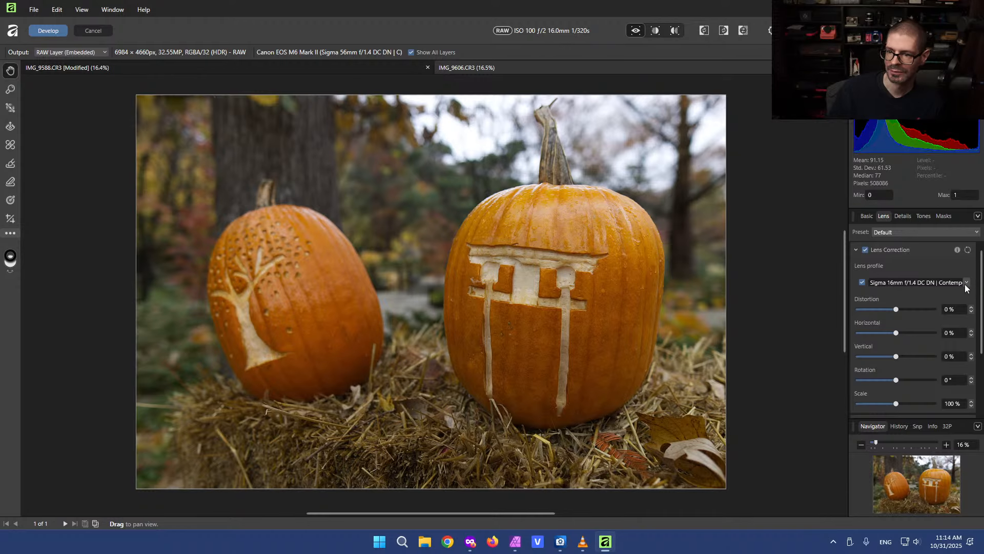
Set exposure to 0.103, blackpoint to 1%, contrast to 2% and clarity to 21% for the pumpkin photo
click(867, 215)
drag(896, 275, 881, 303)
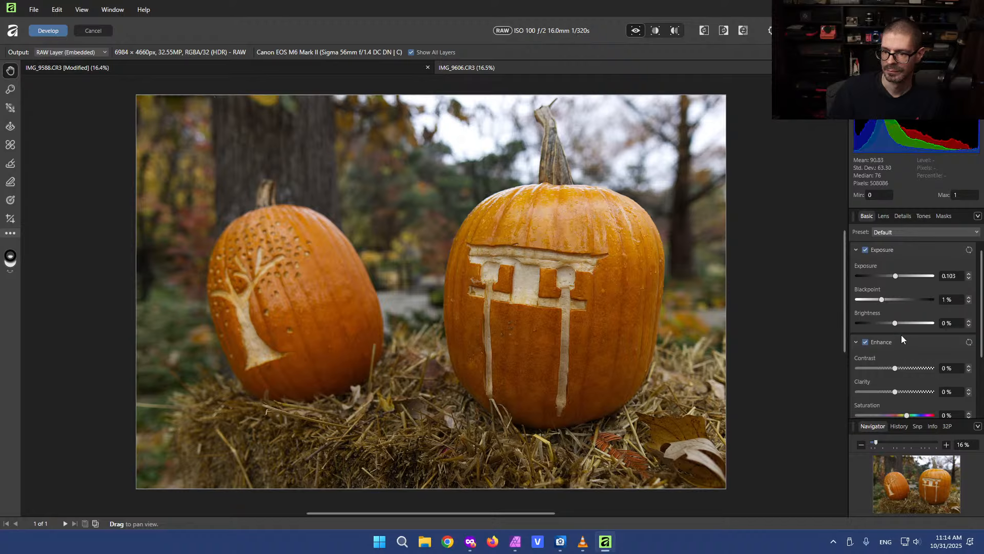
drag(893, 393, 896, 371)
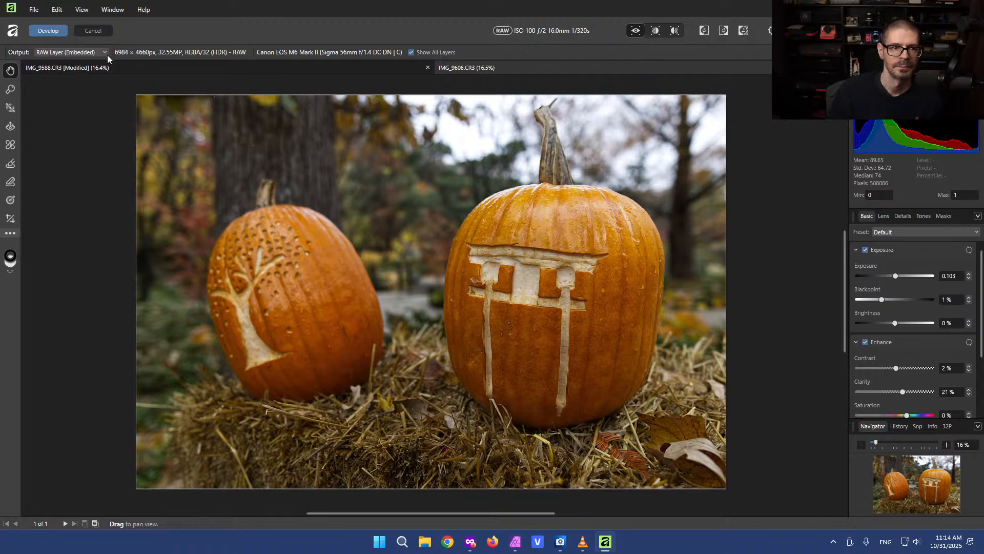
Develop the pumpkin photo, then switch to Affinity Photo 2 and close the leaves document
click(48, 31)
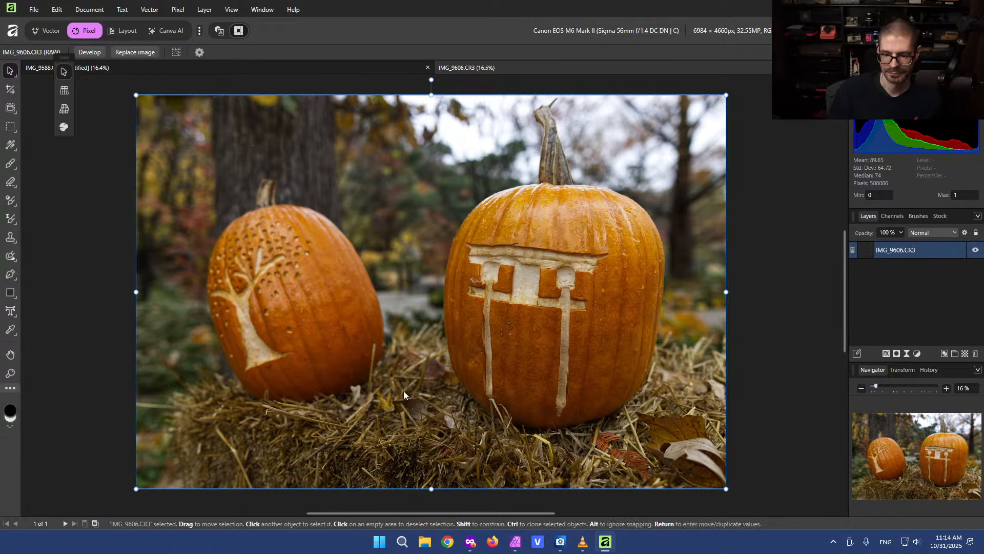
mouse_move(581, 545)
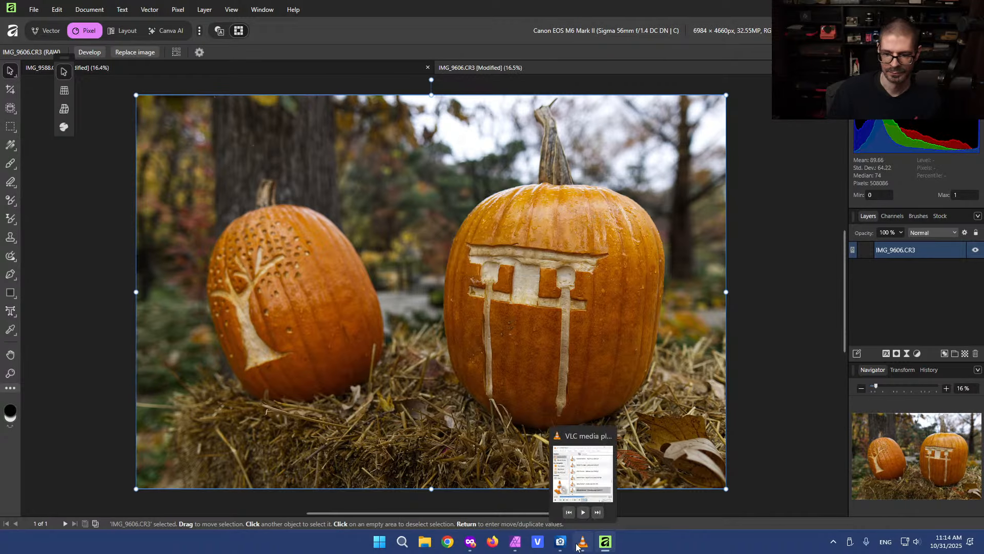
click(515, 541)
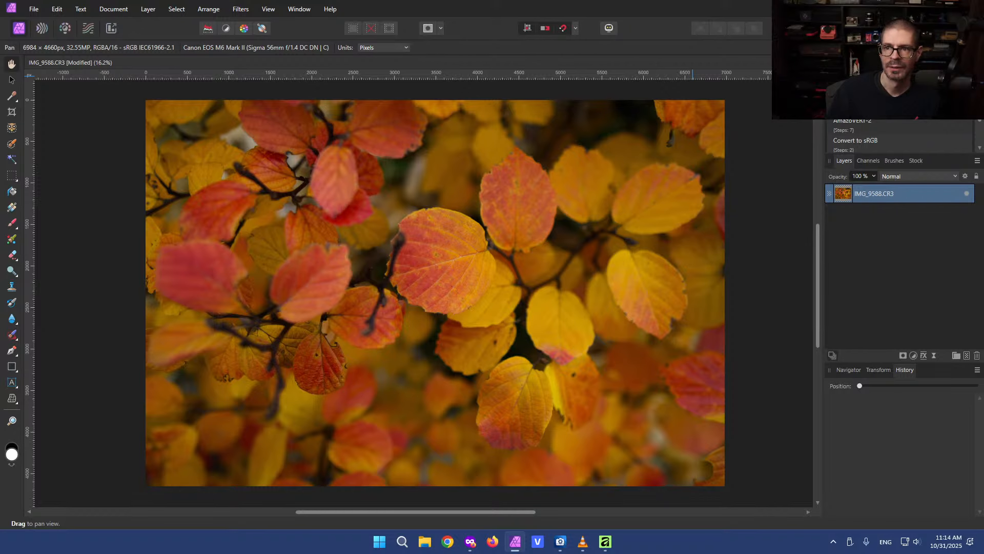
key(ctrl+w)
Open the pumpkin RAW photo in Affinity Photo 2 and raise its exposure to 0.319
click(486, 279)
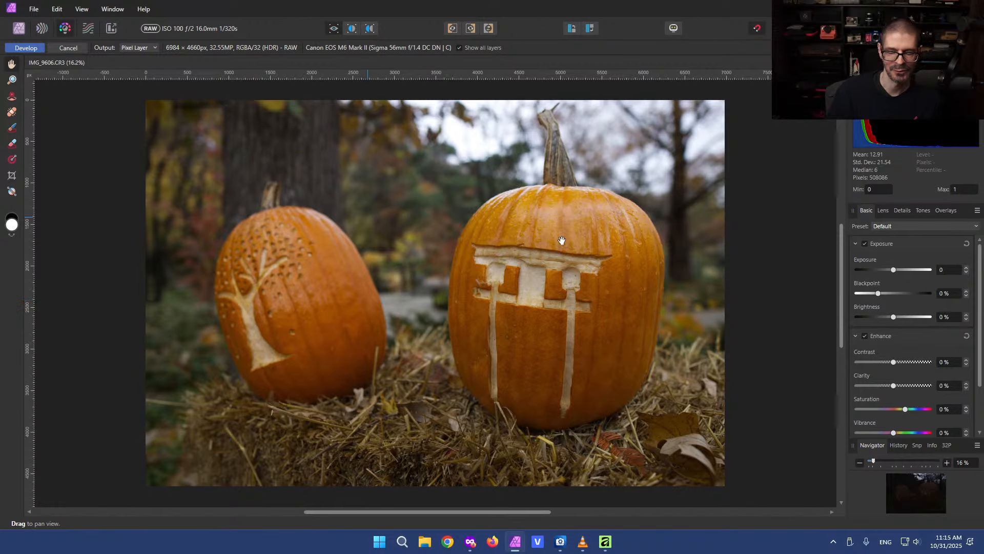
drag(893, 270, 896, 272)
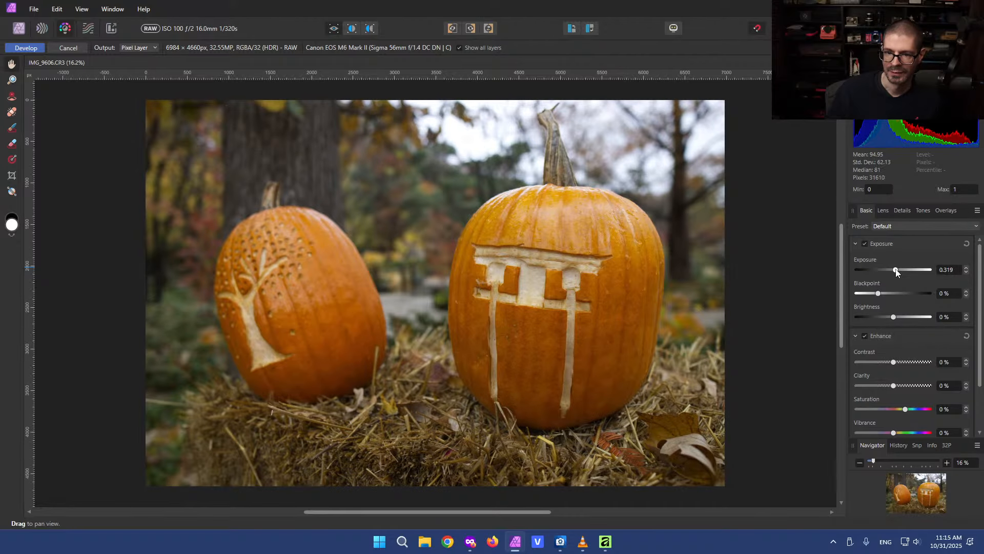
Set the pumpkin photo's lens profile to Sigma 16mm f/1.4 DC DN | Contemporary 017 in the Lens settings
click(882, 210)
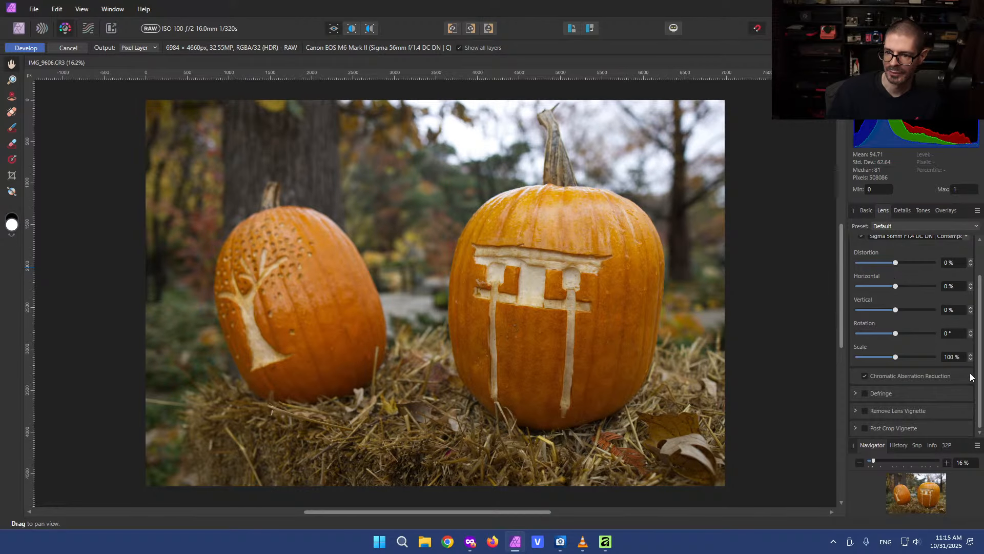
scroll(980, 333, up, 2)
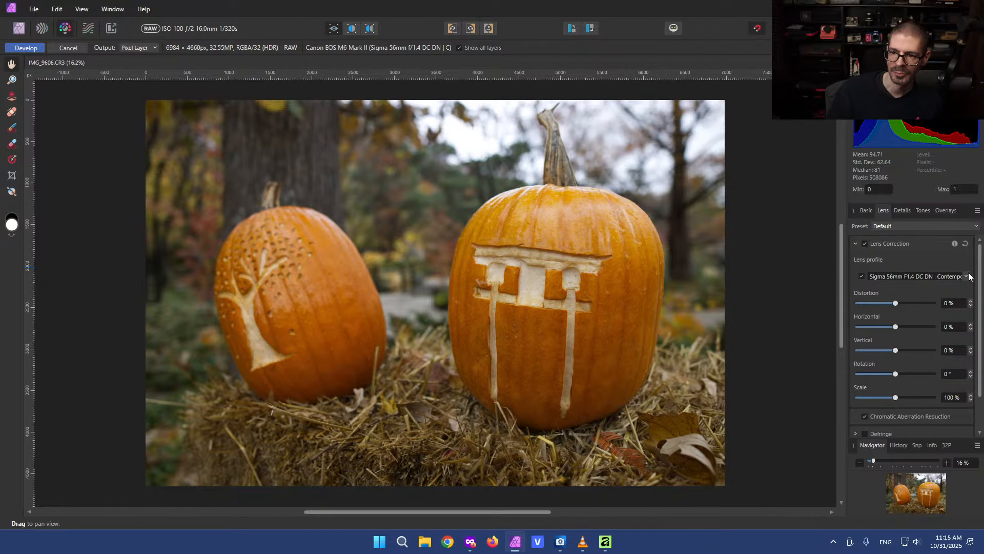
click(966, 277)
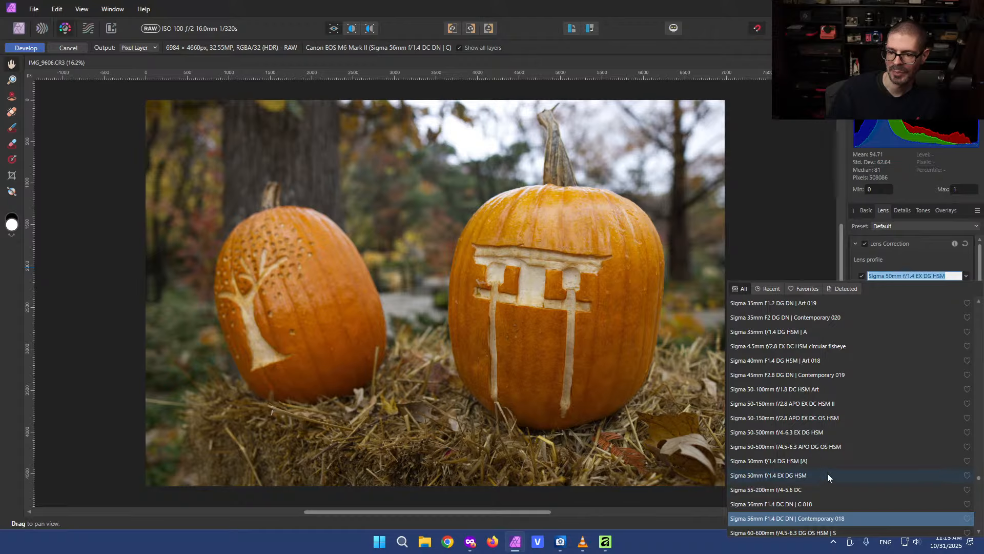
scroll(976, 480, up, 1)
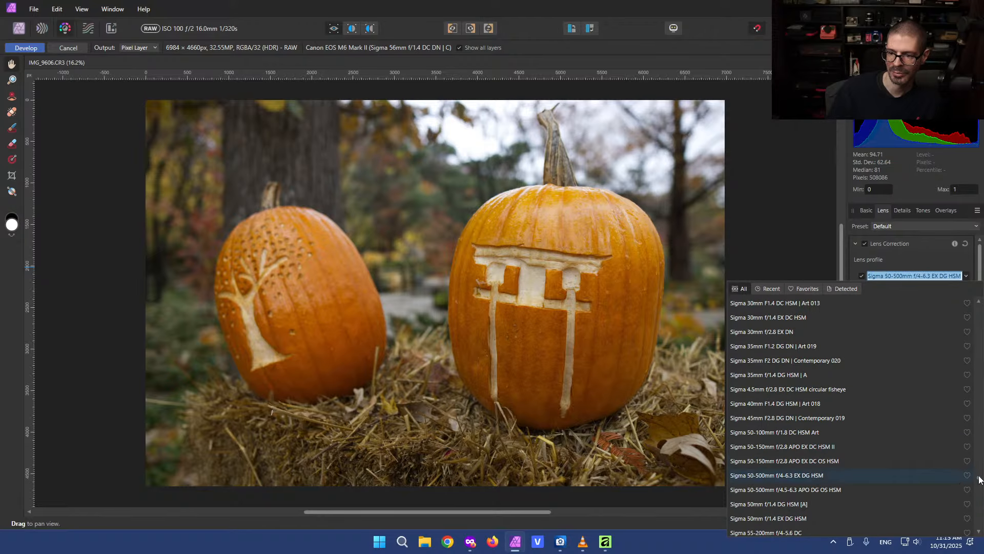
drag(980, 479, 979, 467)
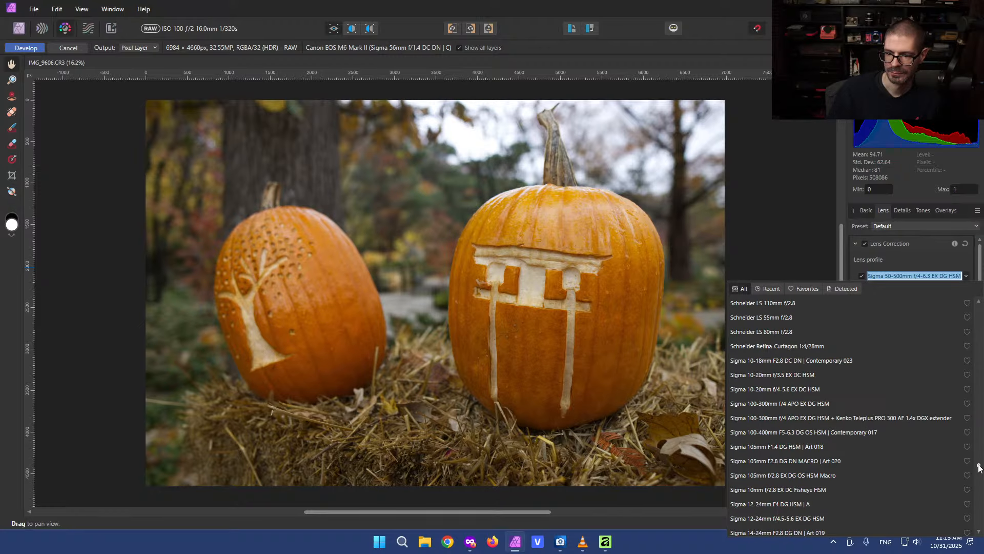
drag(980, 467, 980, 469)
click(923, 475)
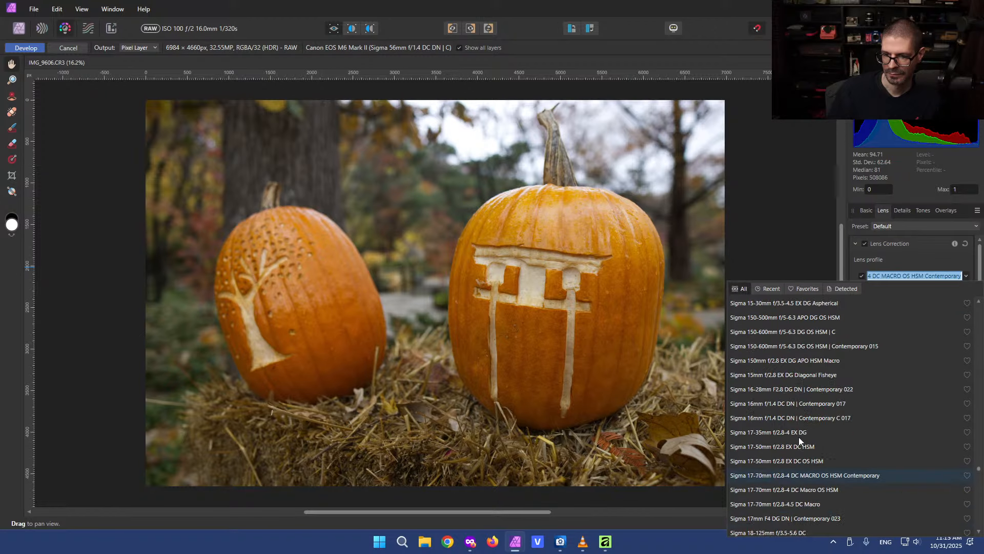
click(775, 404)
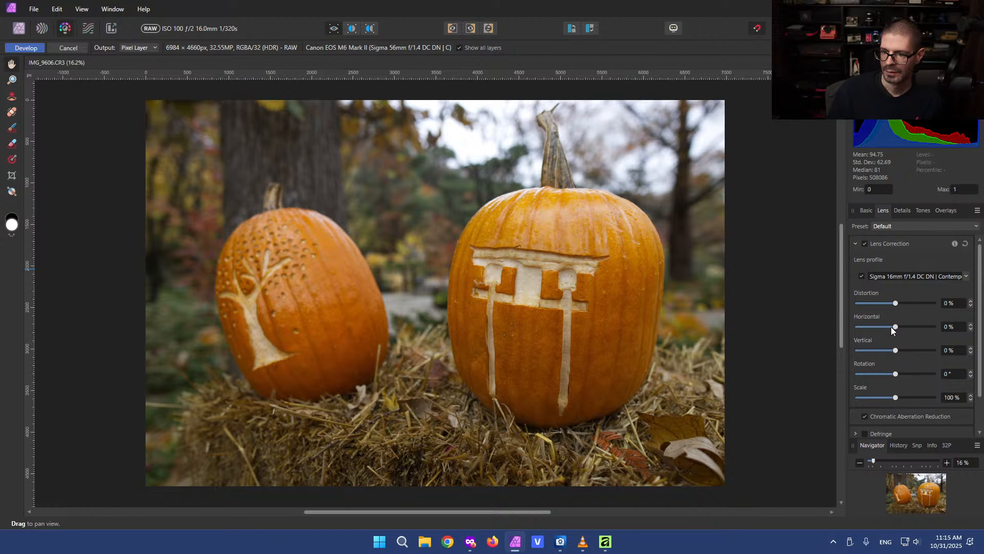
Set contrast to 7%, clarity to 15% and blackpoint to -1% for the pumpkin photo
click(866, 210)
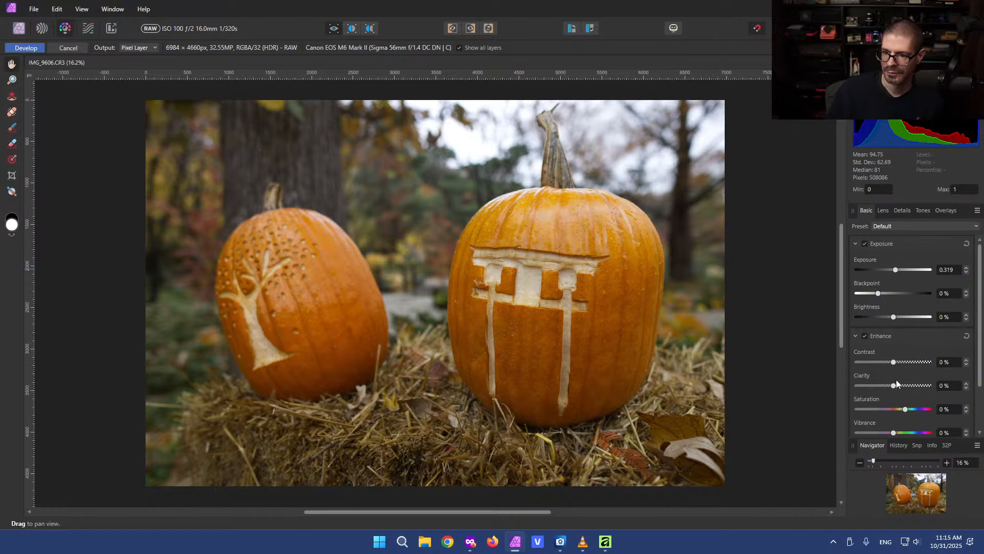
drag(894, 386, 899, 361)
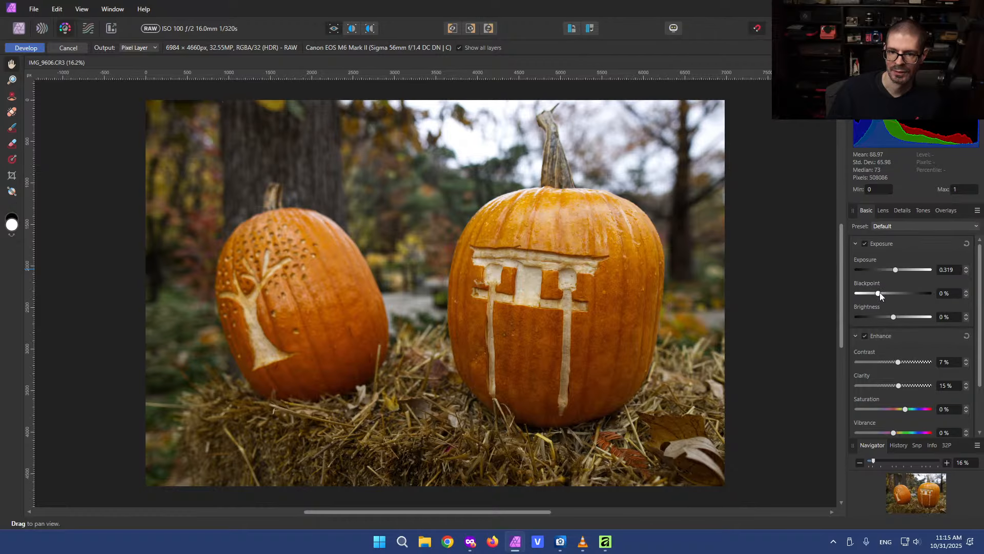
drag(882, 292, 879, 293)
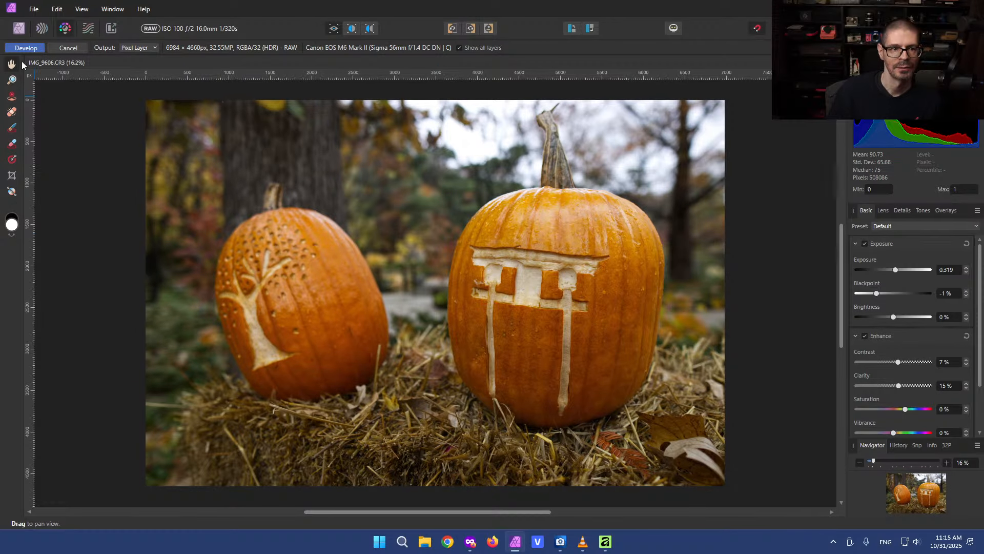
Develop the pumpkin photo and switch to the new Affinity app
click(26, 48)
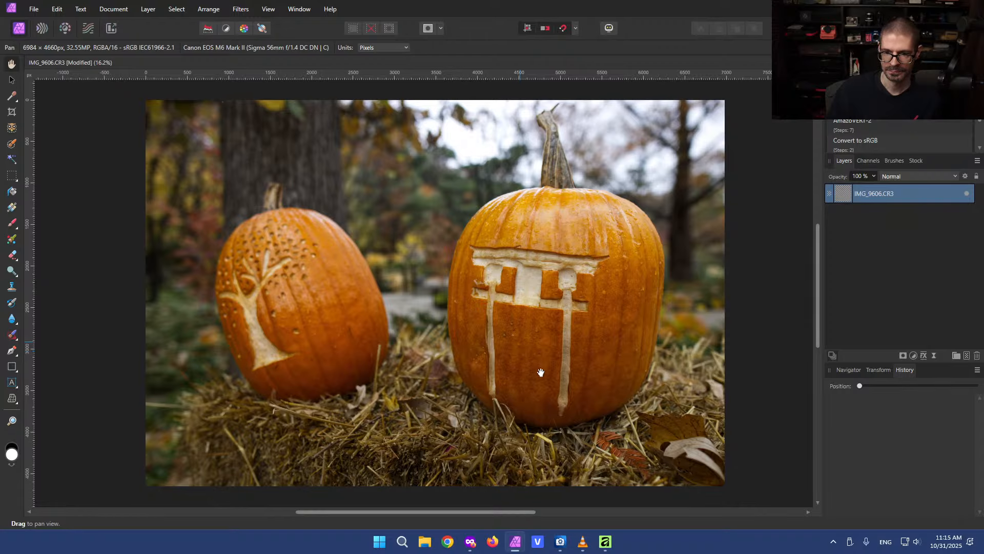
click(605, 541)
Examine the tools in the transform tool flyout and the Crop tool in the new Affinity app
click(94, 182)
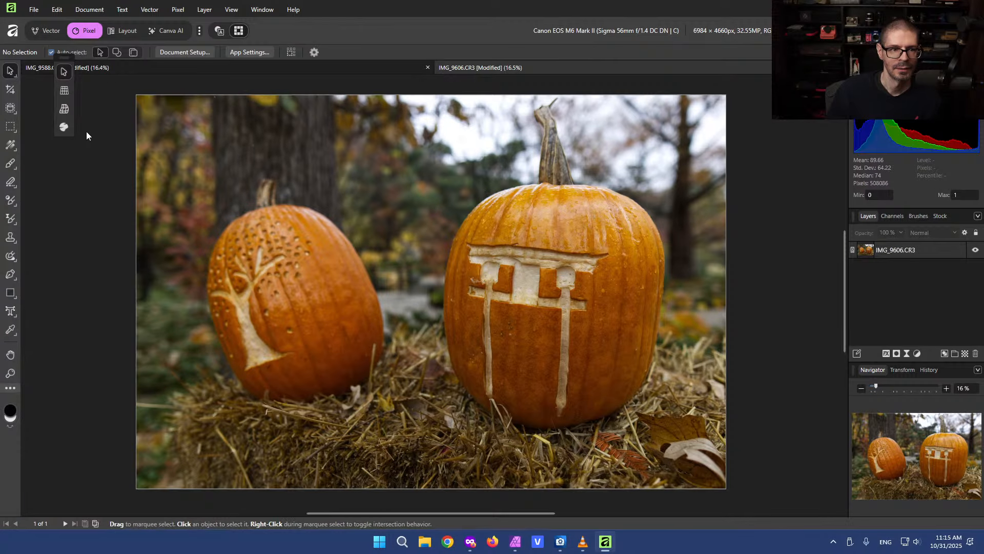
drag(66, 60, 41, 87)
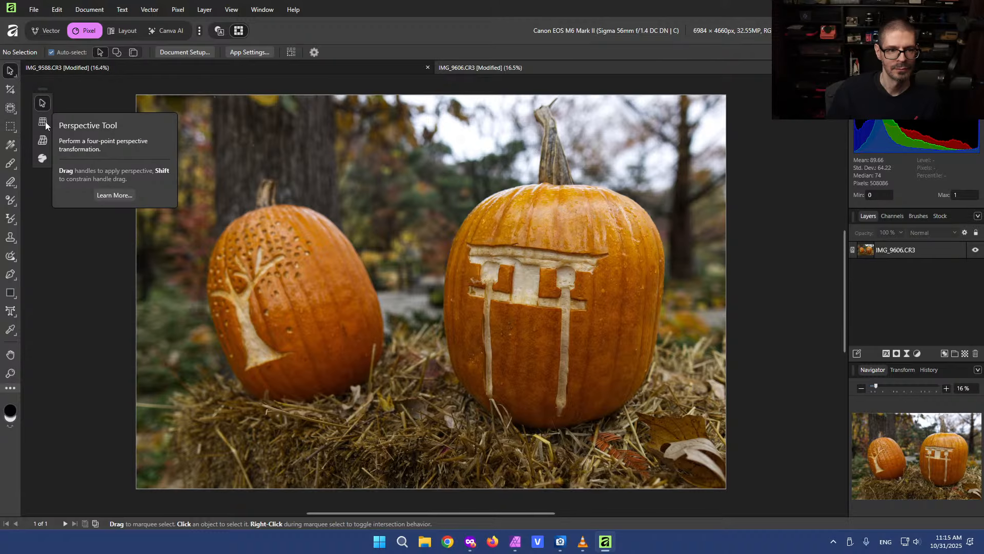
click(43, 139)
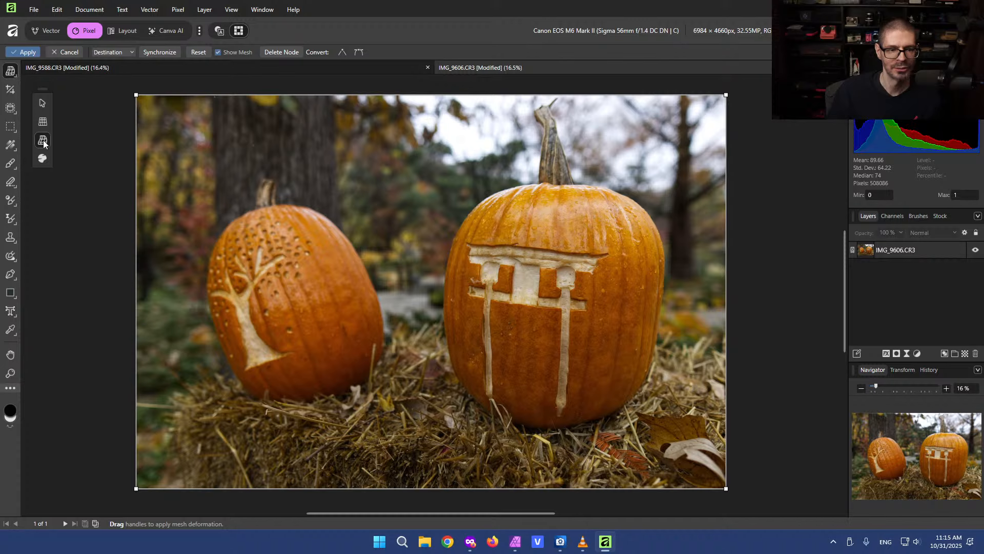
click(9, 91)
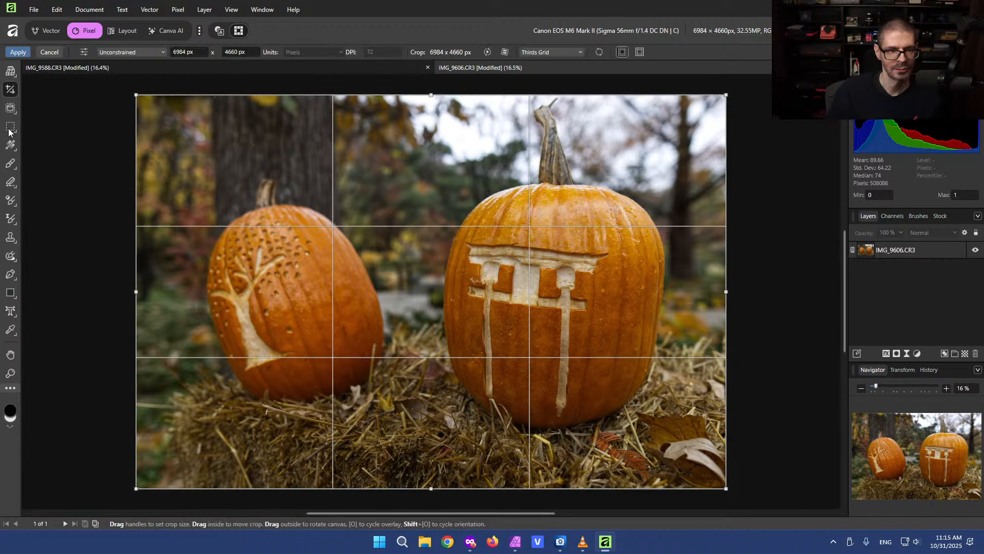
Open the Machine Learning settings and enable the Segmentation model download
click(11, 108)
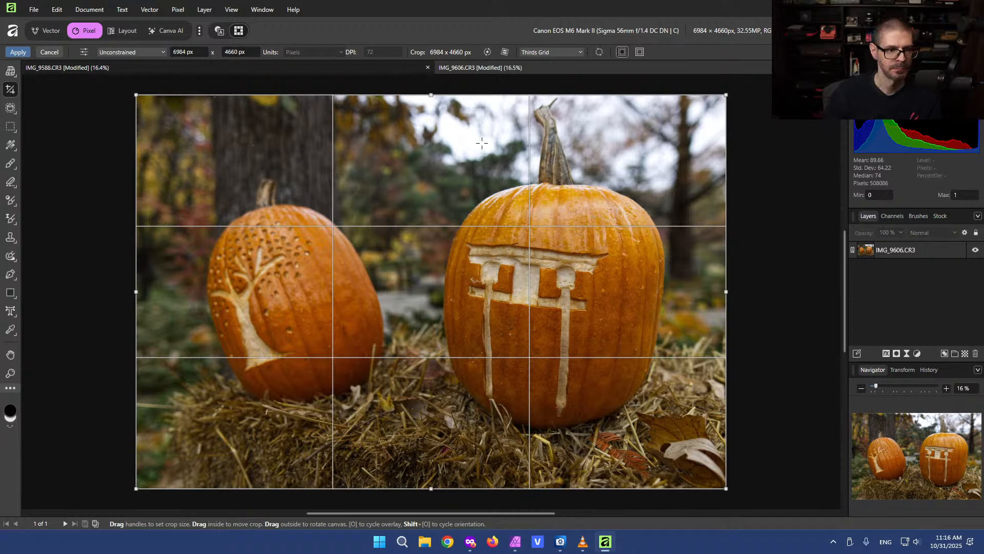
click(10, 108)
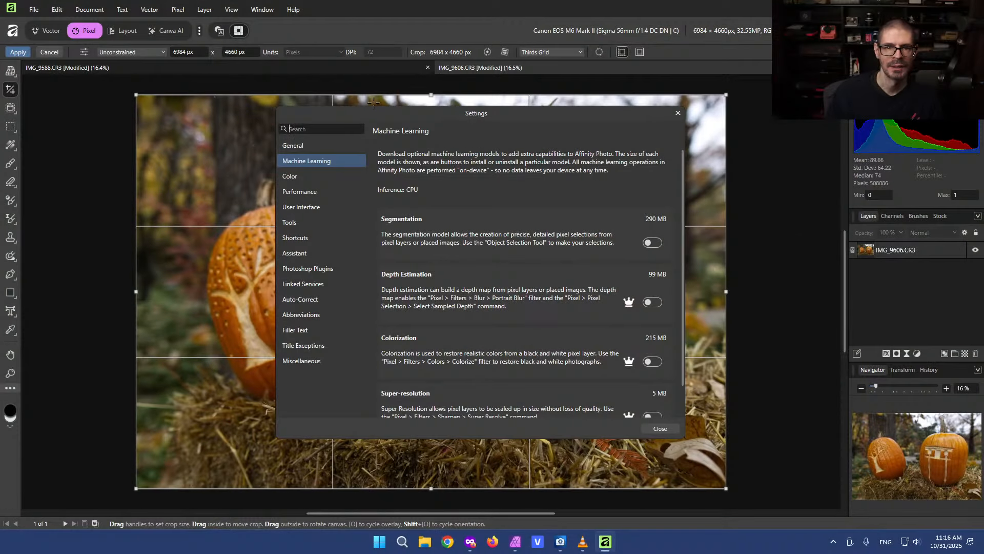
drag(401, 115, 416, 114)
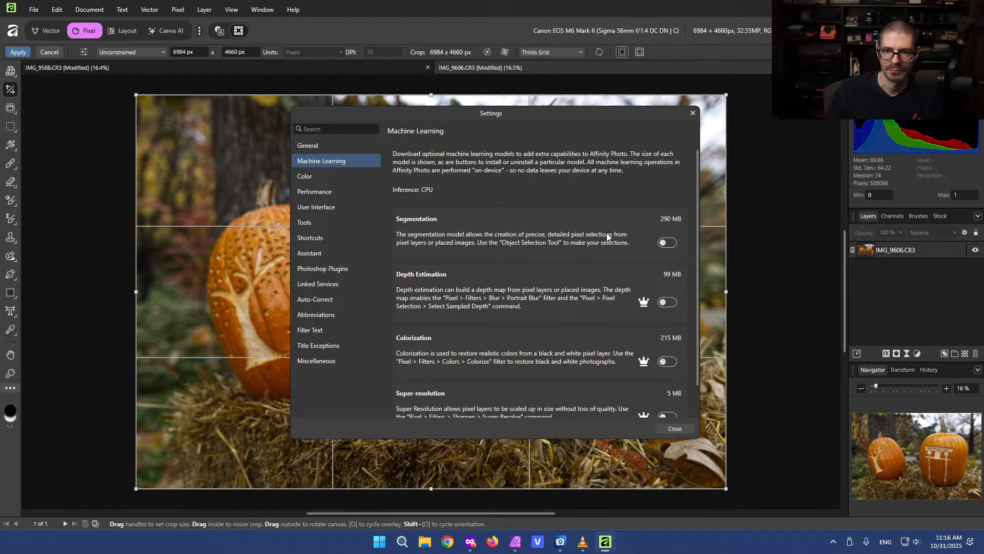
click(668, 243)
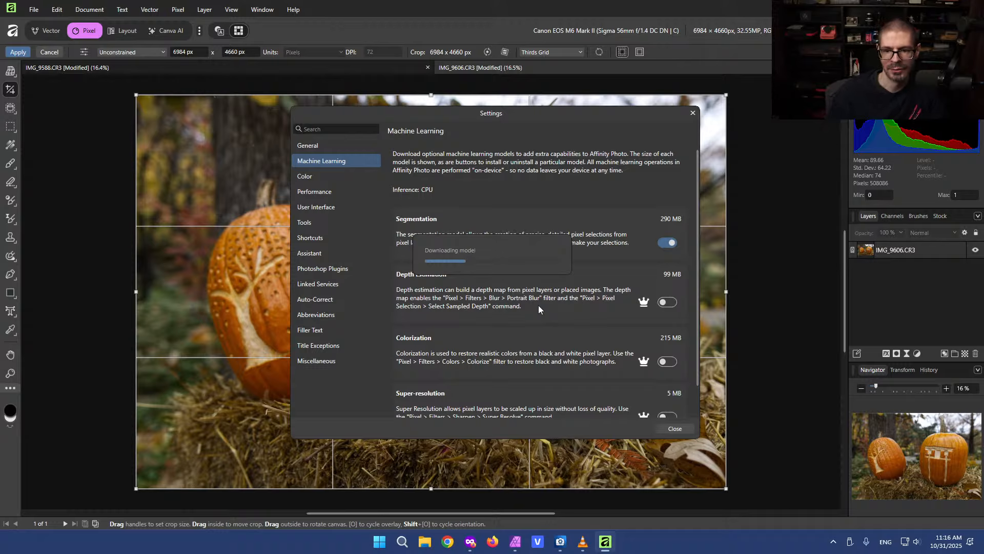
Compare the Machine Learning settings in Affinity Photo 2 with those of the new Affinity app
click(515, 542)
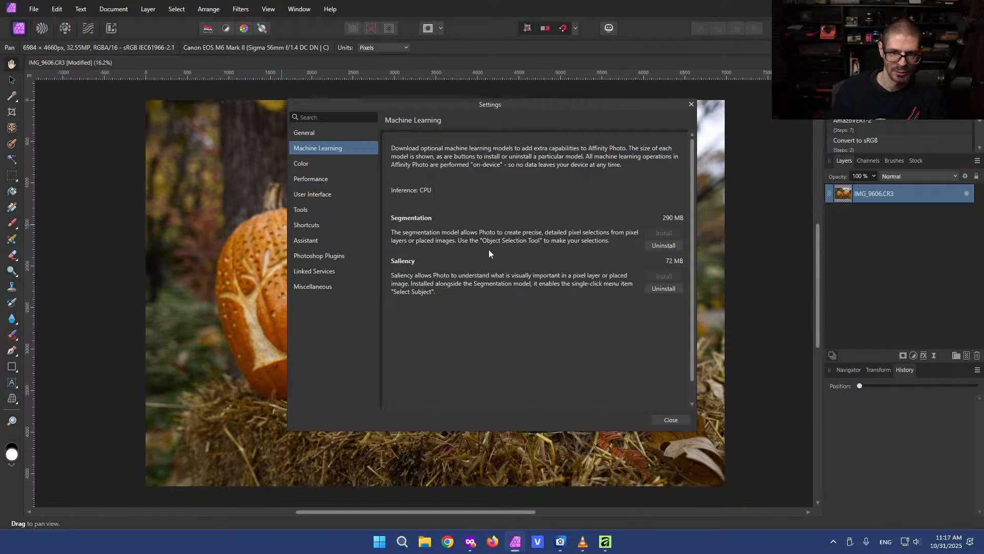
click(605, 541)
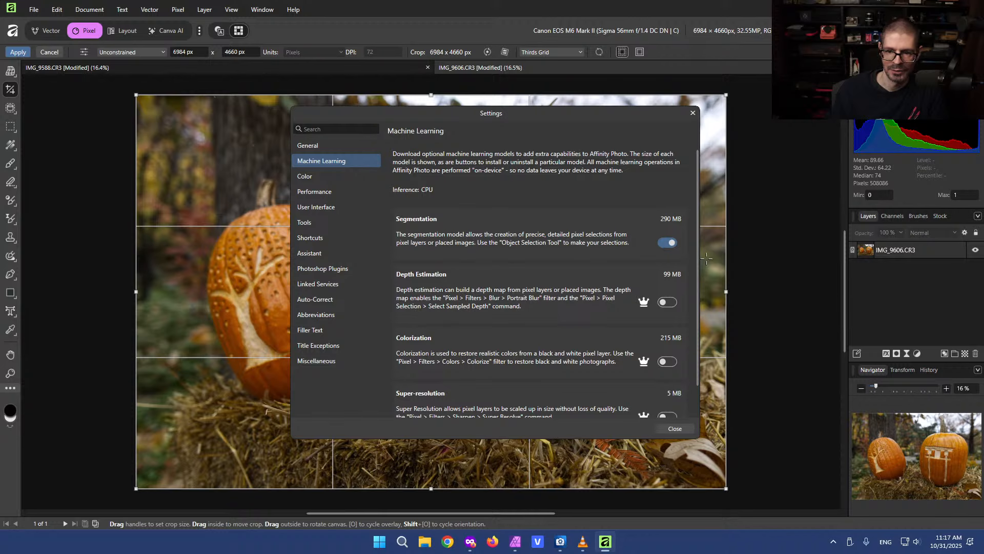
scroll(695, 301, down, 1)
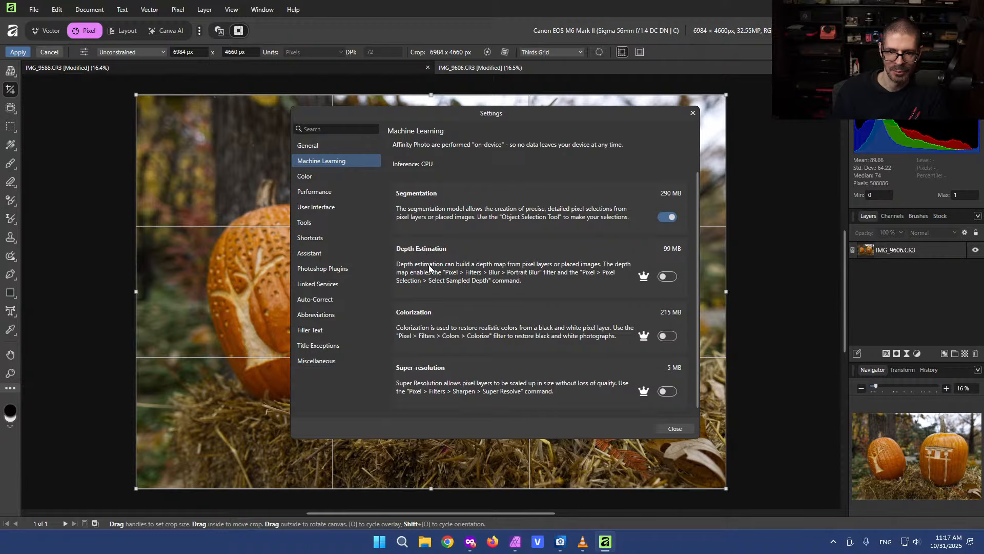
Try to enable the Depth Estimation, Colorization and Super-resolution models, dismissing the upgrade offer each time
click(667, 277)
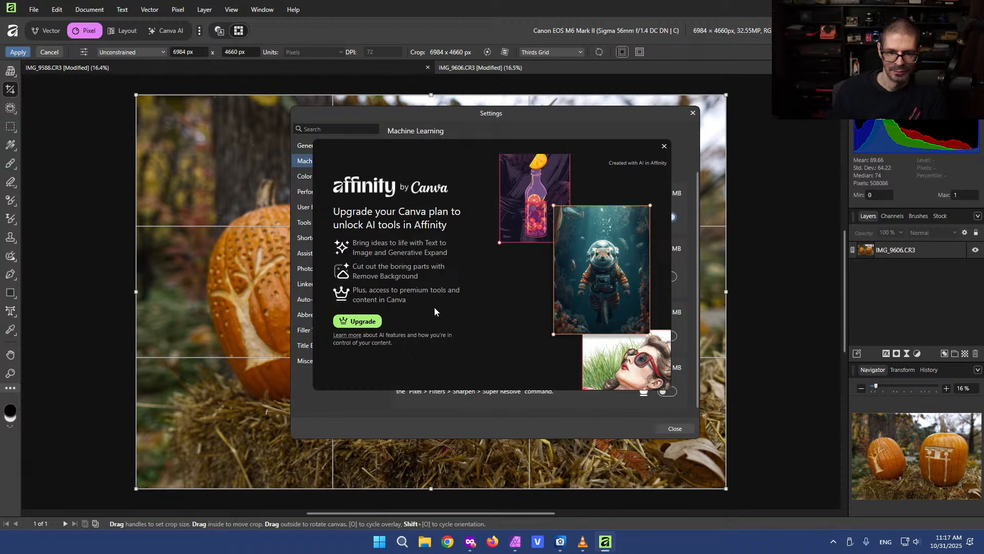
click(663, 147)
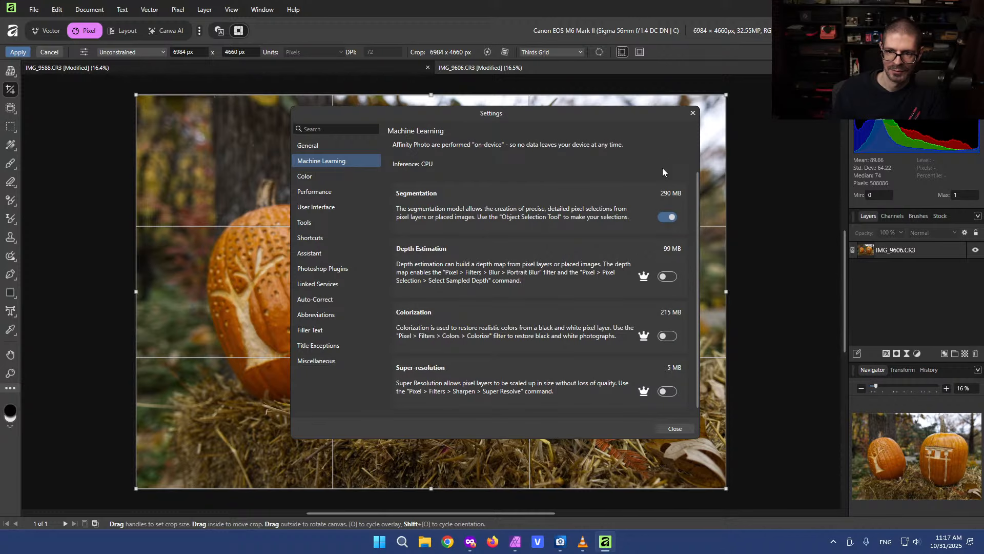
click(671, 336)
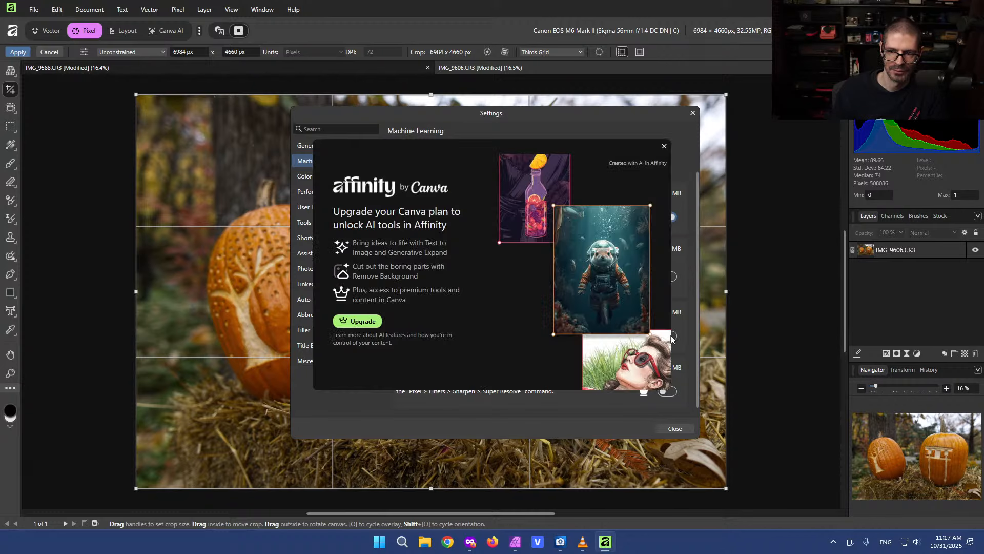
click(664, 146)
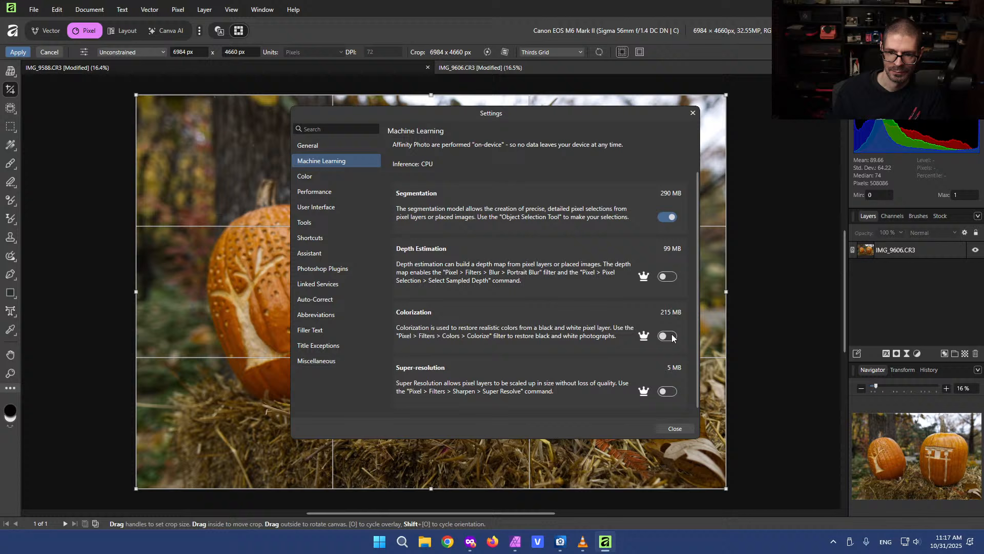
click(670, 392)
click(663, 147)
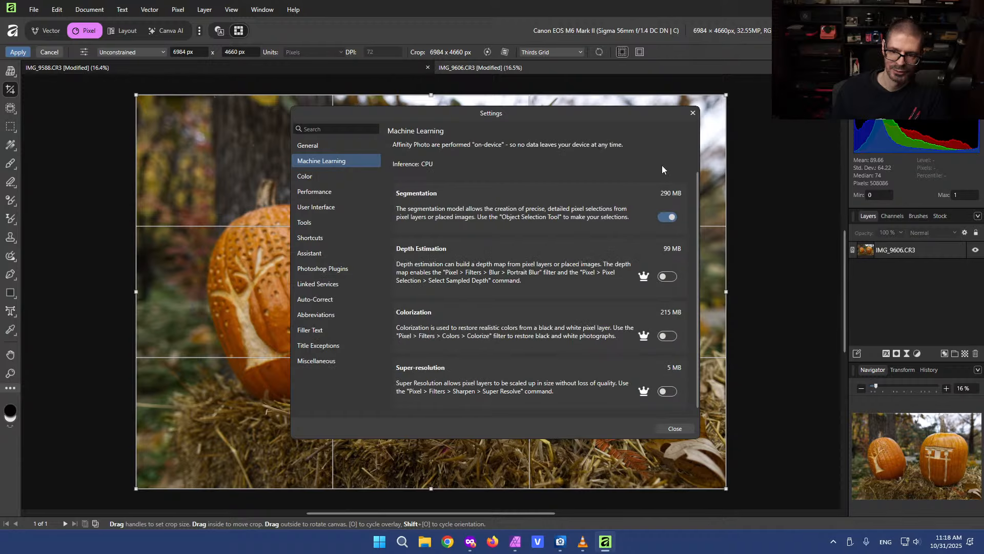
click(669, 277)
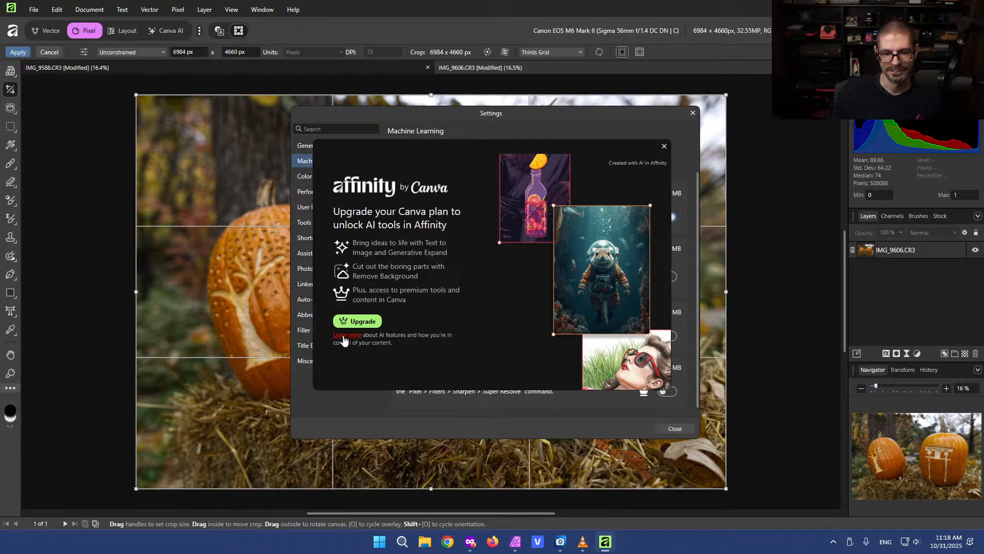
click(664, 148)
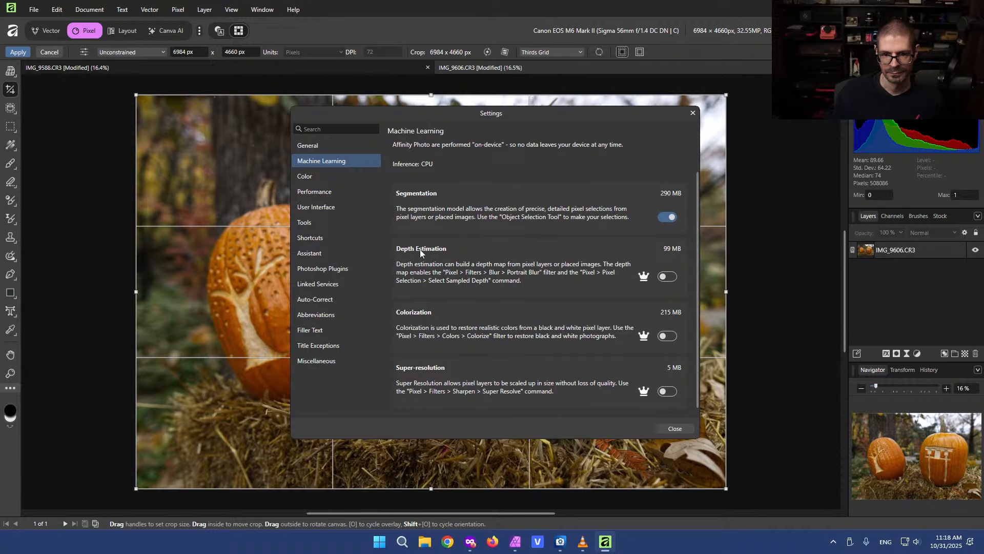
Compare the machine learning models again in Affinity Photo 2, then close the Settings dialog in the new app
scroll(420, 293, up, 1)
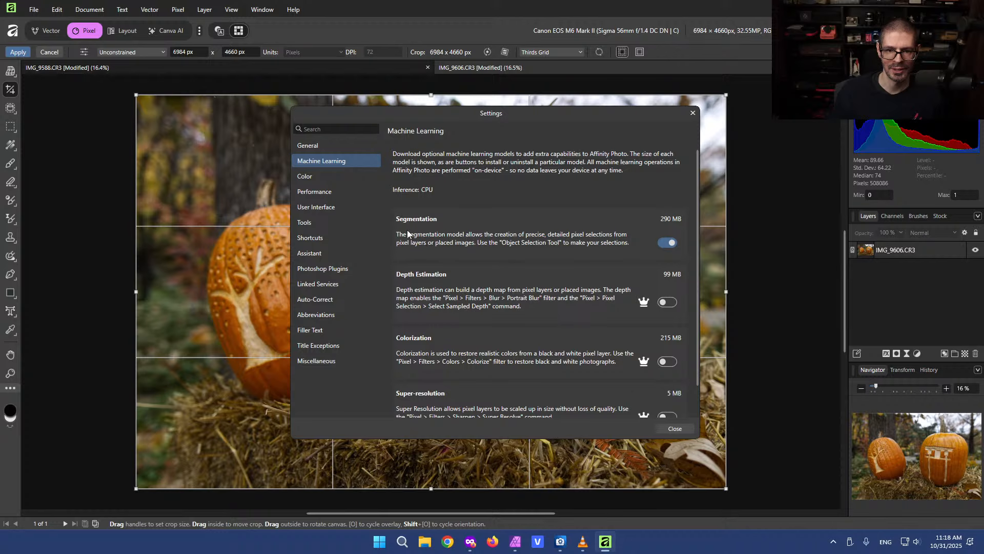
click(516, 541)
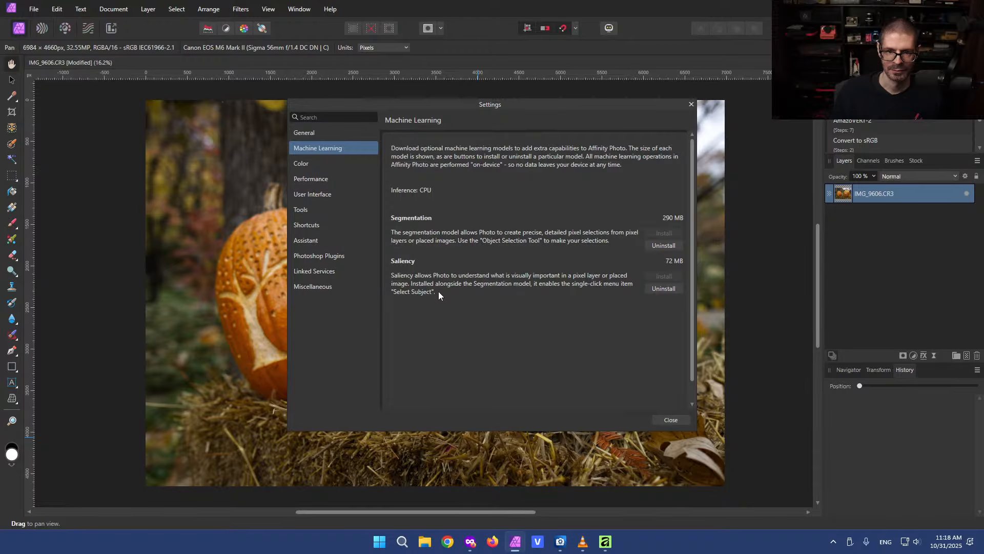
click(605, 543)
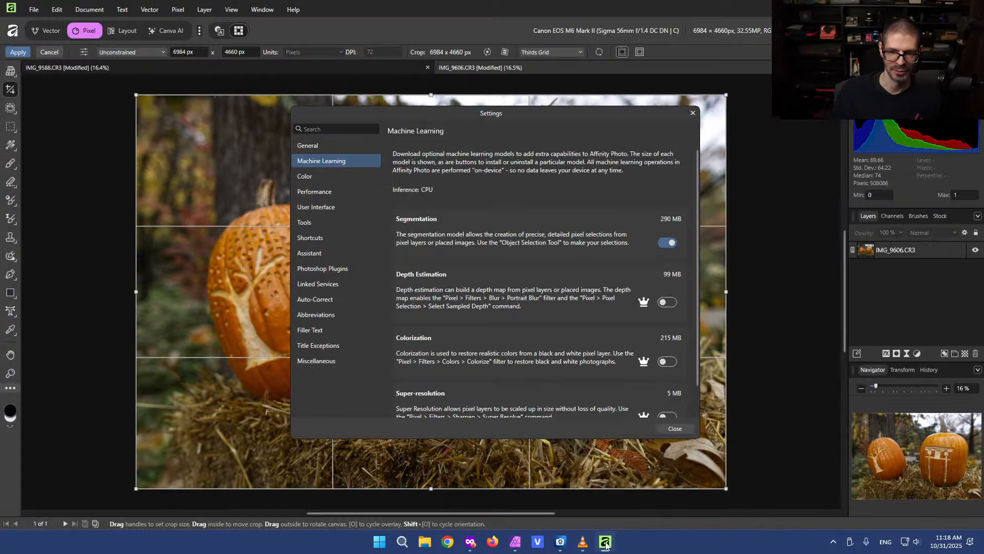
scroll(459, 307, down, 1)
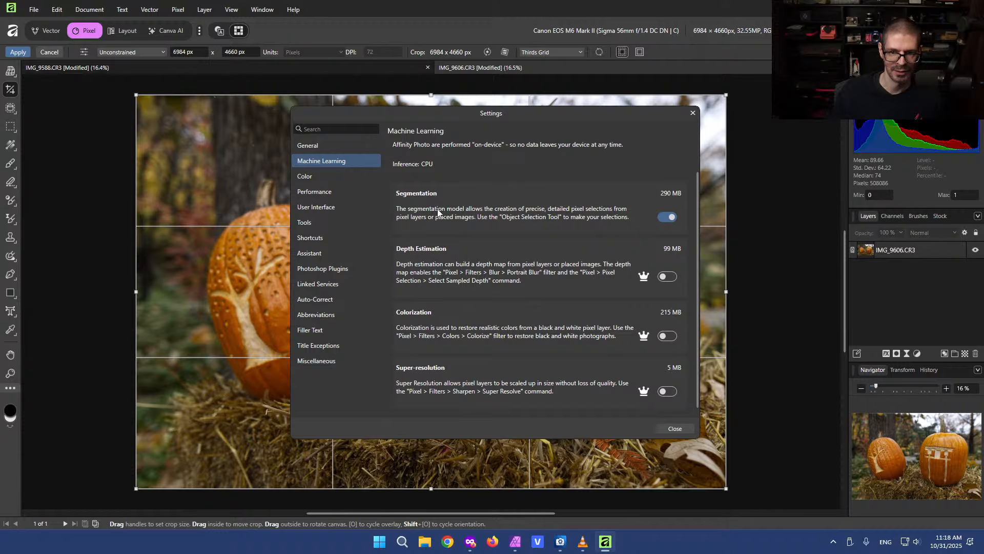
scroll(456, 210, up, 1)
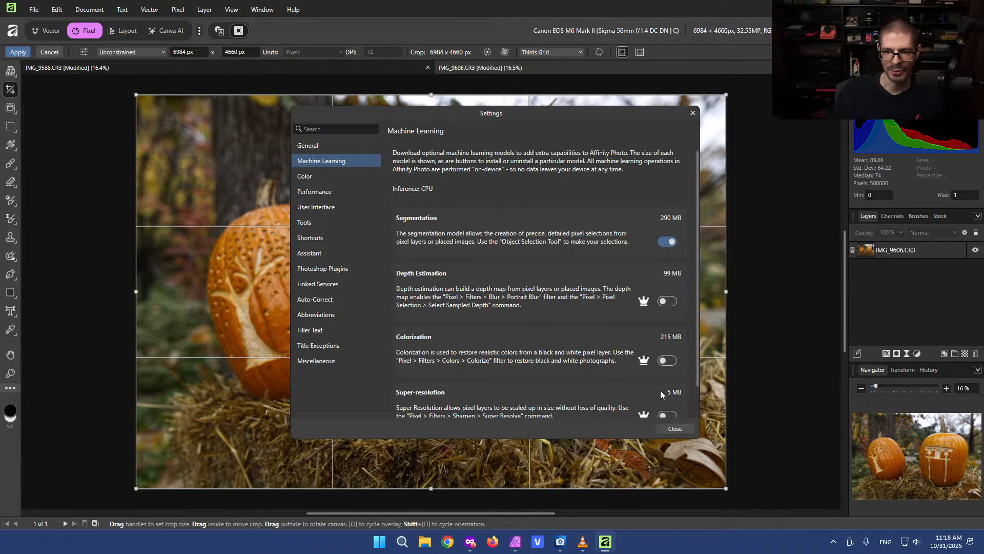
click(675, 429)
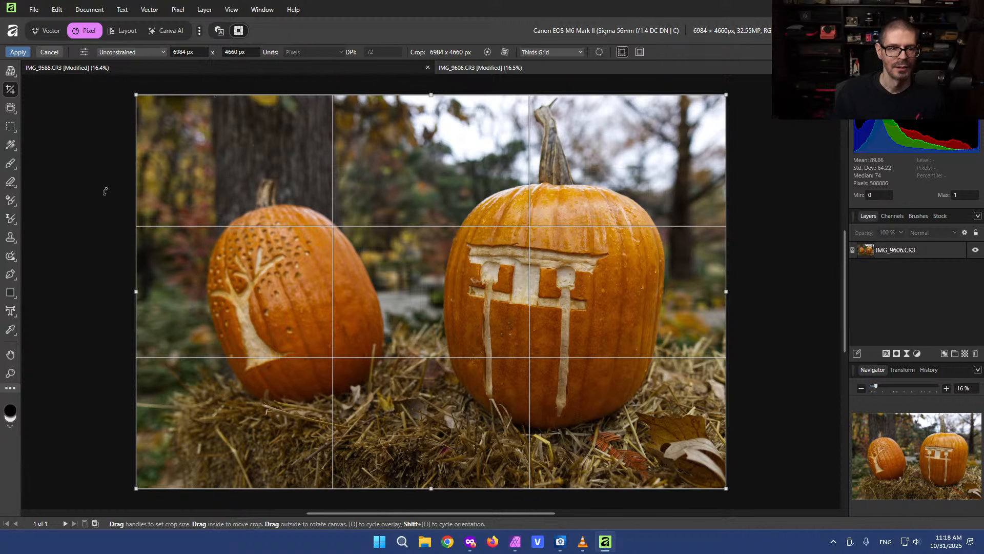
Select the left pumpkin, including its stem, with the Object Selection tool in the new Affinity app
click(11, 110)
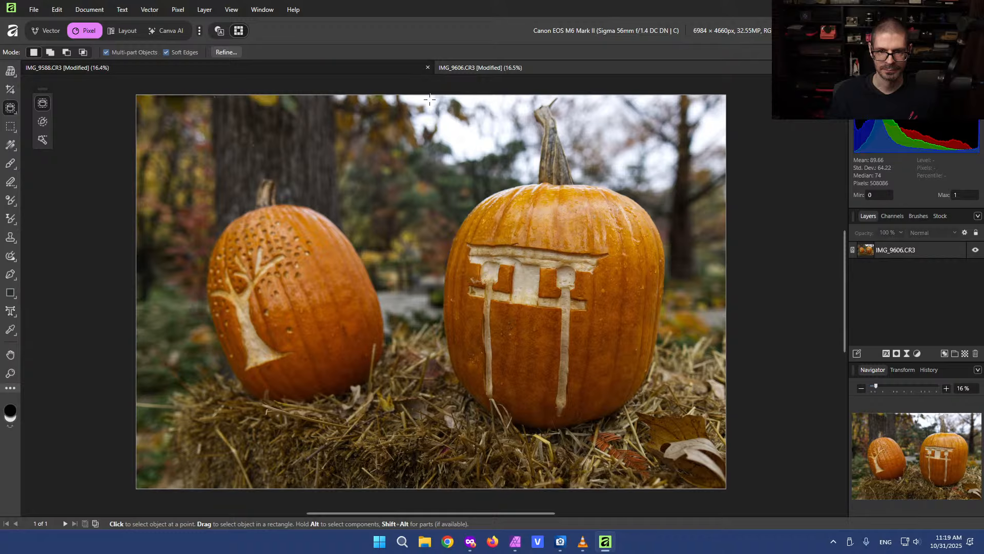
drag(430, 99, 668, 437)
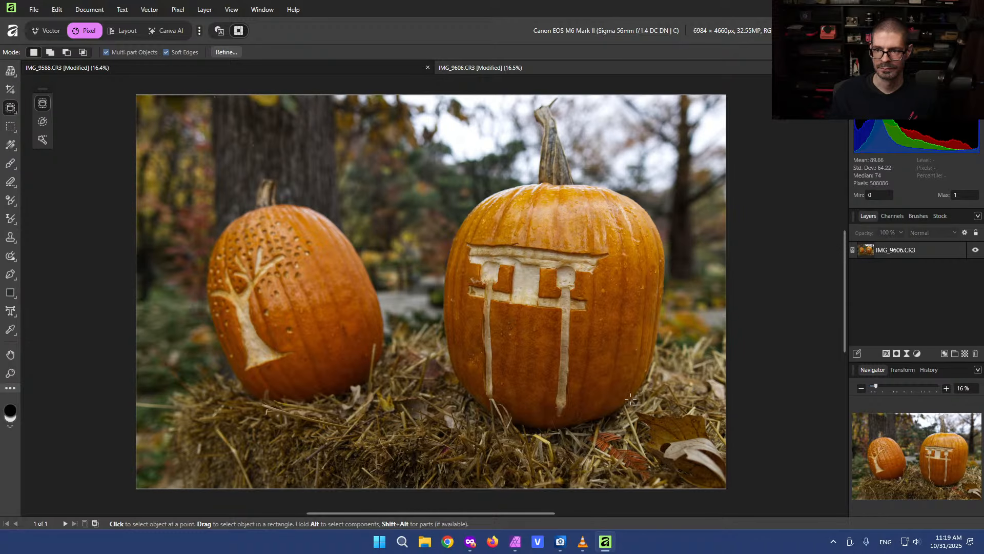
click(928, 254)
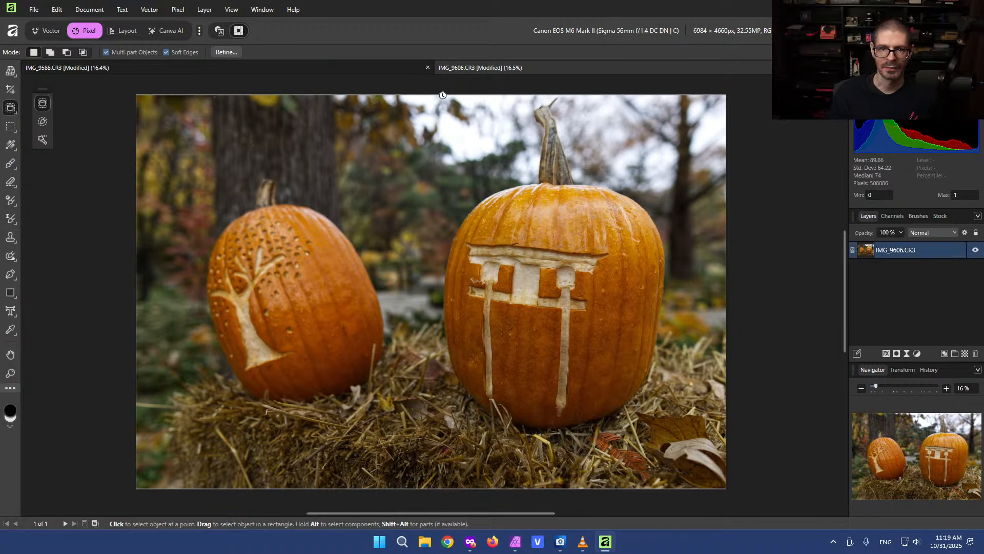
click(513, 225)
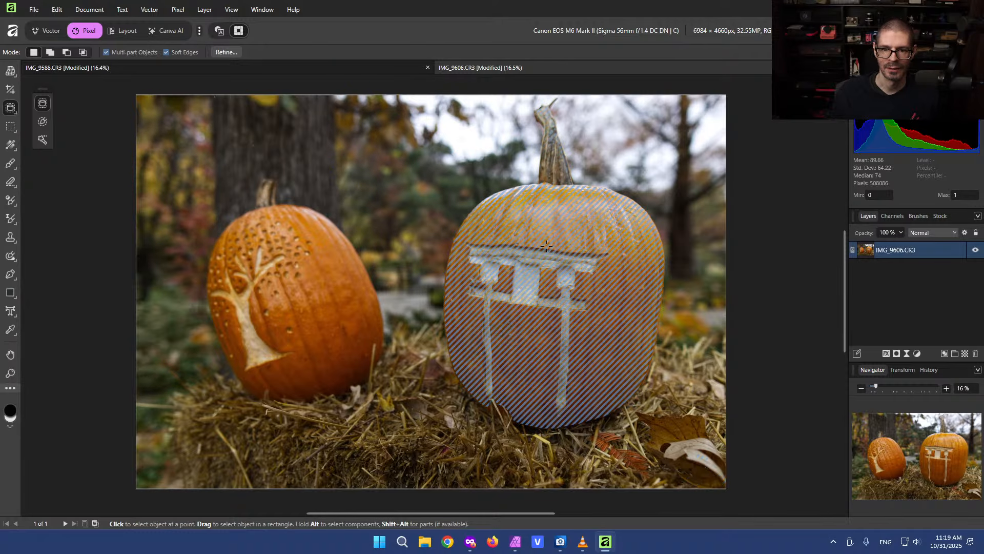
click(272, 263)
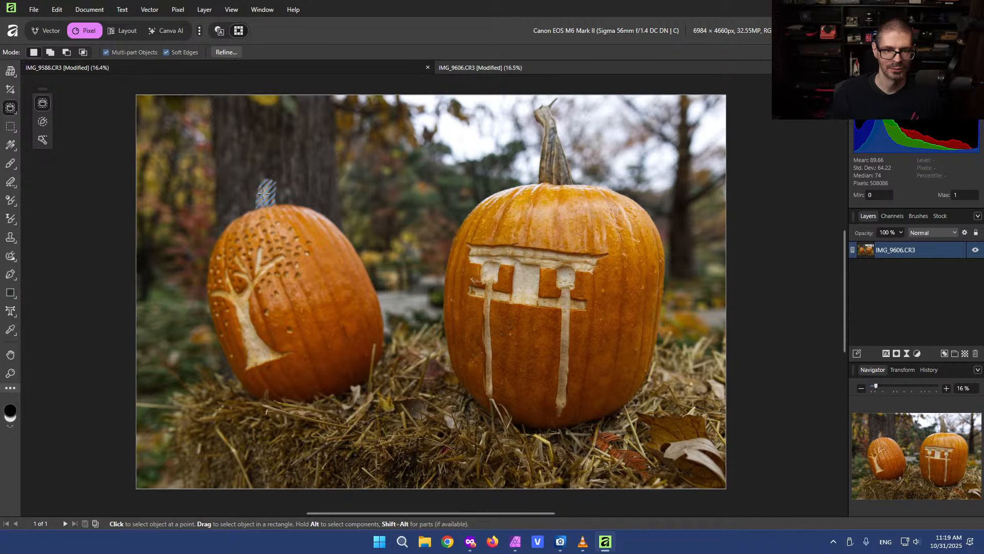
click(272, 239)
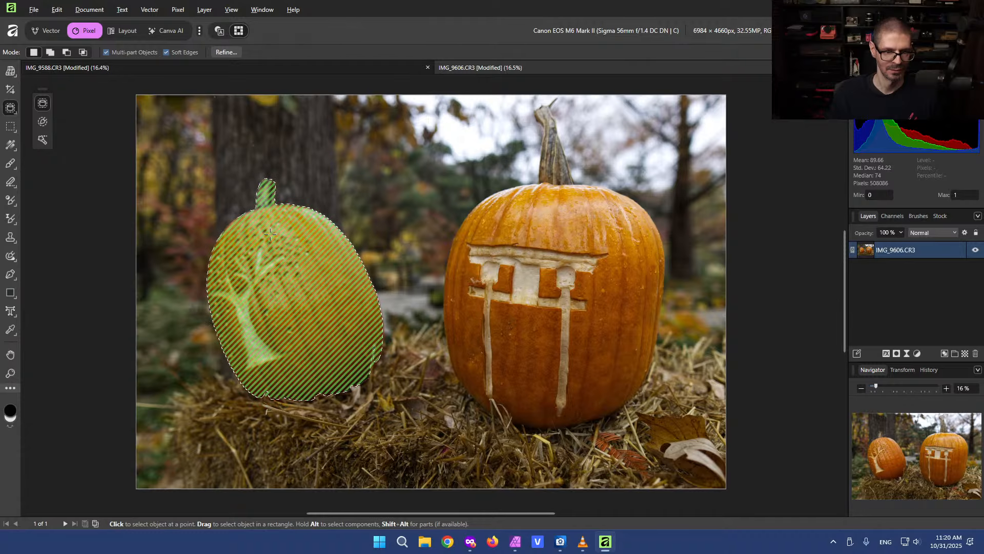
click(265, 196)
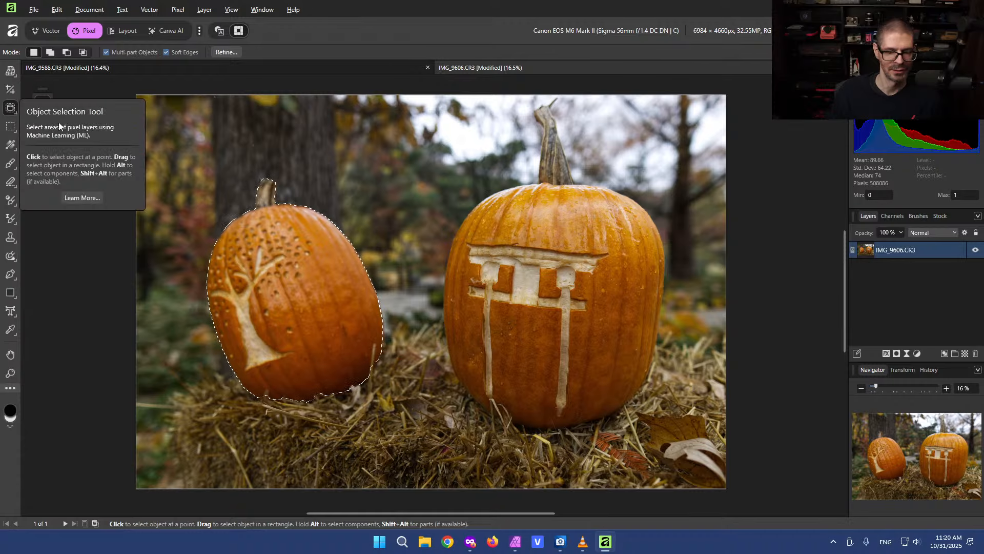
Switch to Affinity Photo 2, close Settings, and select the left pumpkin with the Object Selection Tool
click(516, 542)
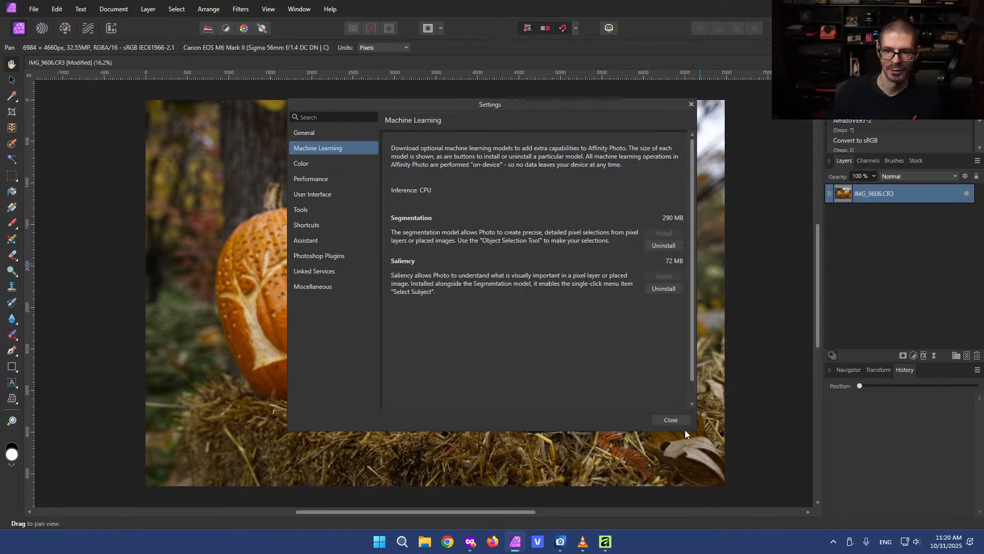
click(671, 420)
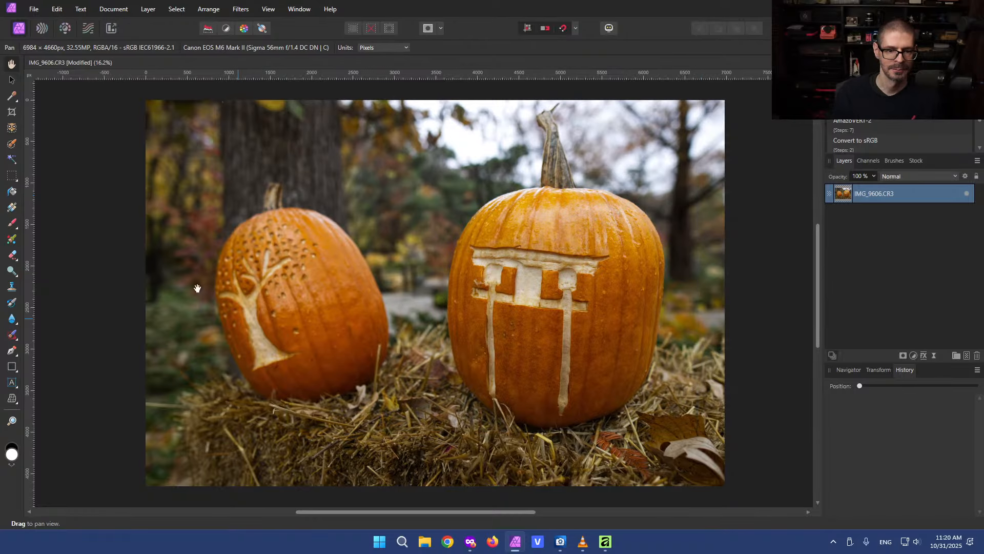
click(10, 128)
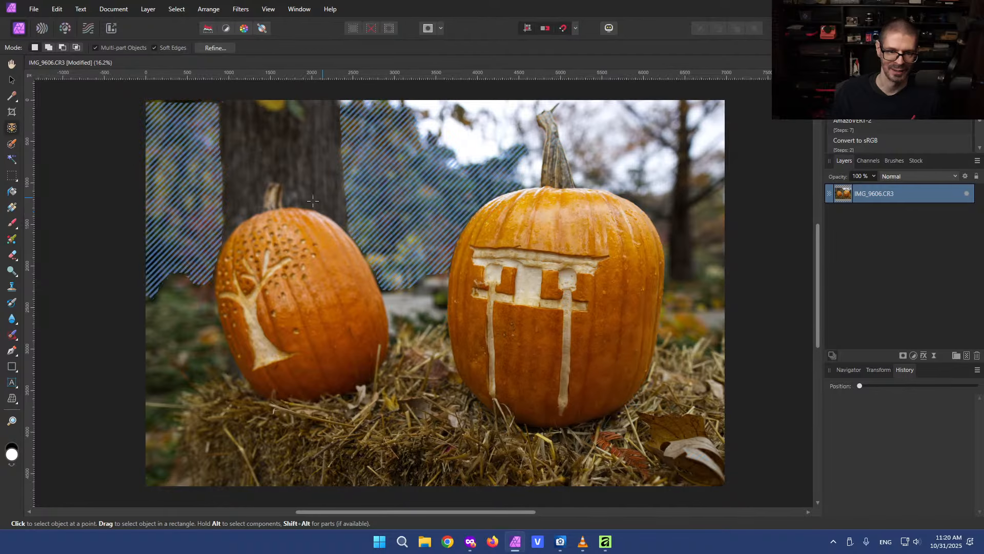
click(286, 223)
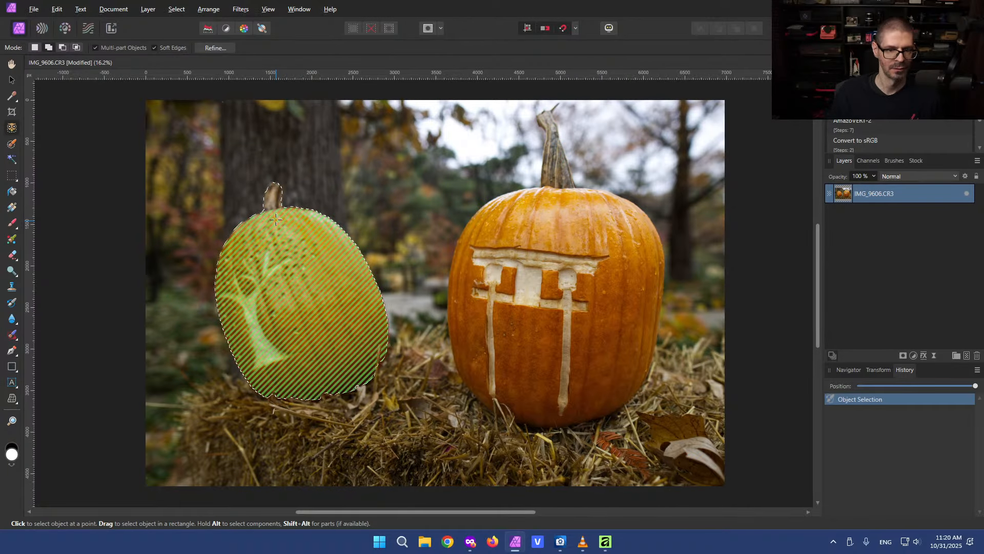
shift+click(273, 196)
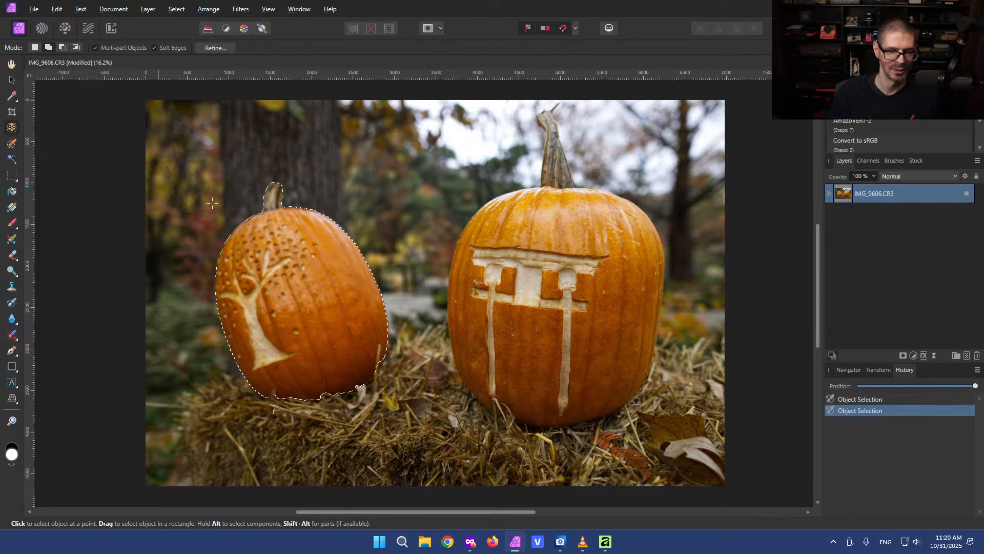
Refine the left pumpkin's selection around its stem with repeated Object Selection clicks
click(271, 205)
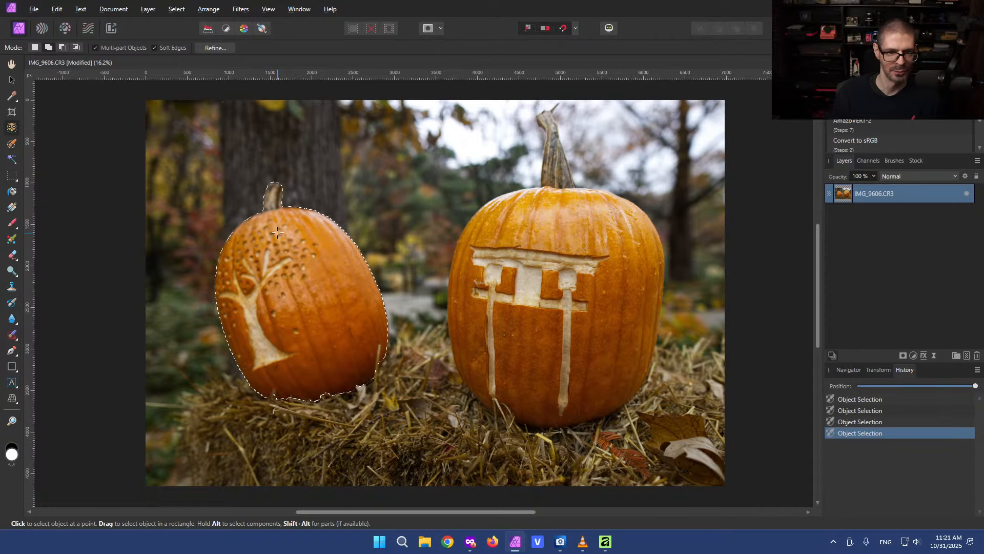
click(275, 205)
click(270, 202)
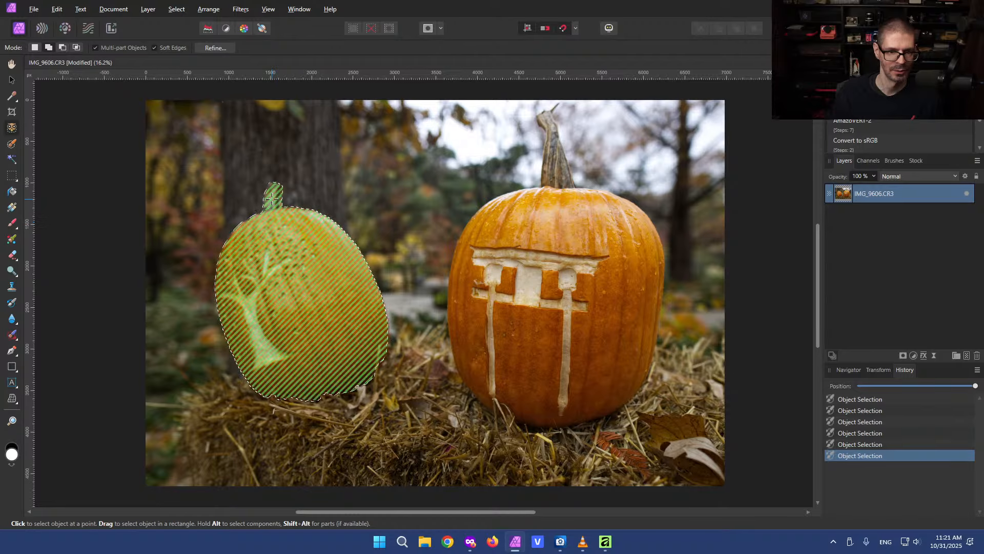
click(271, 203)
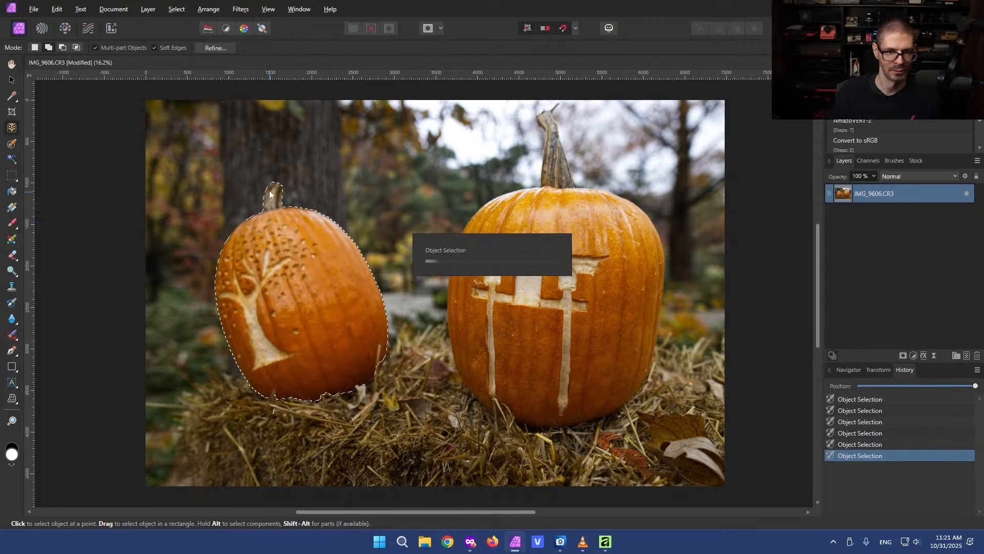
click(279, 230)
click(280, 226)
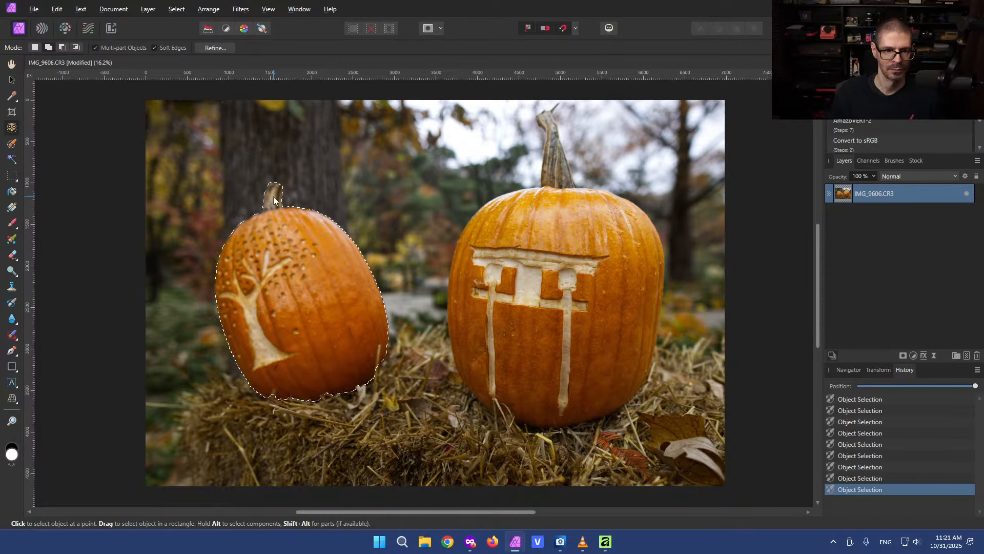
click(283, 215)
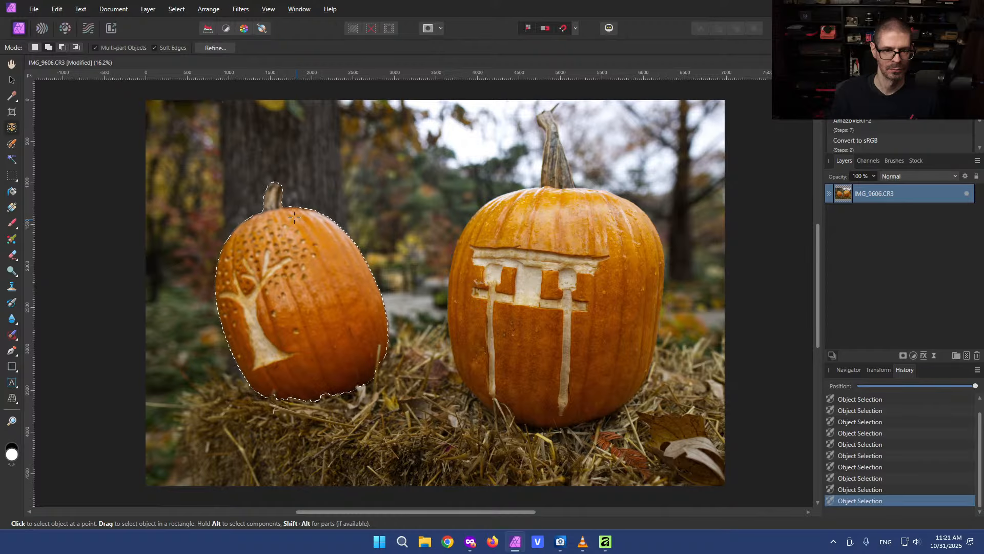
click(292, 217)
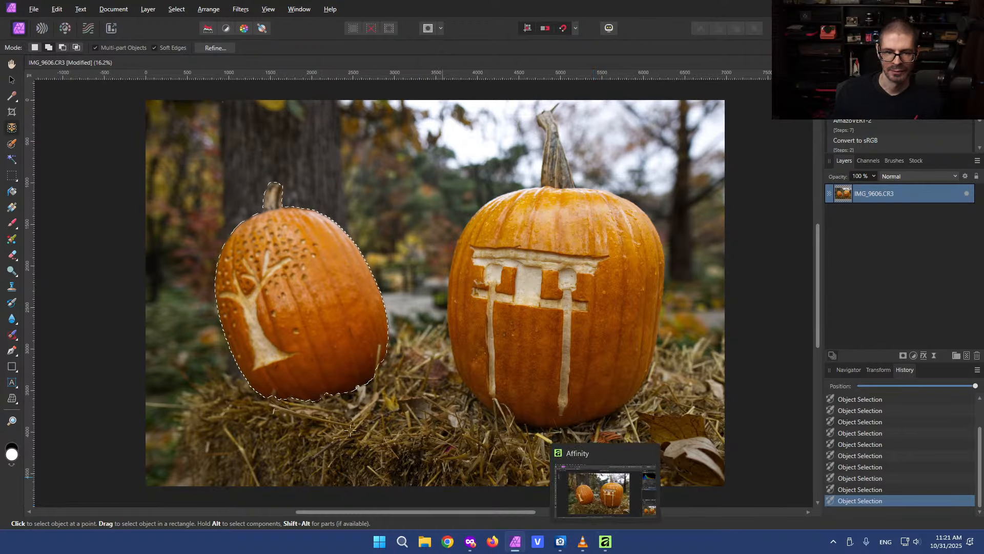
Switch to the new Affinity app and browse its crop, brush and fill tools looking for an inpainting tool
click(12, 79)
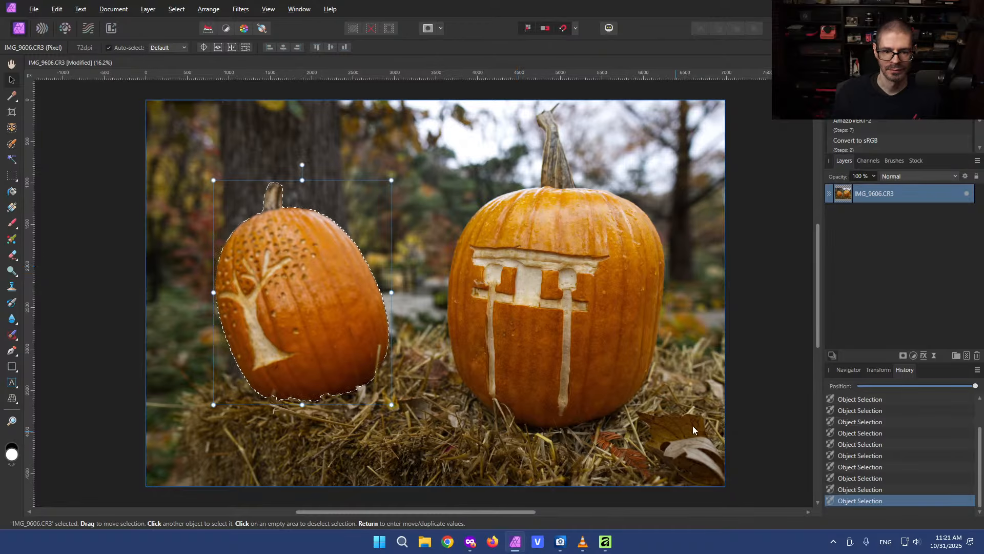
click(605, 541)
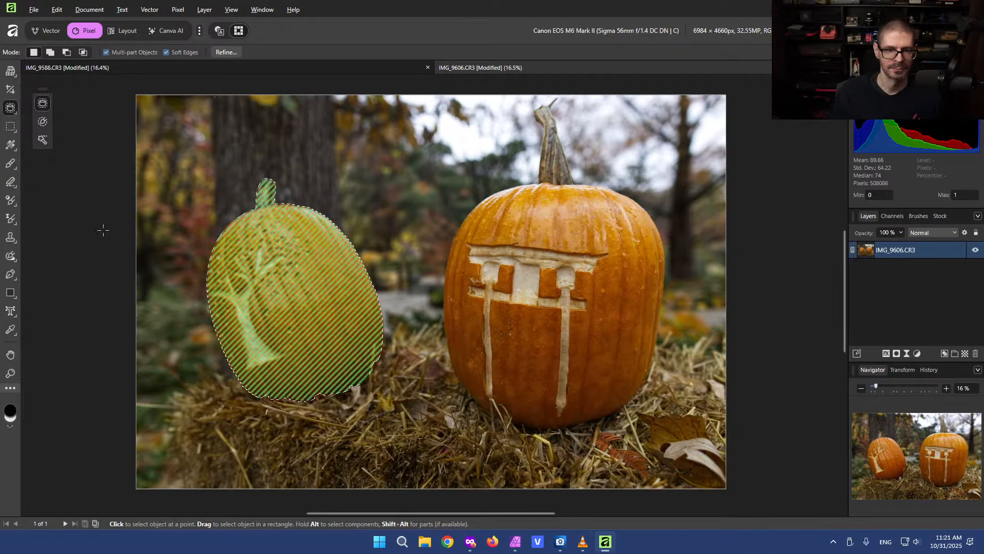
click(278, 281)
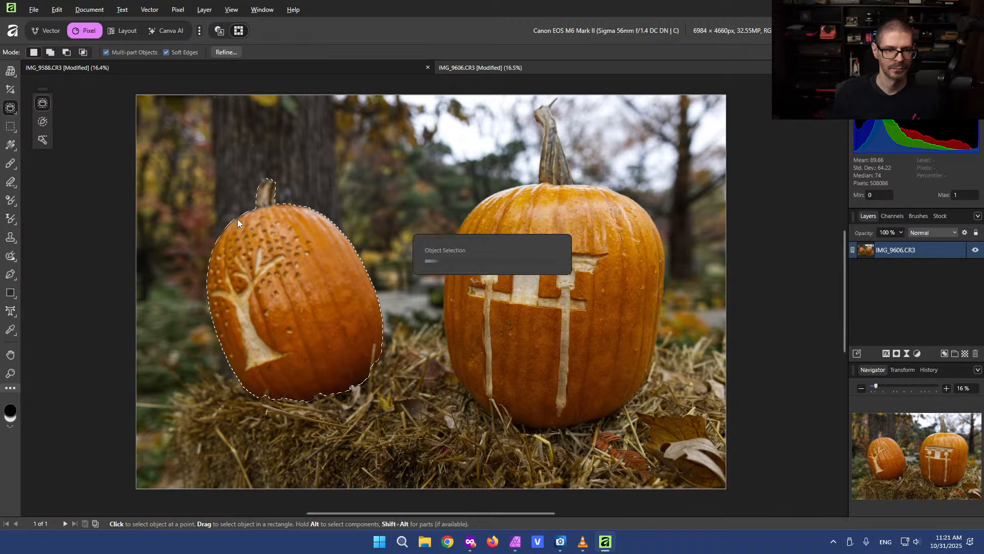
click(10, 91)
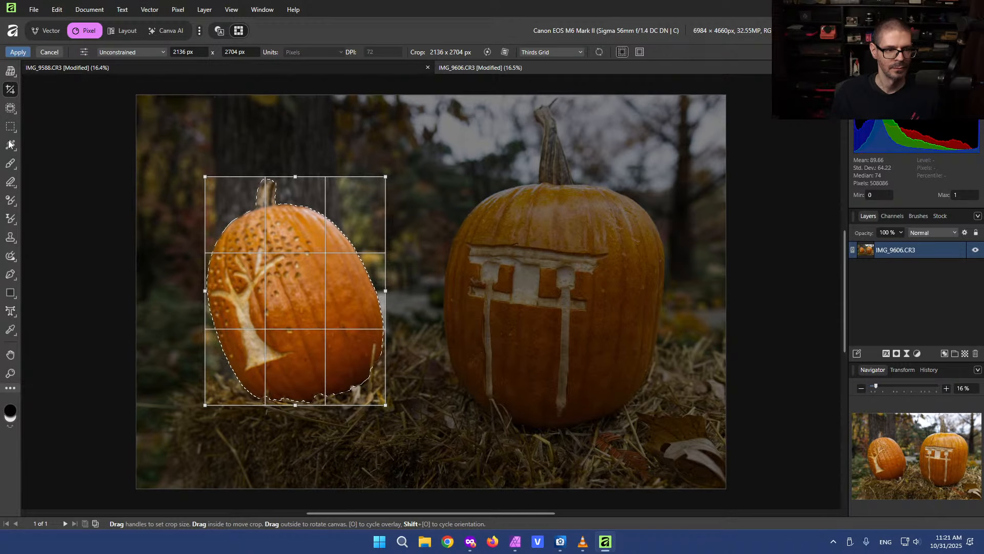
click(11, 163)
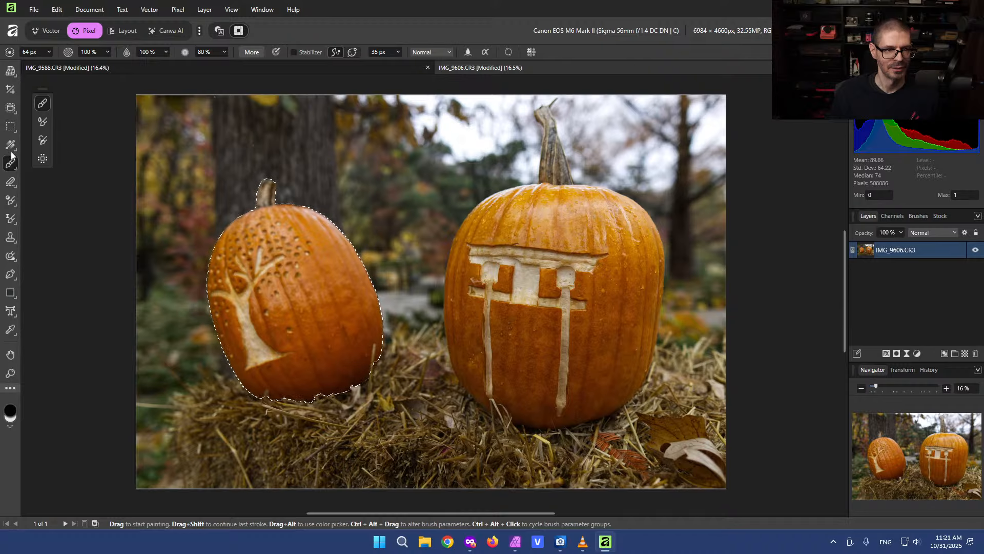
click(9, 146)
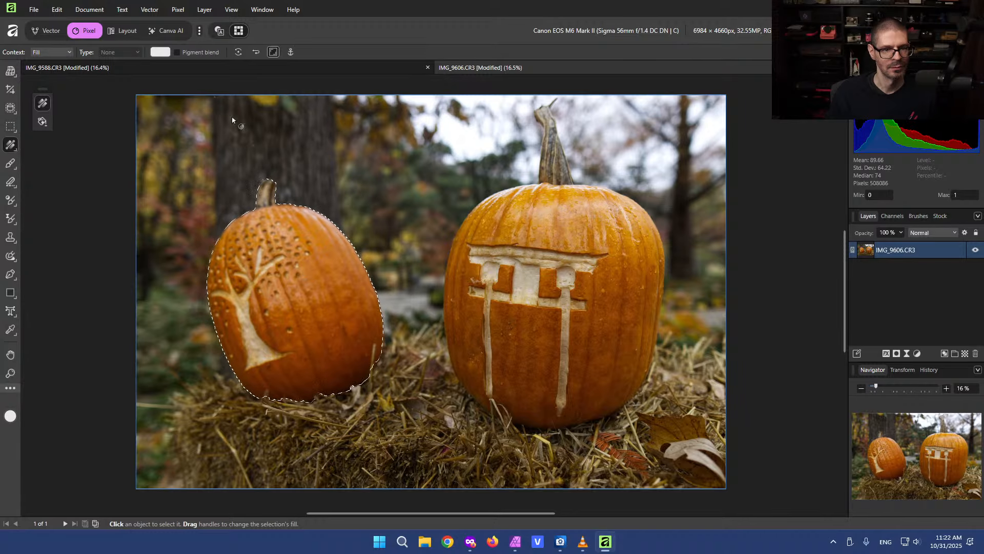
click(160, 52)
drag(147, 133, 107, 155)
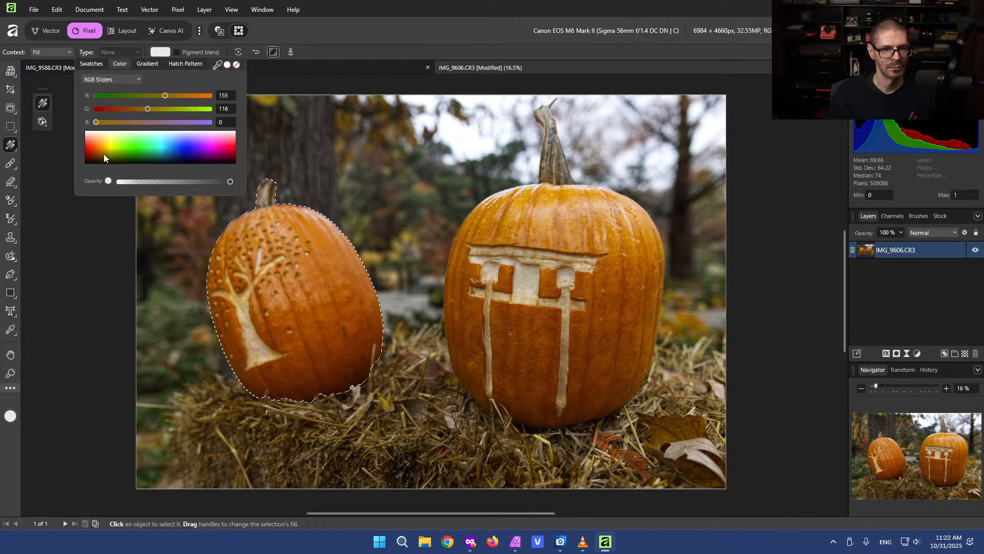
click(330, 2)
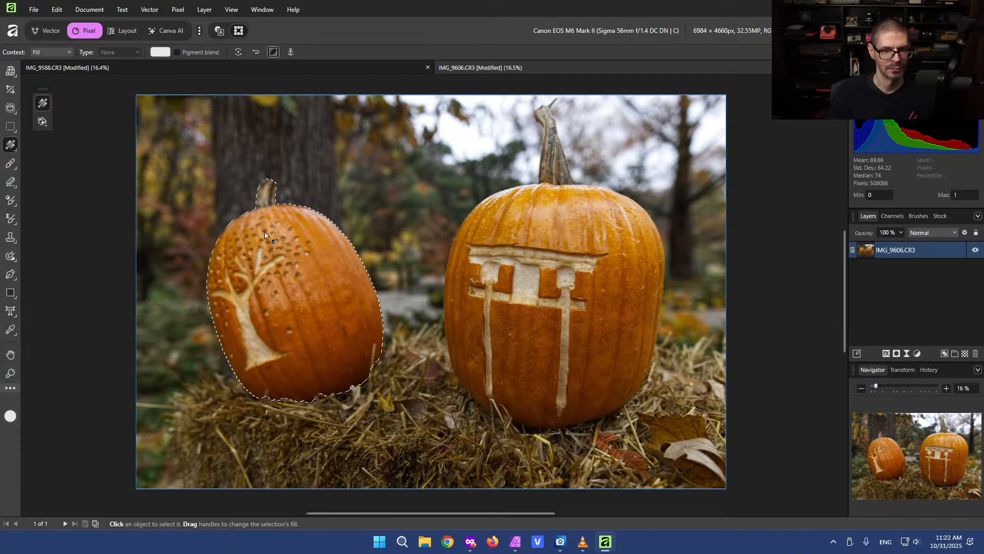
Examine the canvas context menu and brush tool for an inpainting command on the selected pumpkin
right_click(303, 306)
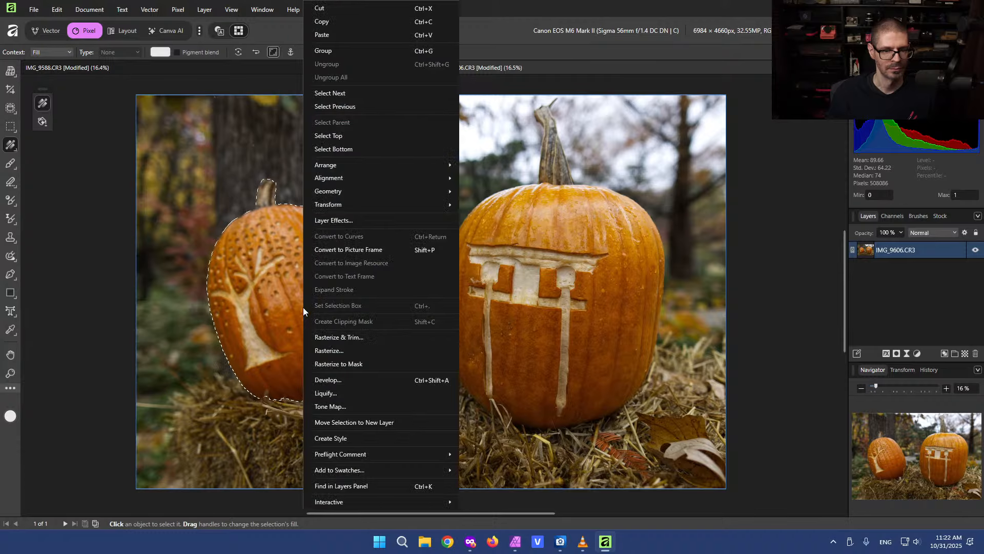
click(95, 159)
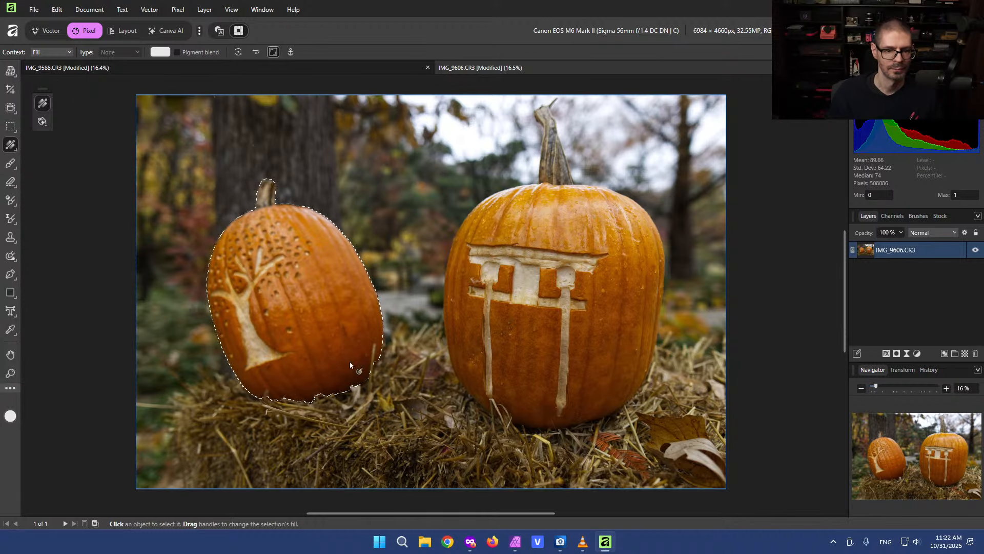
click(292, 291)
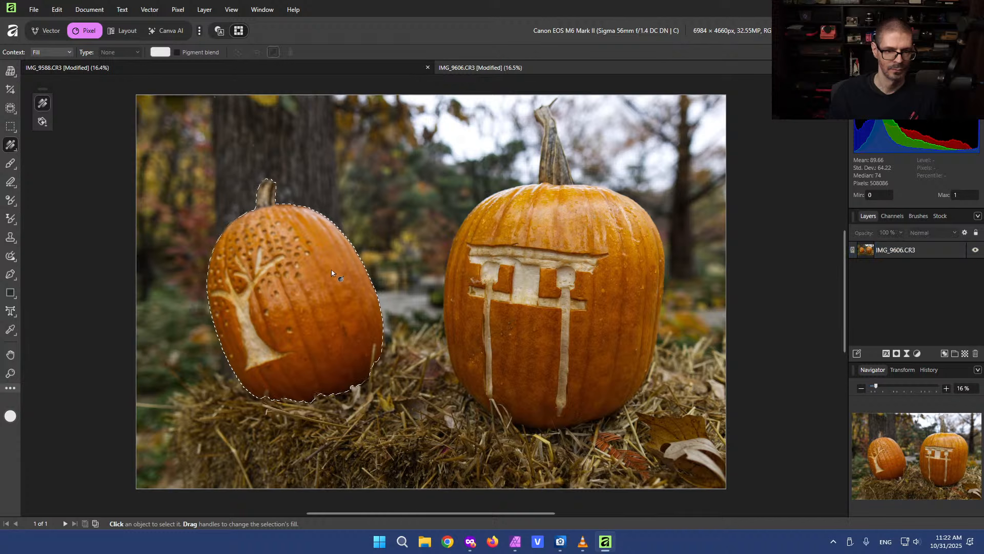
click(11, 163)
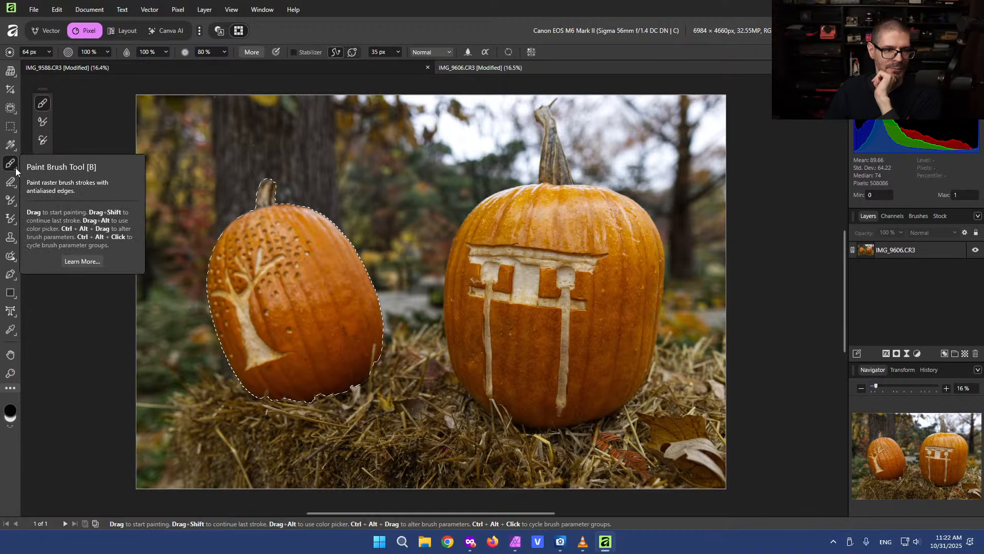
Switch to Affinity Photo 2 and browse its brush, erase and crop tool groups for an inpainting tool
click(515, 542)
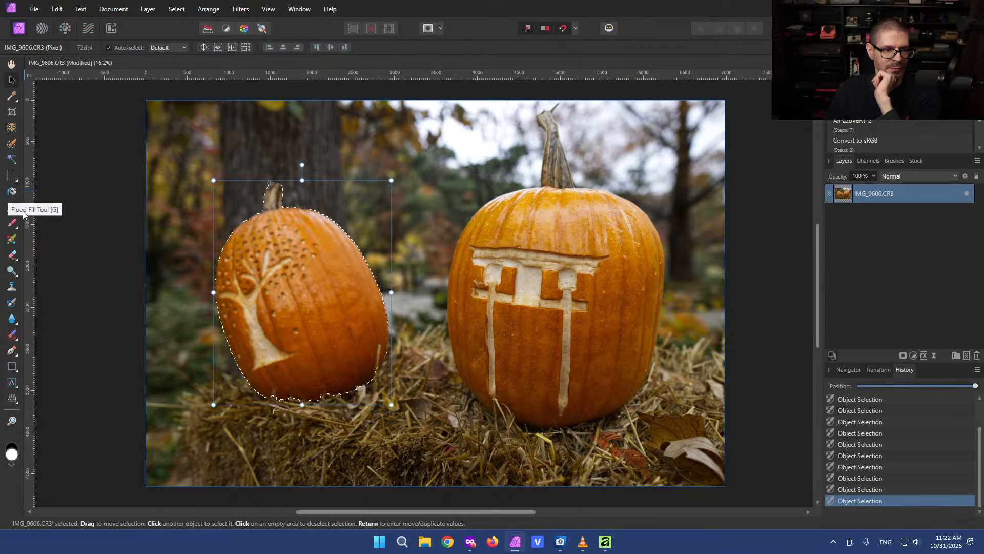
click(14, 223)
click(14, 227)
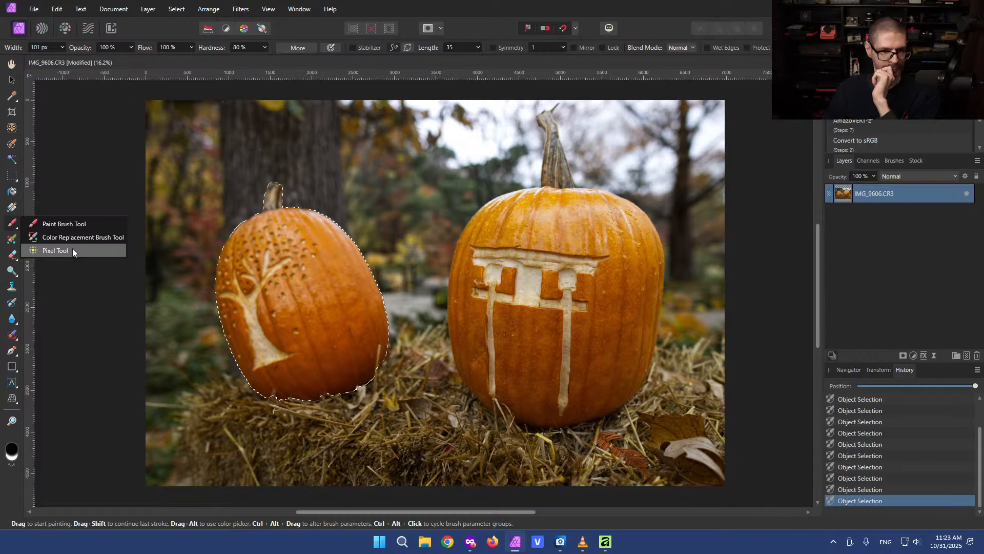
click(26, 273)
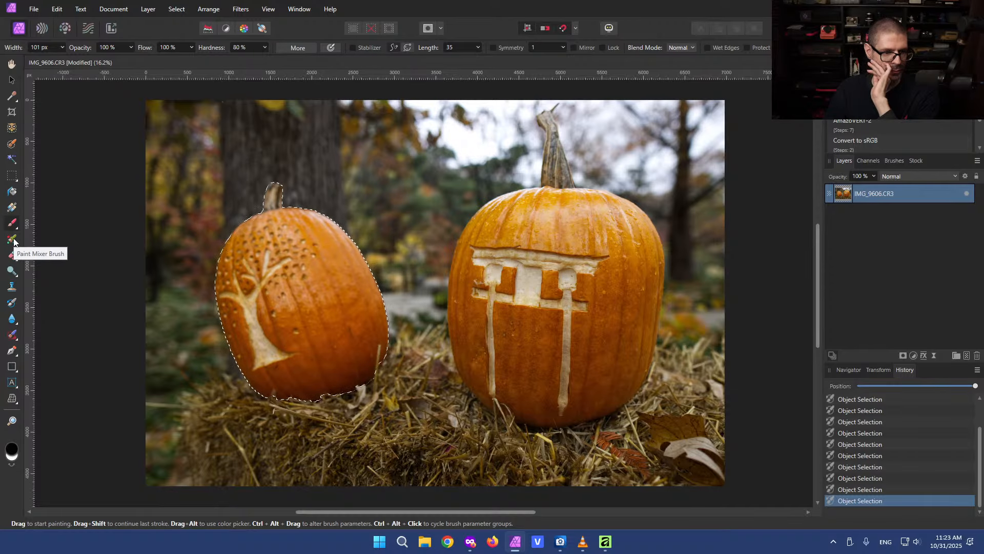
click(13, 255)
click(13, 254)
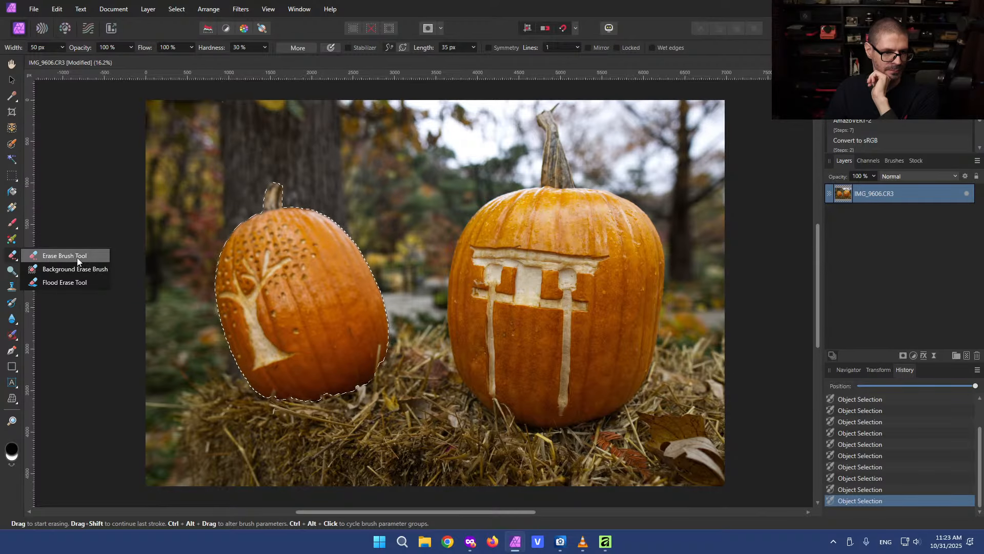
click(11, 112)
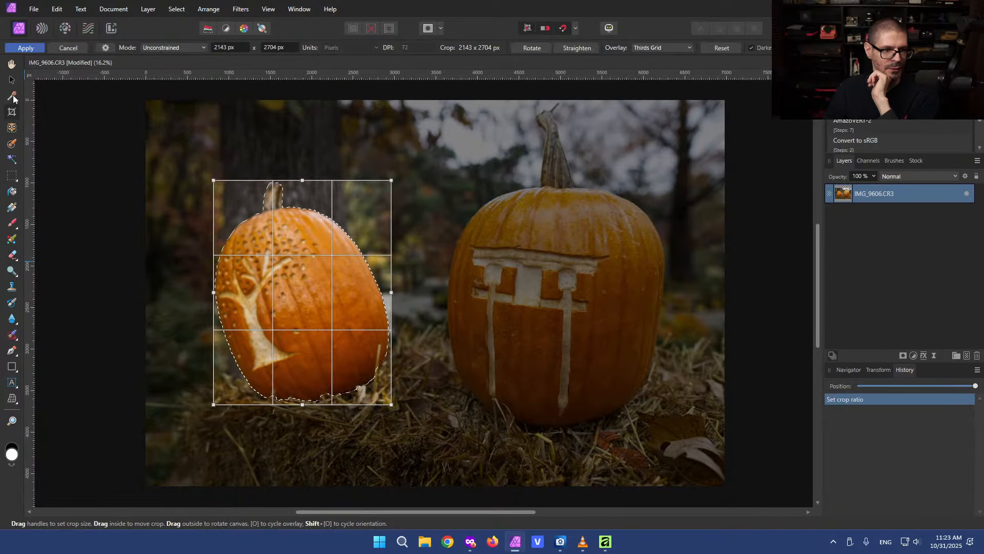
Deselect the left pumpkin in Affinity Photo 2 and in the new Affinity app
click(11, 177)
key(ctrl+d)
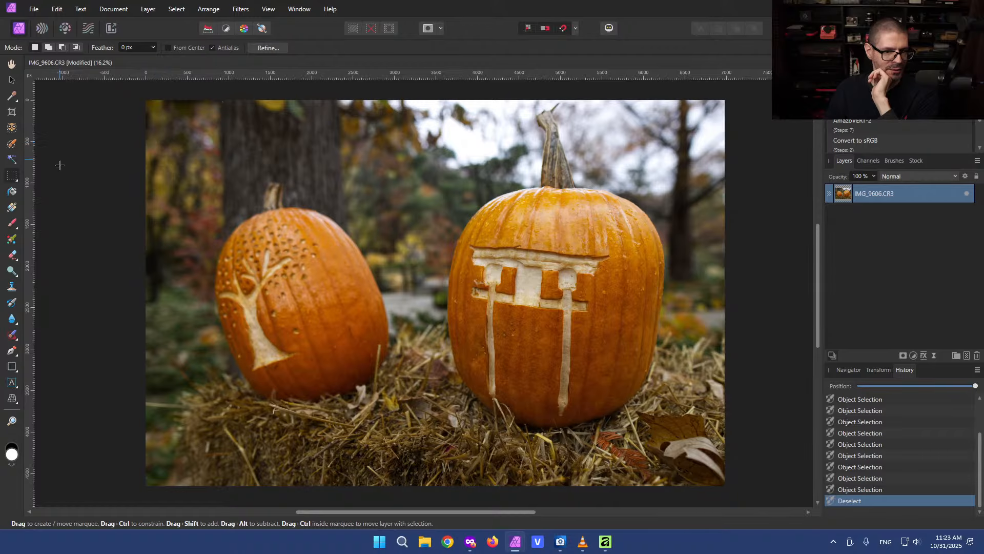
click(606, 542)
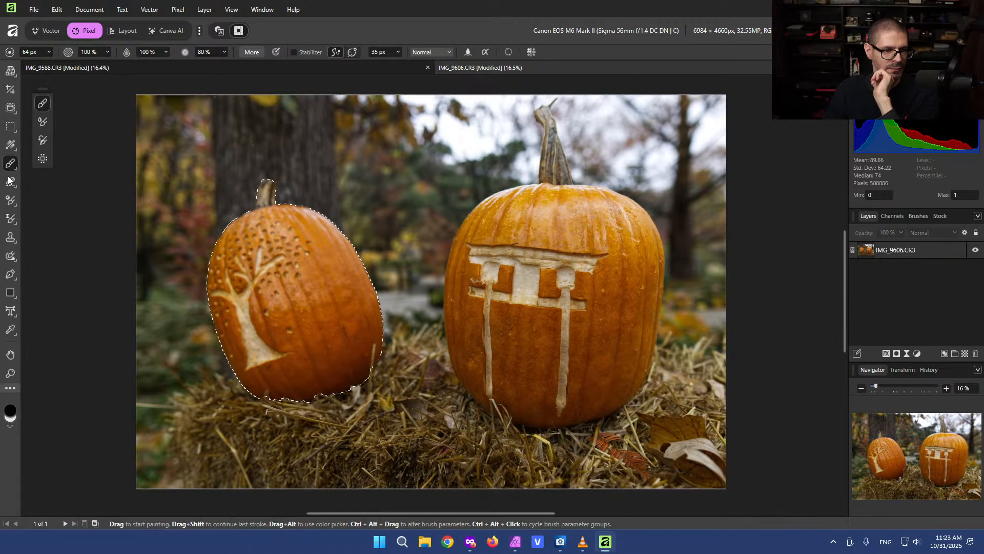
key(m)
key(ctrl+d)
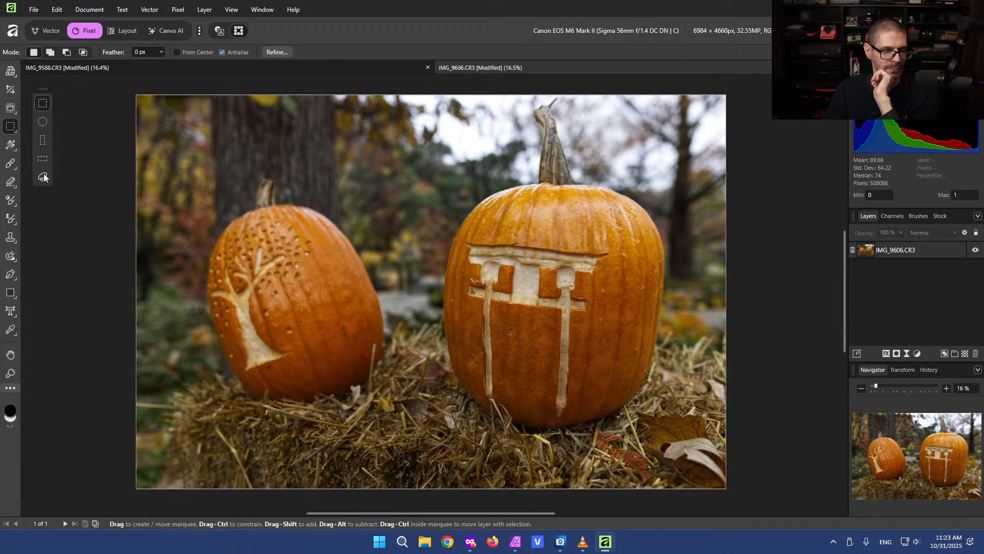
Browse the new Affinity app's brush and retouch tool groups to locate the Inpainting Brush Tool
click(11, 202)
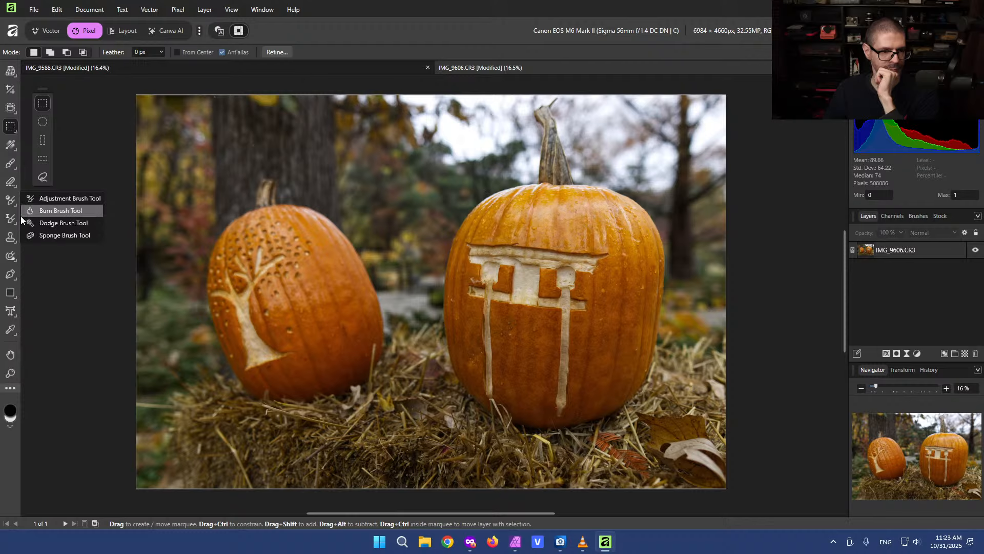
click(11, 219)
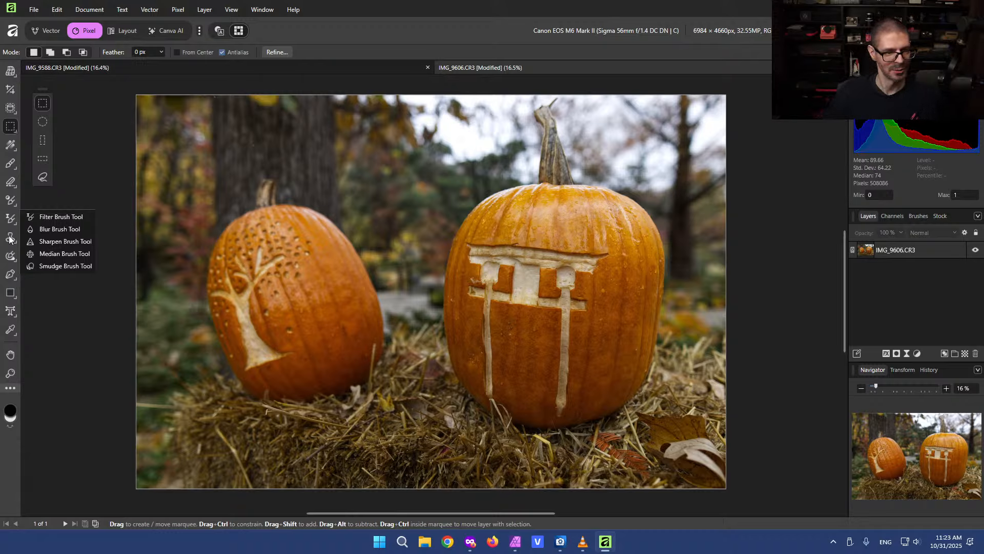
mouse_move(9, 241)
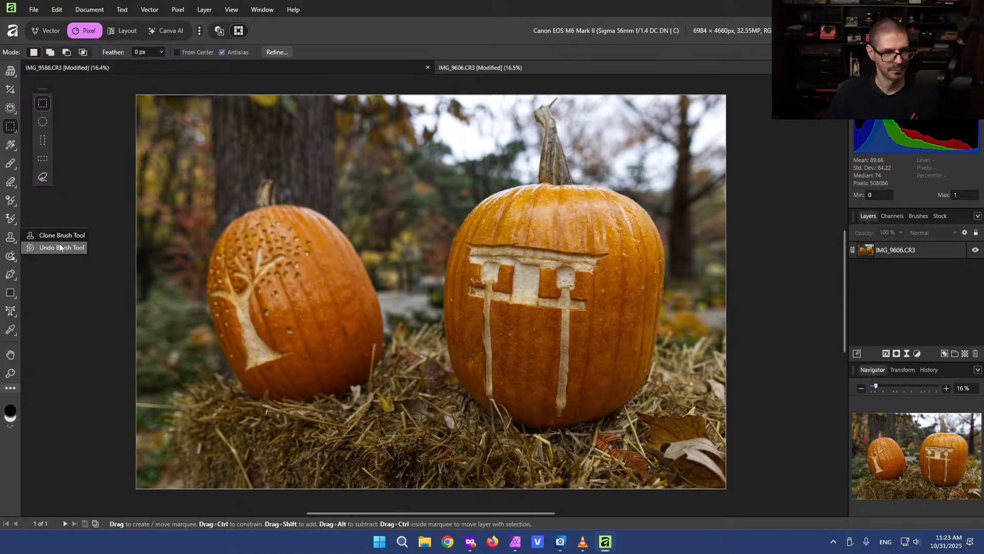
click(40, 238)
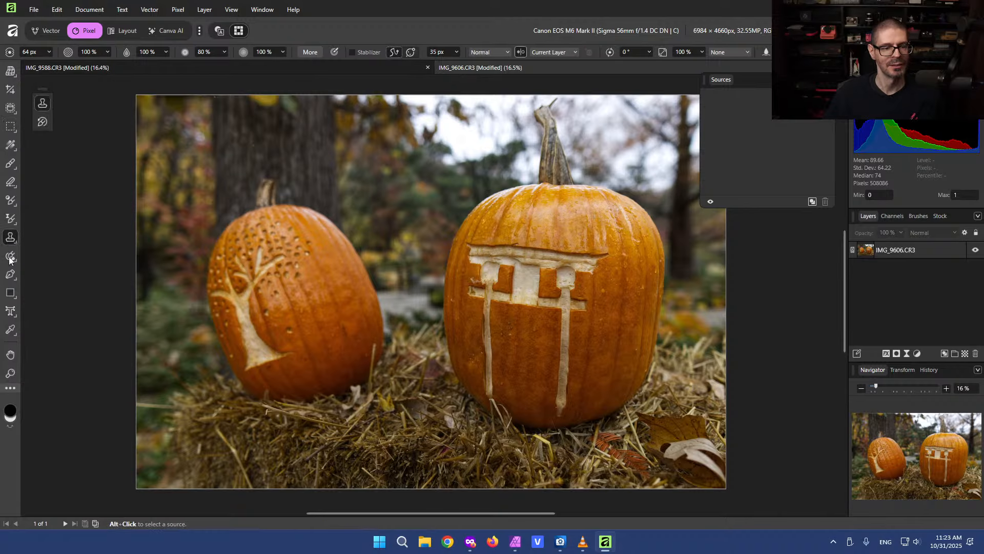
mouse_move(11, 259)
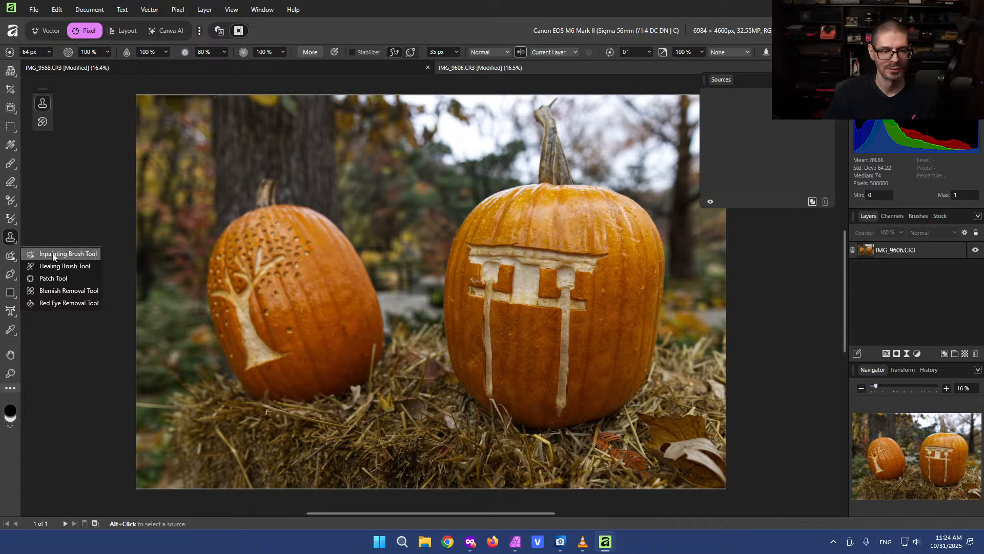
click(71, 258)
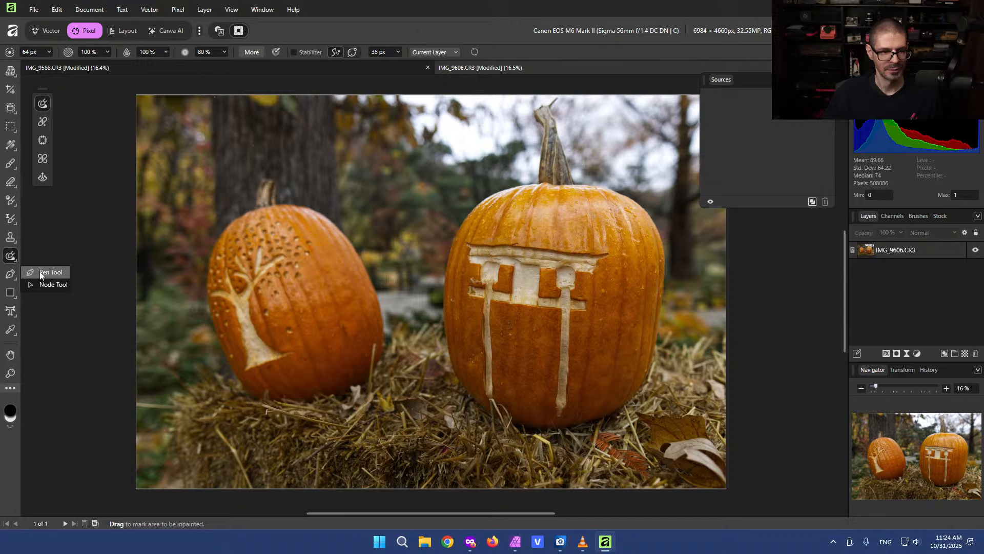
click(10, 293)
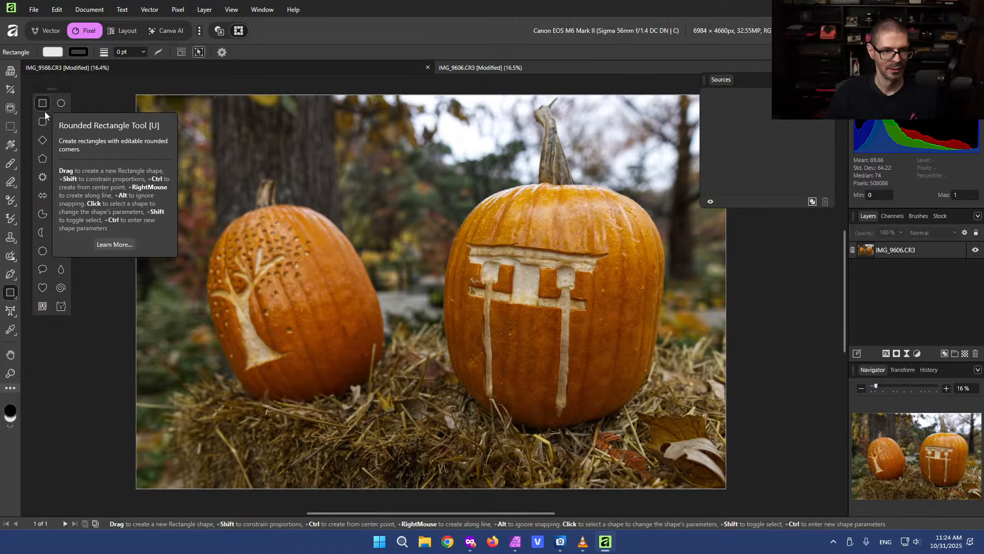
Compare the shape tool list in Affinity Photo 2 with the new Affinity app's
click(515, 542)
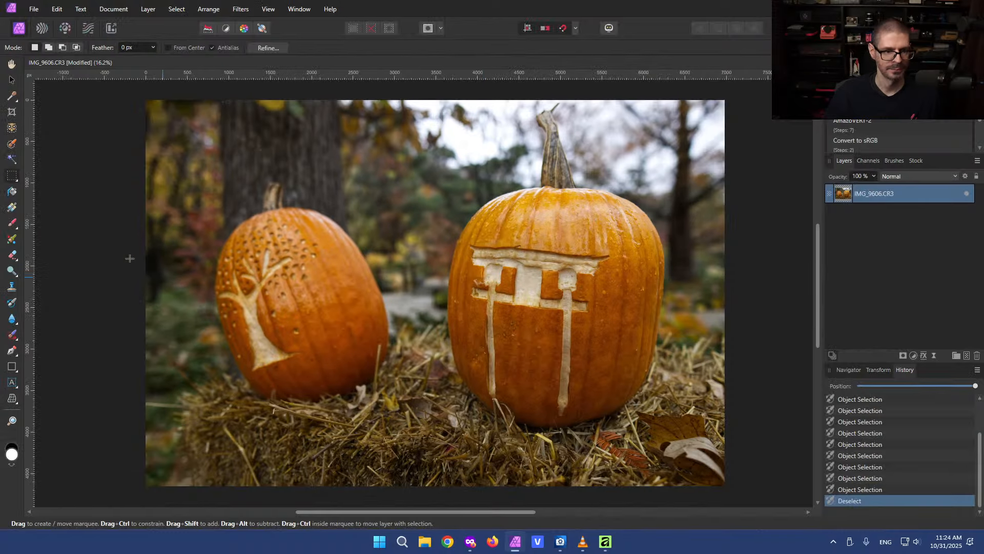
click(13, 369)
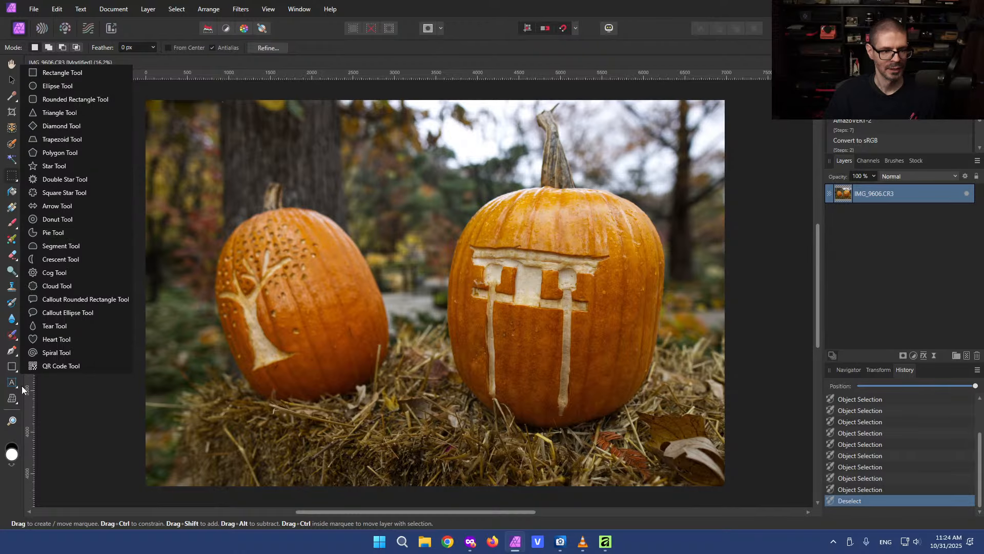
click(606, 541)
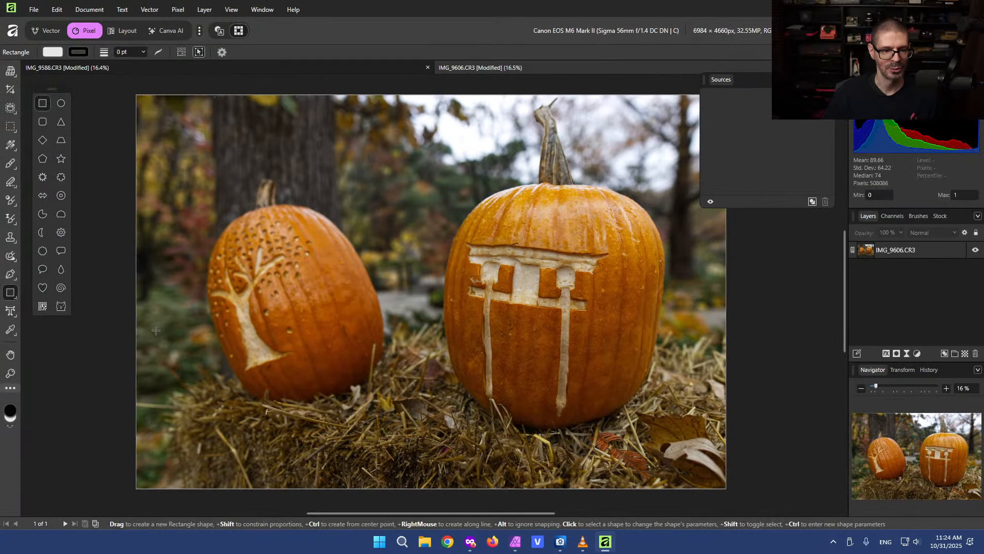
Pick the Cat shape tool and draw a cat shape over the right pumpkin
click(9, 292)
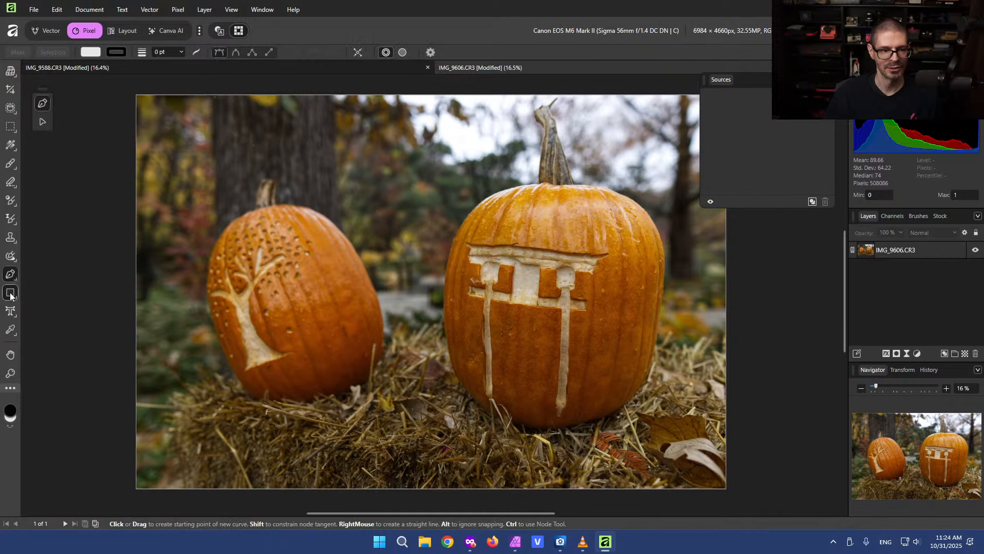
click(10, 293)
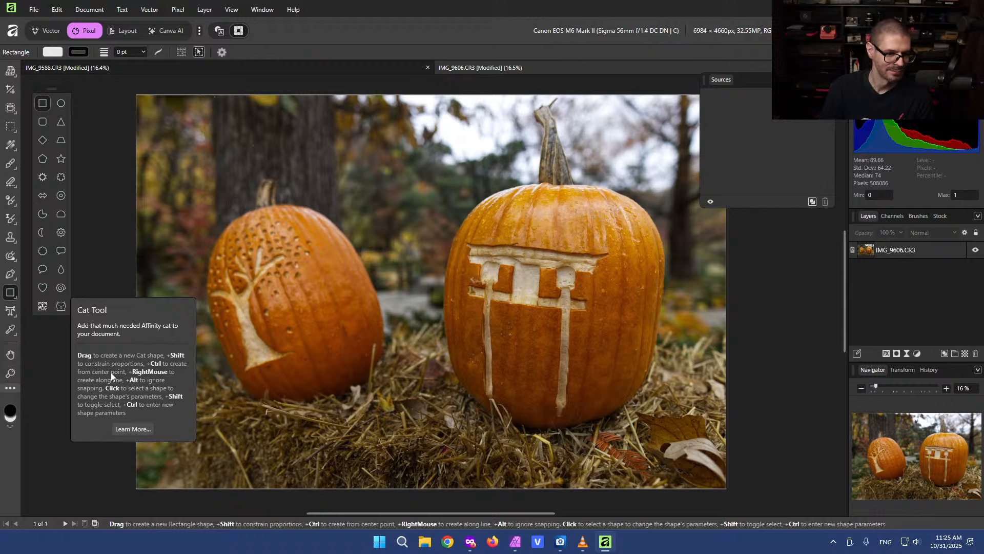
click(61, 306)
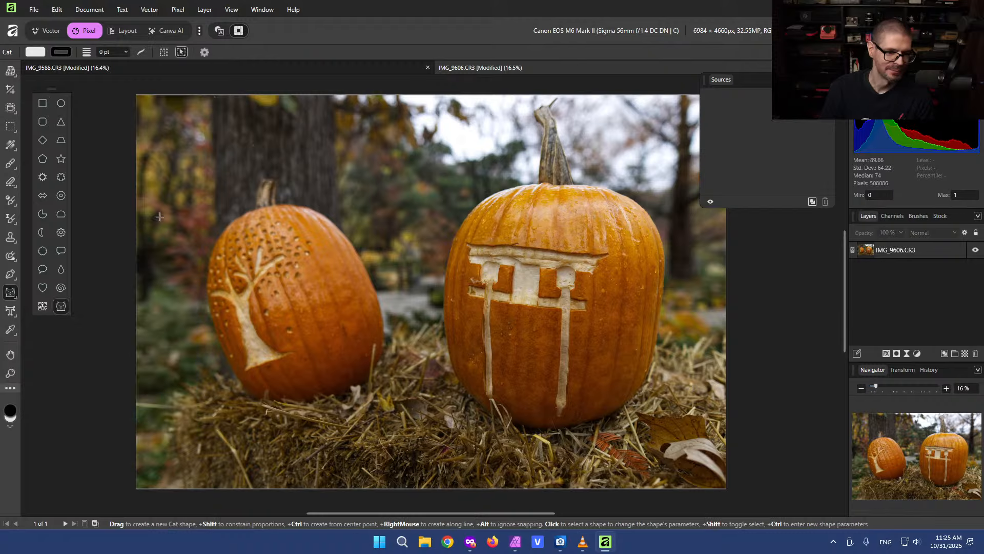
drag(396, 199, 584, 351)
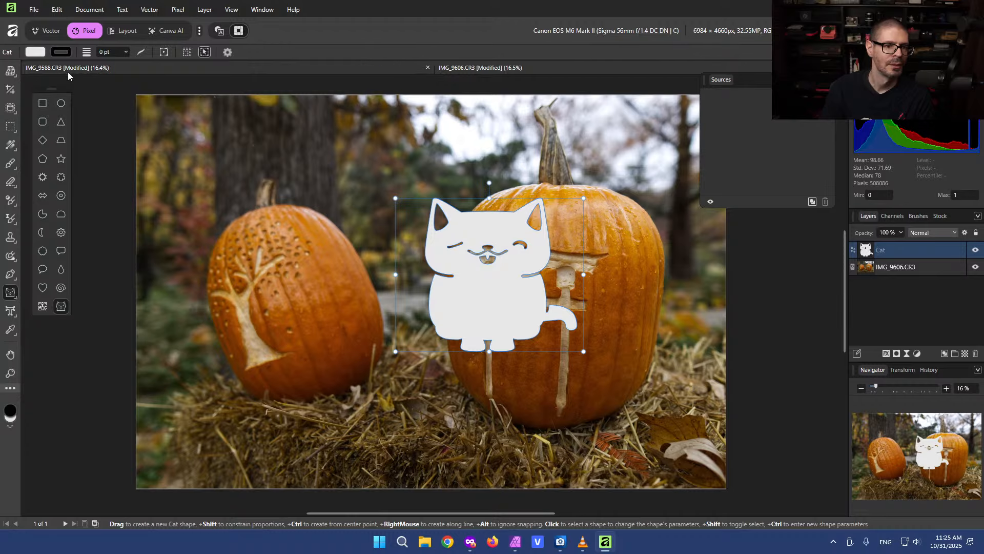
Compare the crop, selection, move and view tools between the new Affinity app and Affinity Photo 2
click(10, 90)
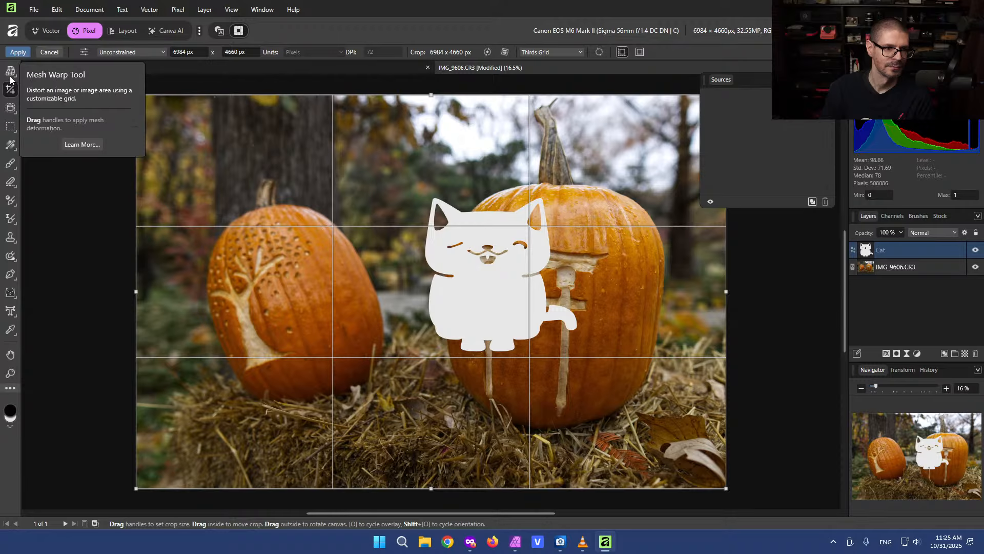
click(9, 109)
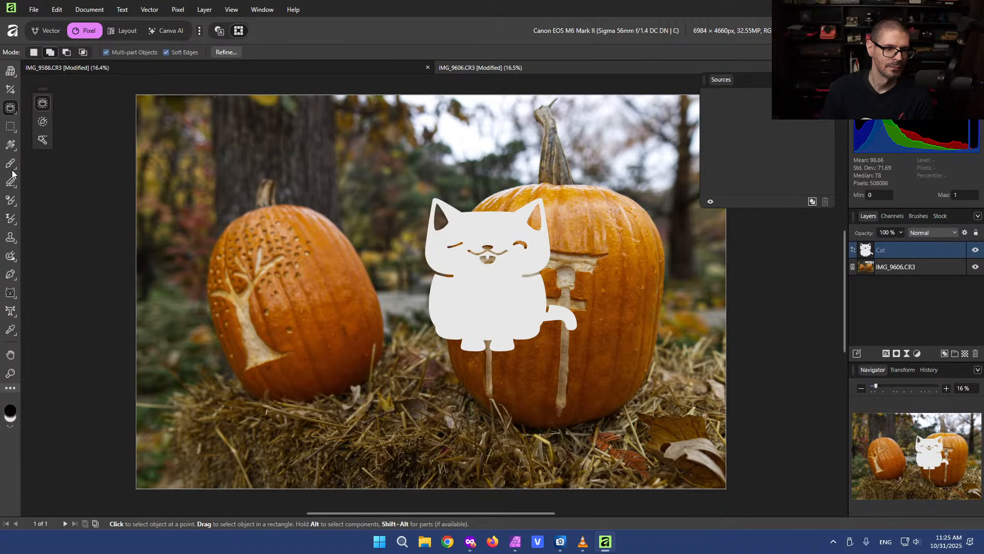
click(10, 91)
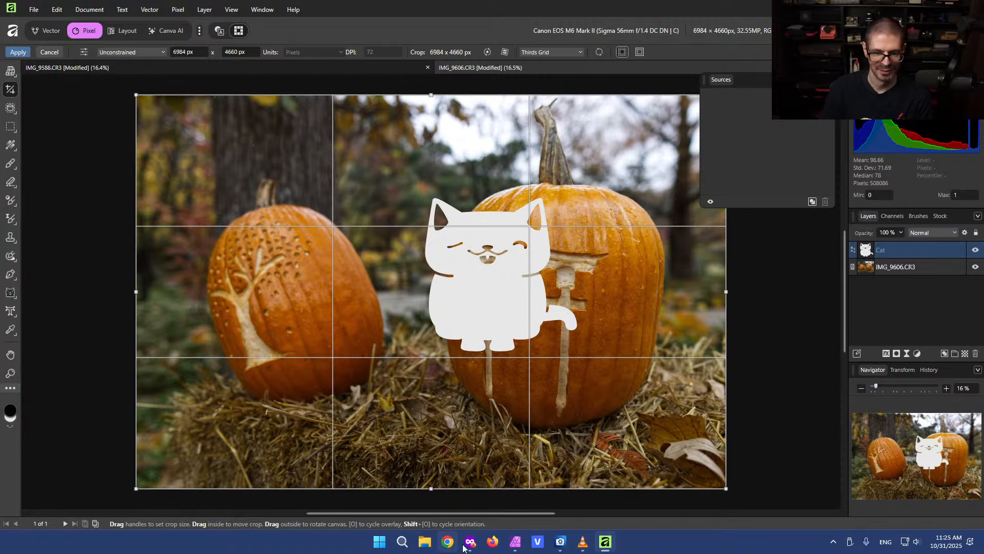
click(515, 542)
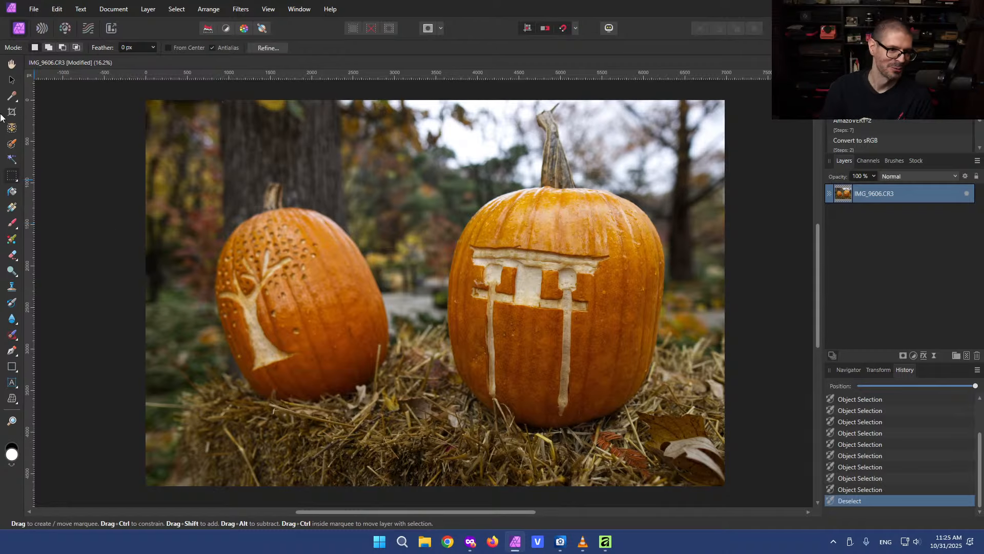
click(12, 82)
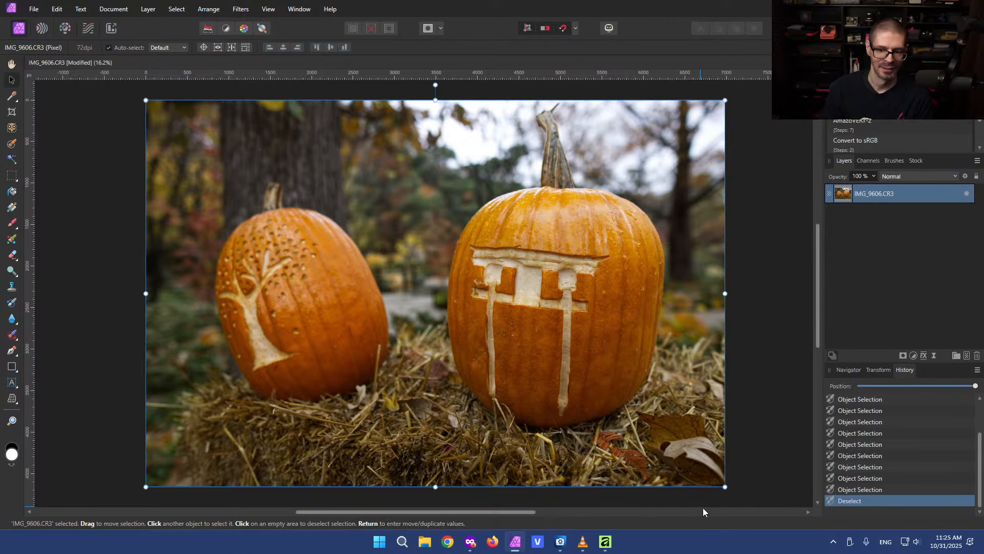
click(605, 542)
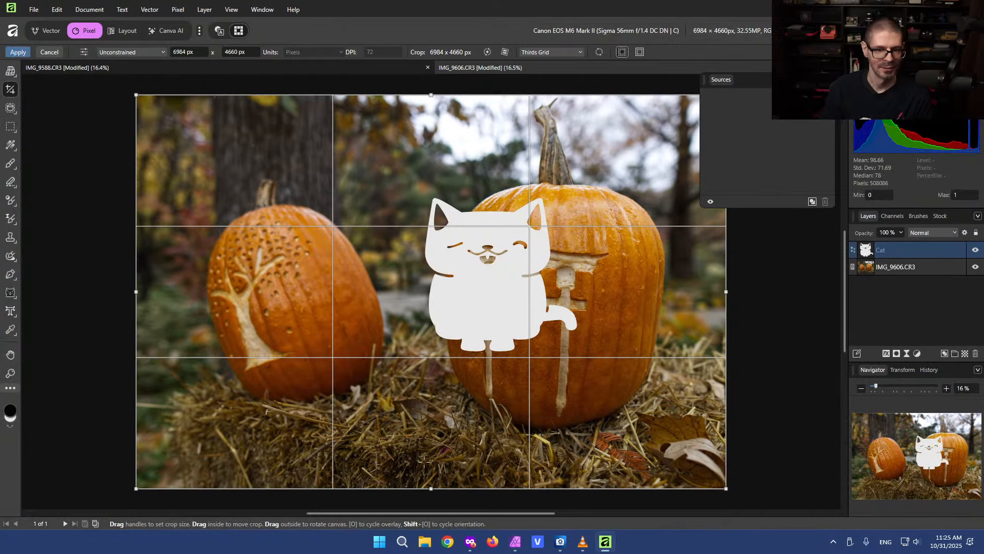
click(10, 355)
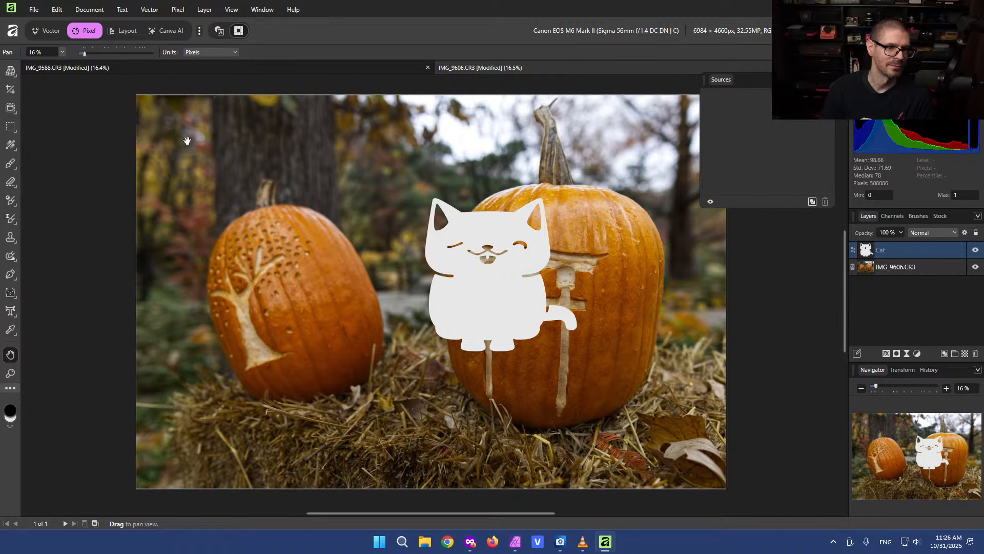
drag(477, 278, 475, 278)
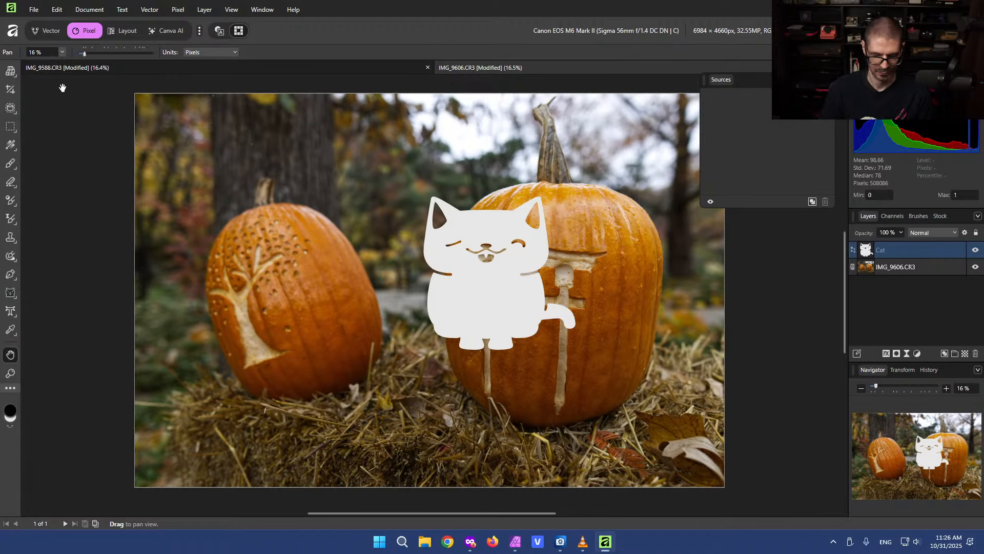
Open the tool Customise dialog and browse the available tools before closing it
key(m)
key(m)
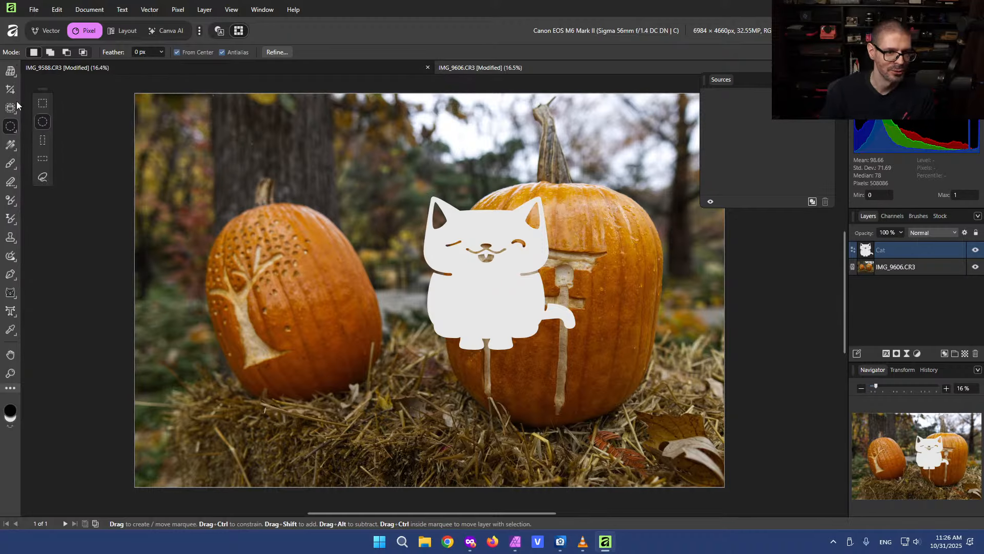
click(9, 389)
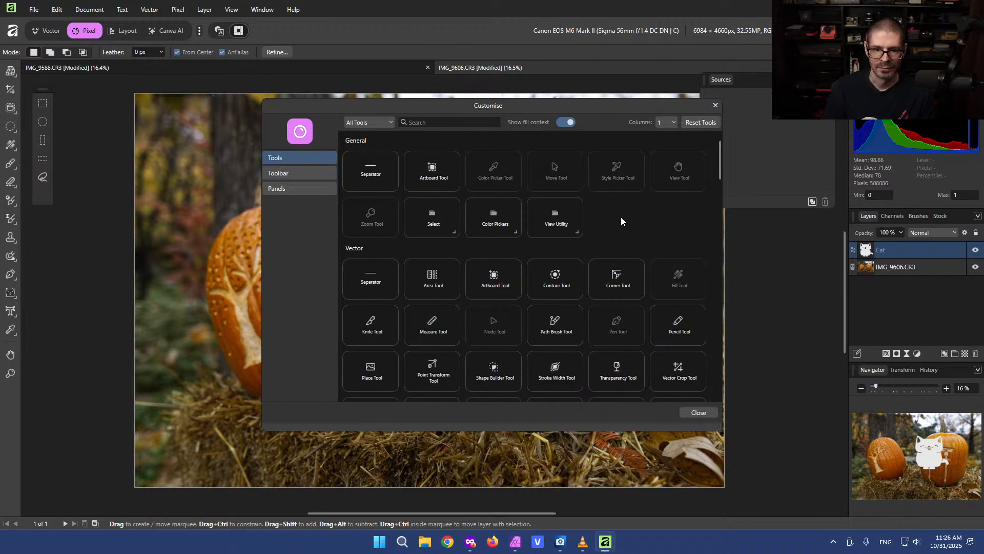
scroll(621, 222, down, 1)
scroll(622, 221, down, 1)
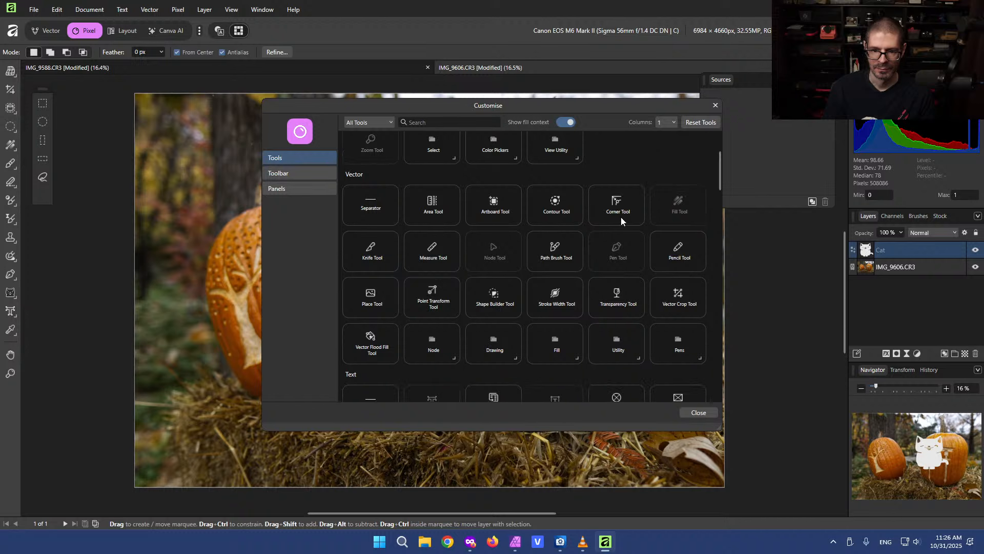
scroll(621, 221, up, 3)
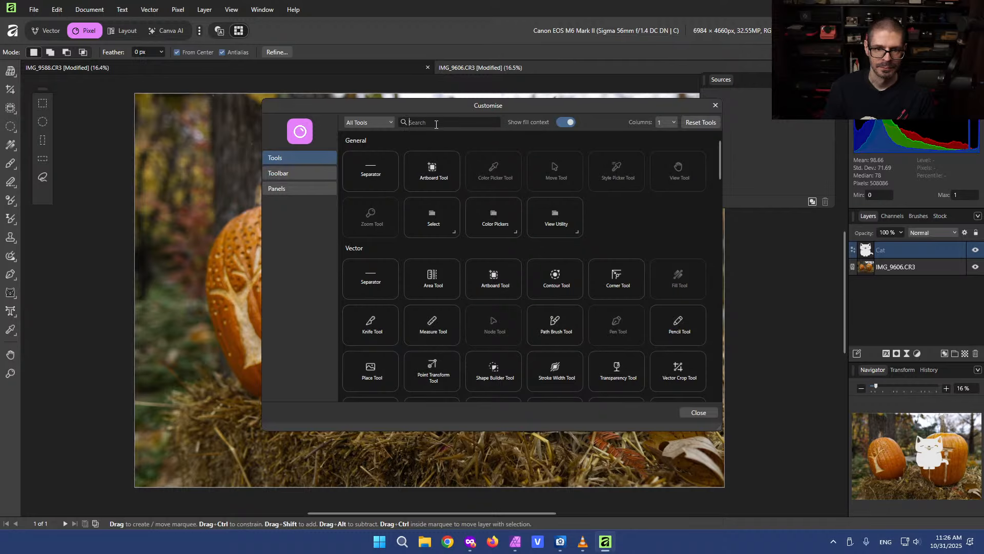
click(444, 122)
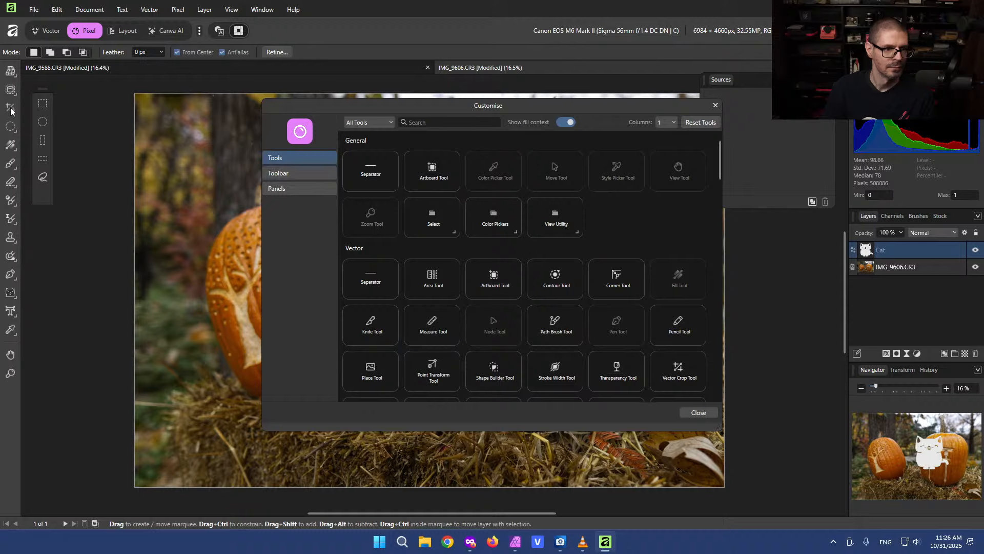
drag(12, 110, 10, 89)
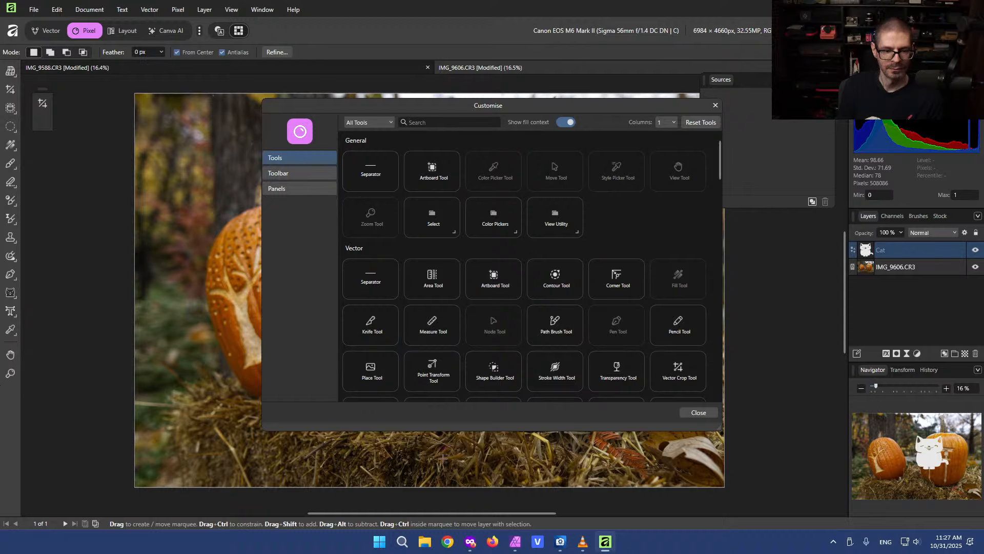
click(696, 413)
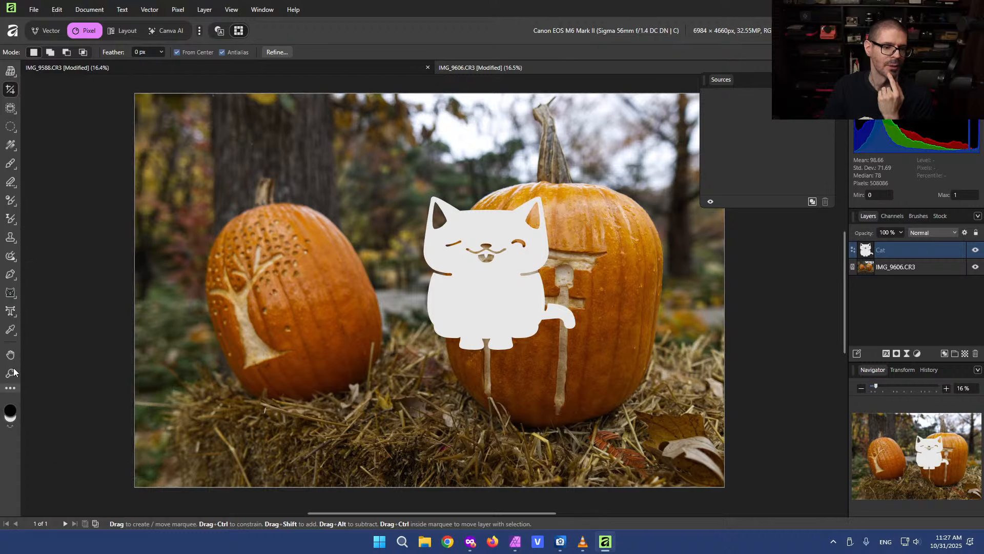
Select the cat shape with the Move Tool and examine the move tool group
click(11, 73)
click(51, 69)
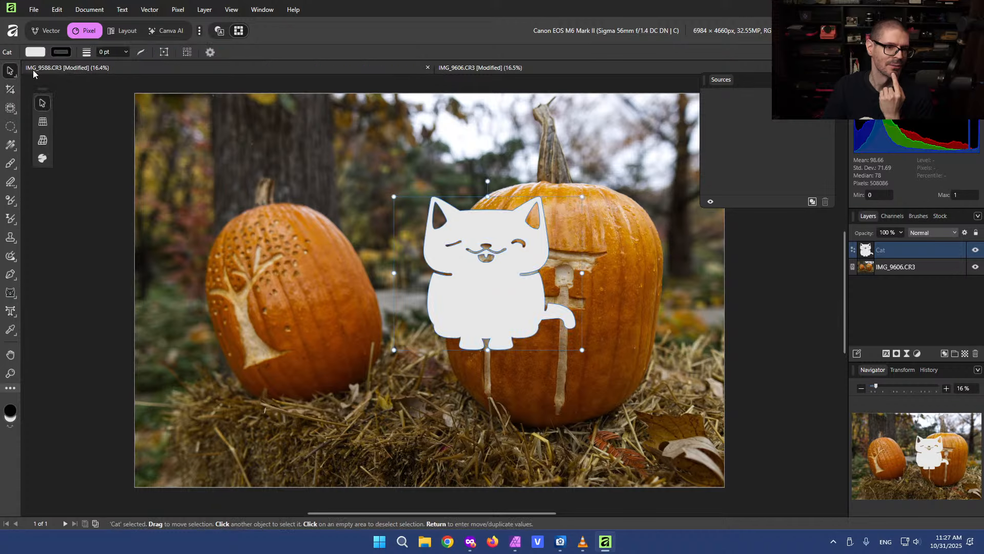
click(11, 72)
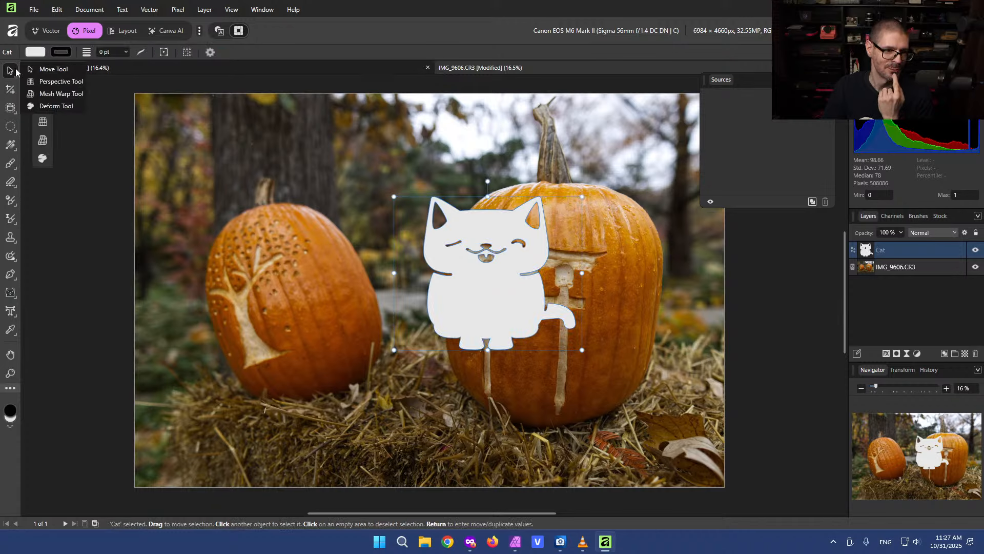
click(10, 72)
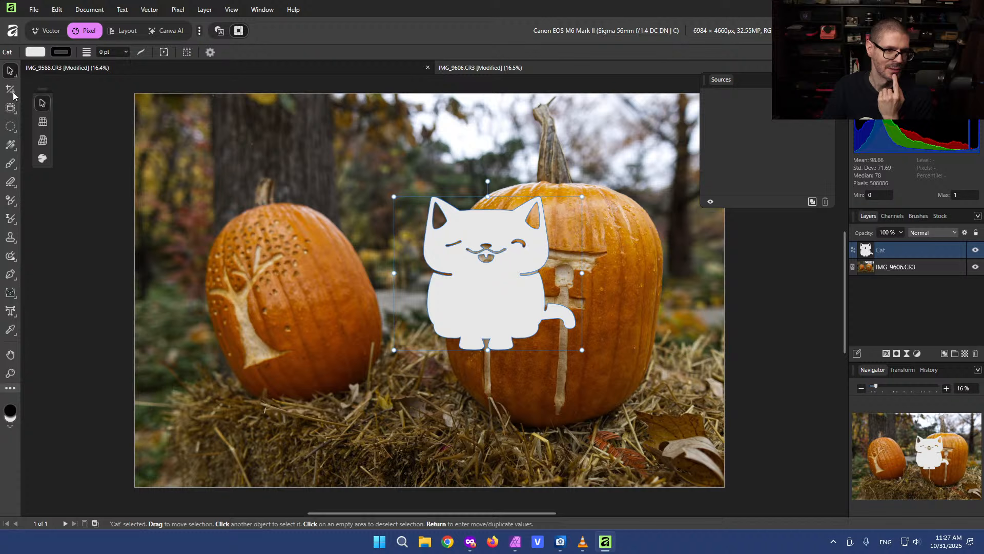
Resize and reposition the cat shape so it covers the carving on the right pumpkin
drag(461, 258, 375, 284)
drag(307, 223, 368, 336)
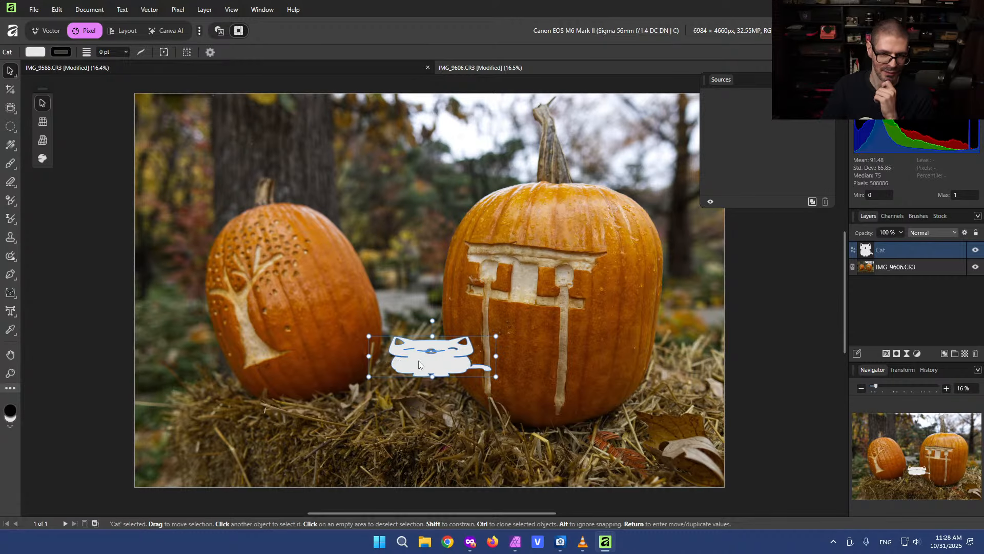
drag(419, 361, 505, 123)
drag(532, 192, 466, 316)
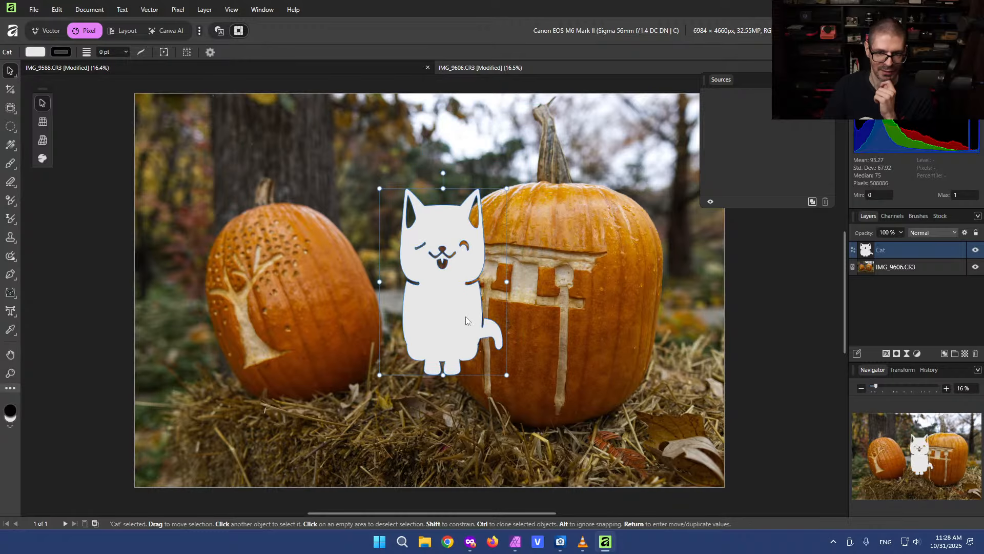
drag(501, 288, 585, 288)
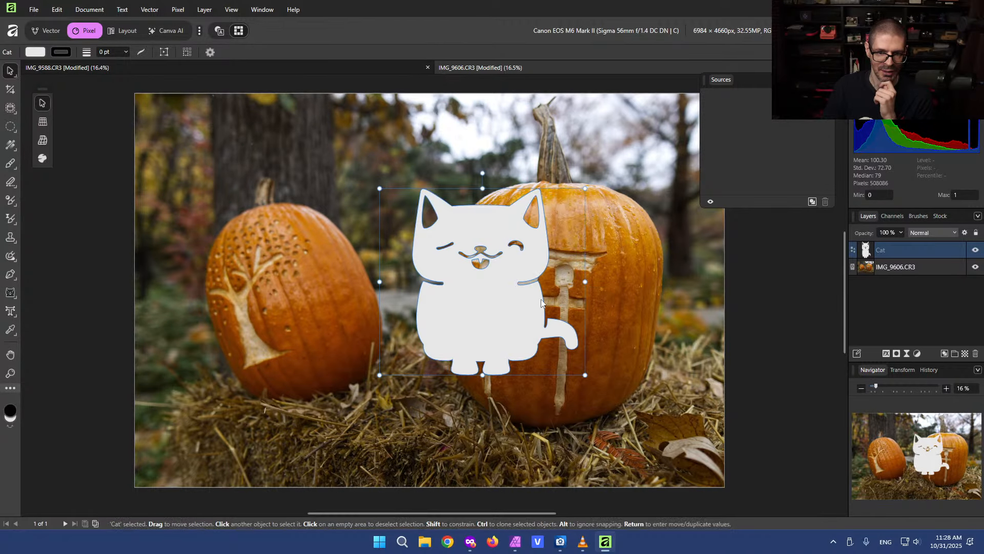
drag(476, 315, 543, 335)
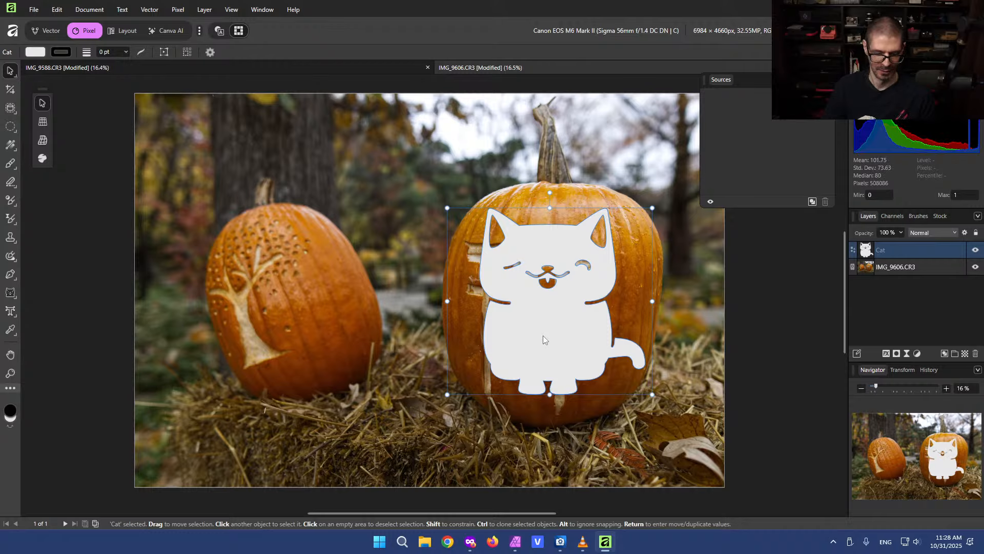
Duplicate the cat shape, move the copy onto the left pumpkin and rotate it slightly
key(ctrl+j)
drag(519, 288, 252, 288)
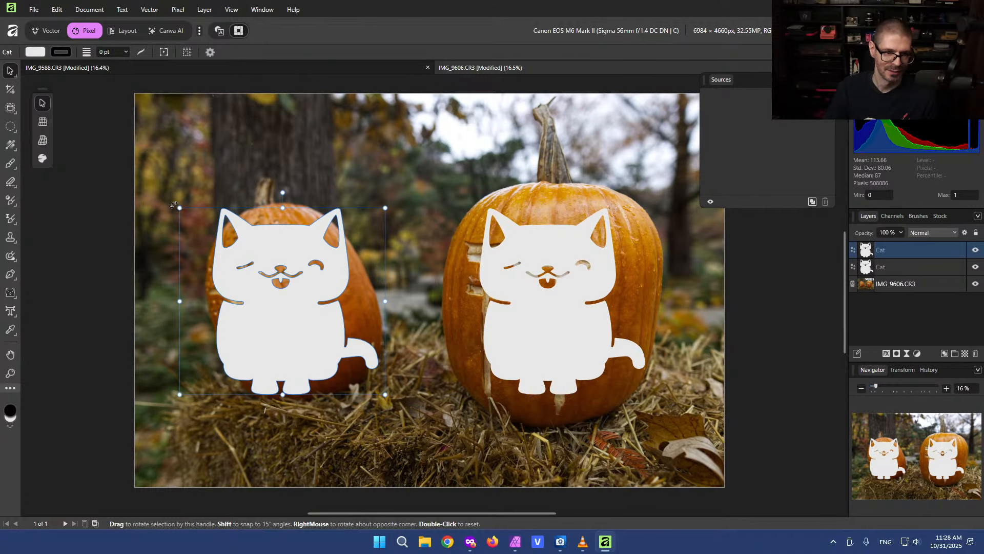
drag(173, 204, 204, 267)
drag(322, 289, 299, 280)
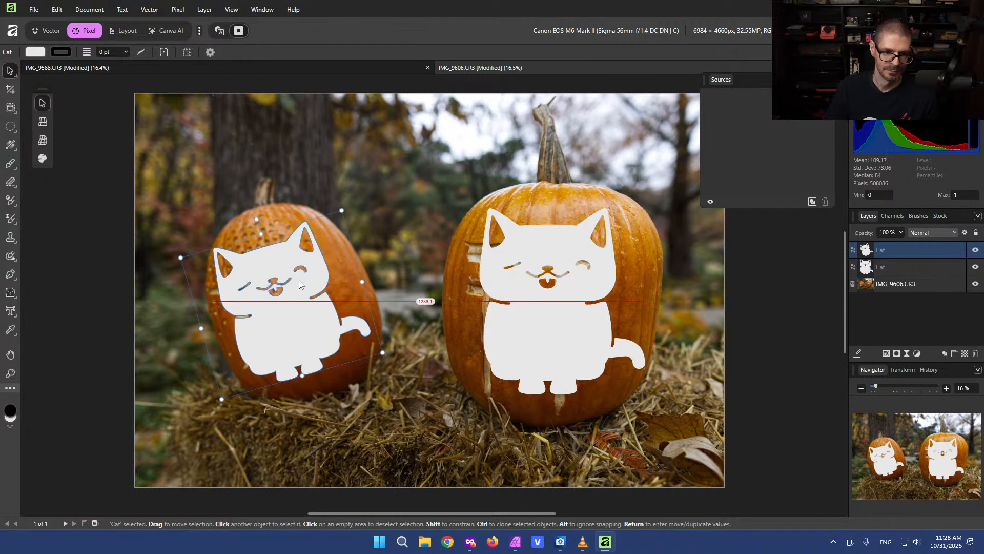
drag(534, 250, 531, 251)
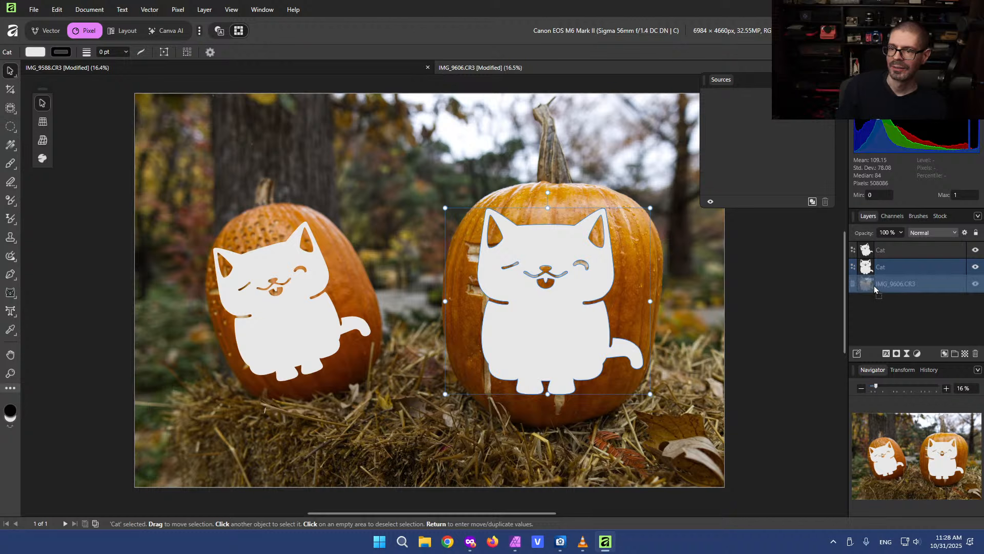
Use the right cat shape as a mask on the photo layer, duplicate the photo and remove the copy's mask
drag(866, 285, 867, 284)
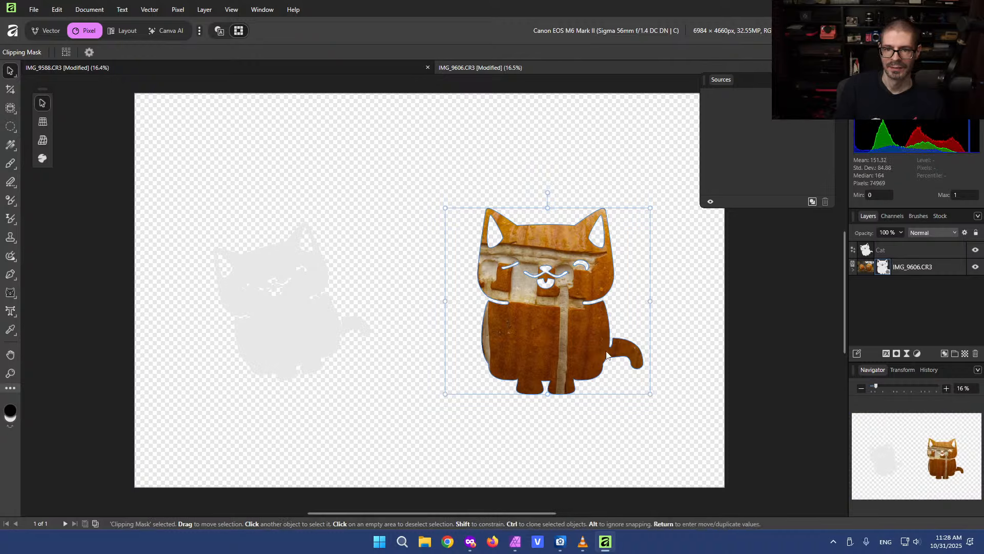
click(603, 153)
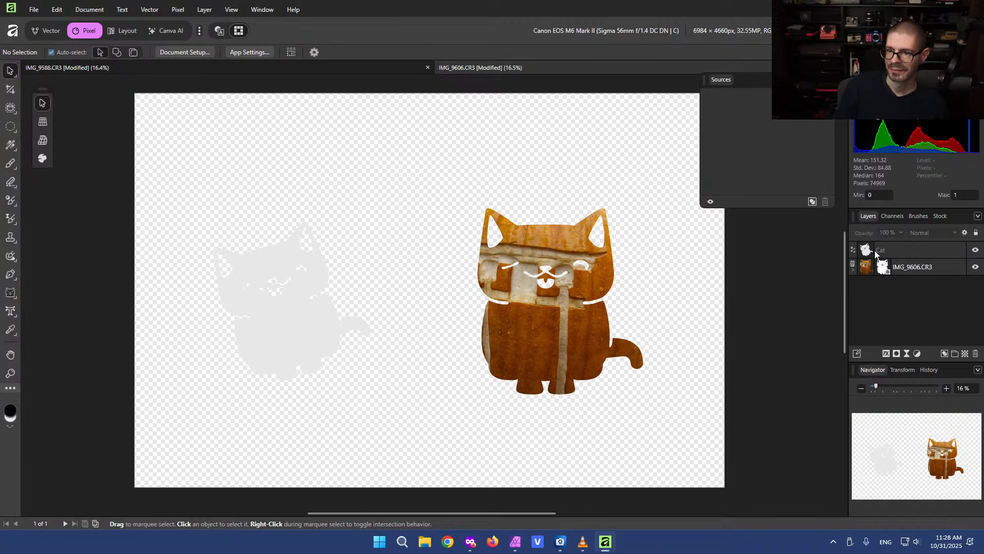
click(943, 271)
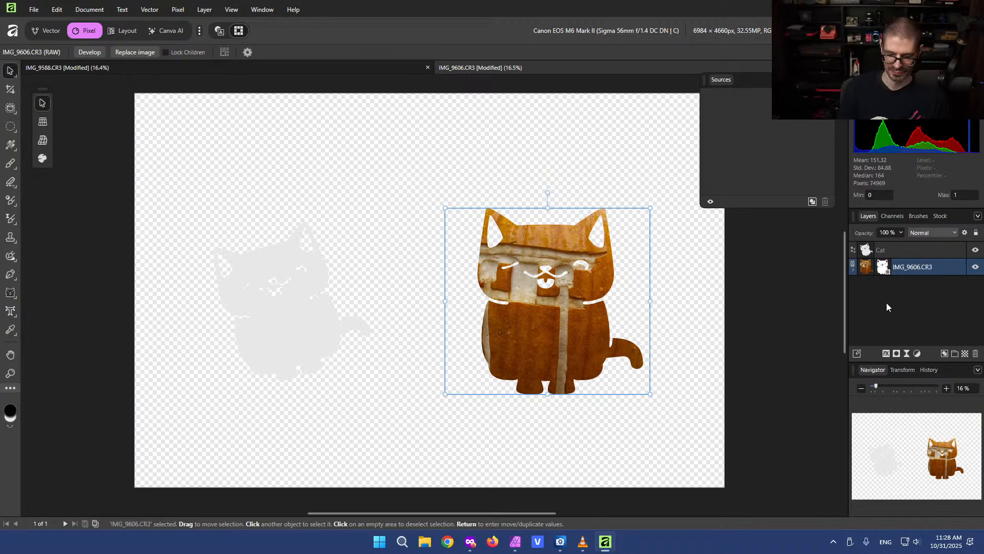
key(ctrl+j)
key(ctrl+d)
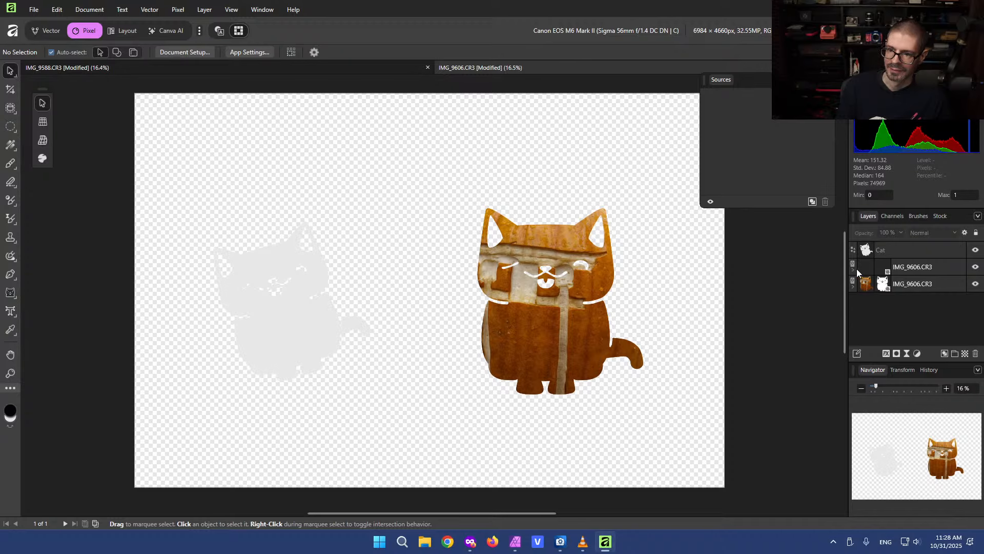
click(853, 270)
click(876, 285)
key(Delete)
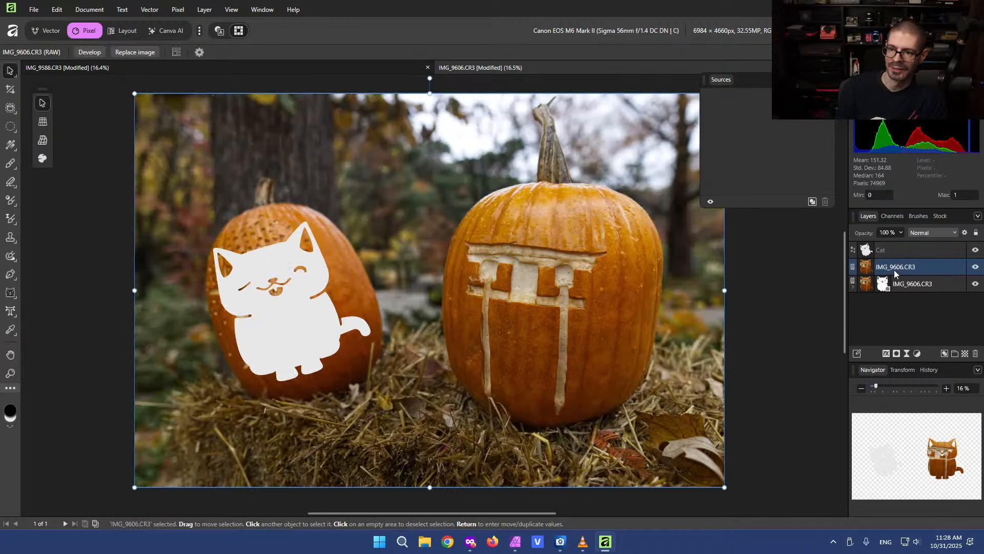
Use the left cat shape as a mask on the duplicated photo layer
drag(871, 260, 868, 266)
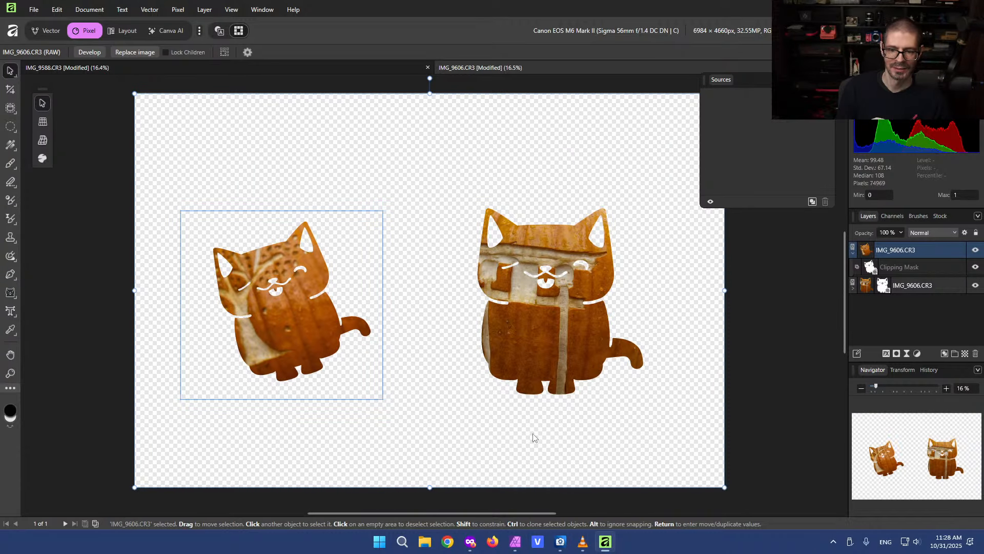
click(366, 188)
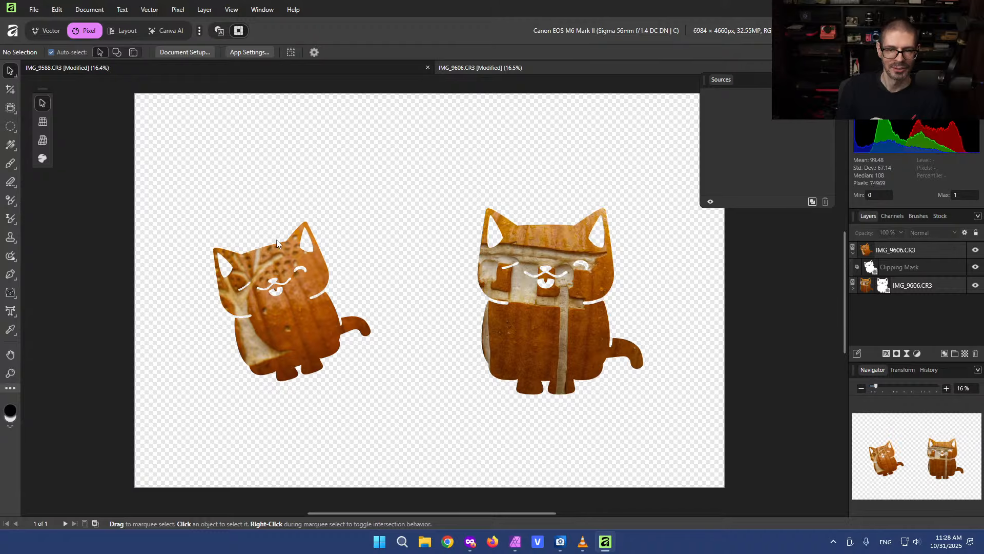
click(854, 254)
click(944, 252)
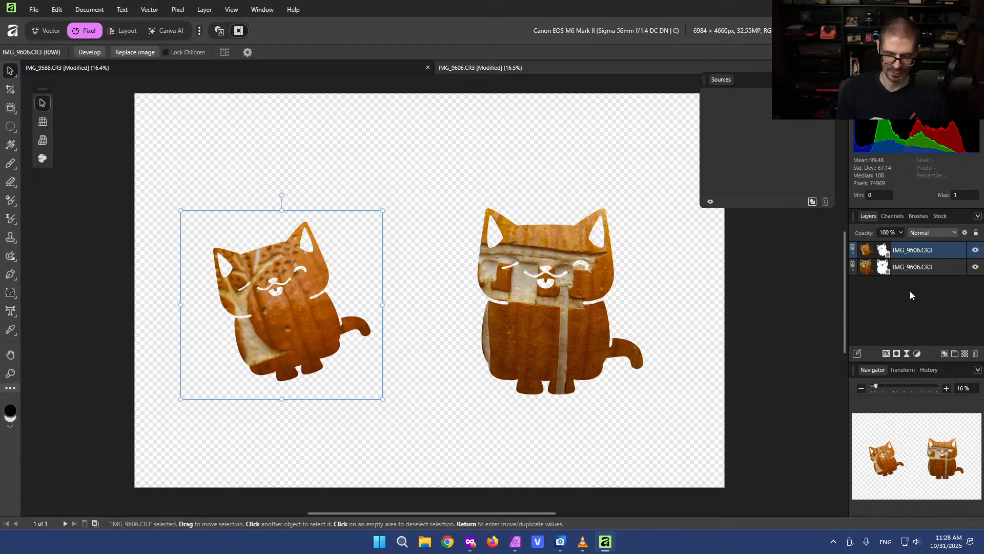
Duplicate a masked photo layer and delete its leftover clipping mask to keep an unmasked photo at the bottom
key(ctrl+j)
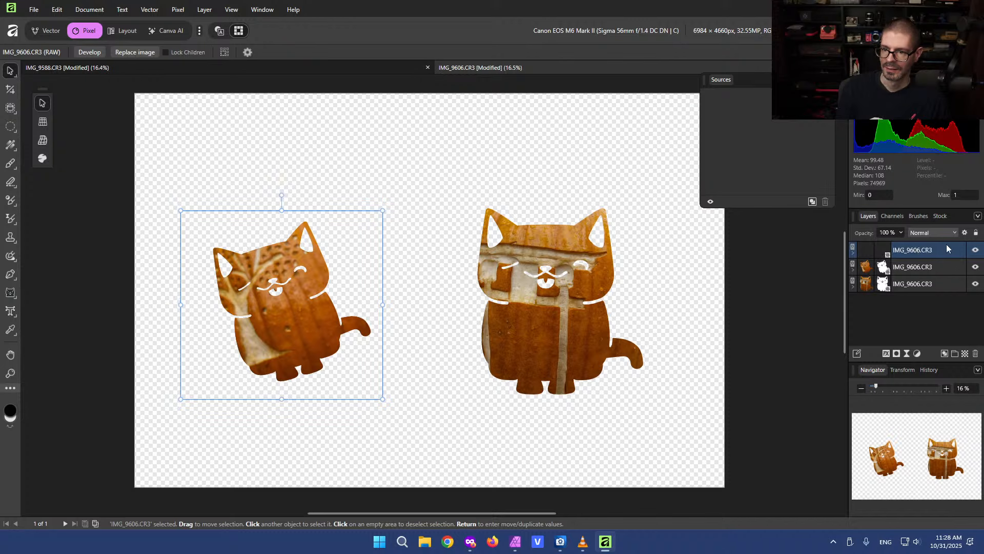
click(863, 284)
click(853, 286)
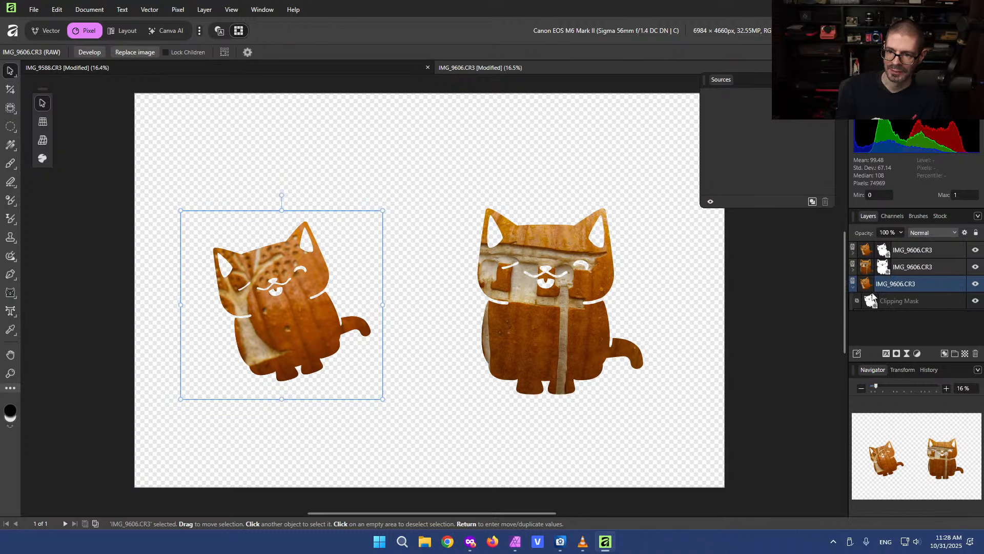
click(893, 301)
key(Delete)
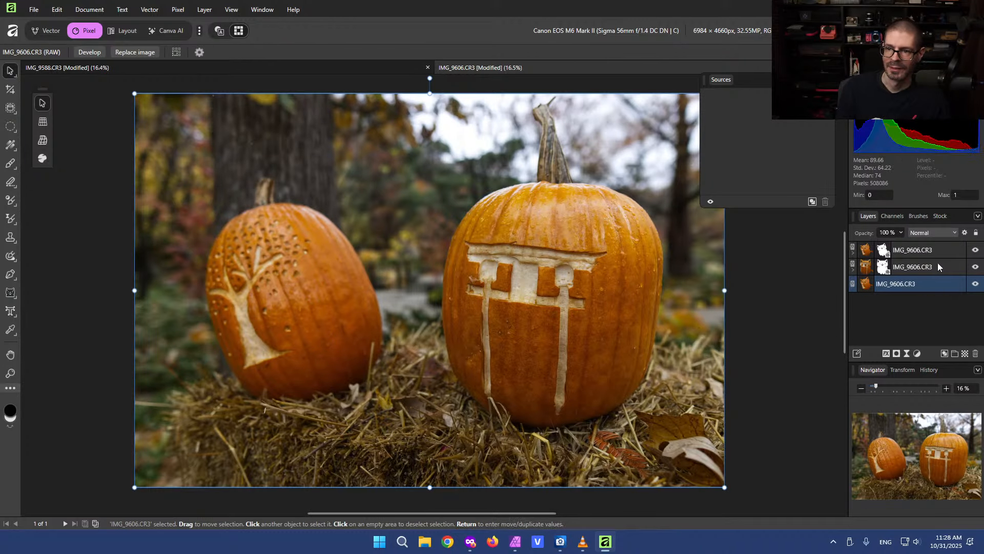
click(897, 308)
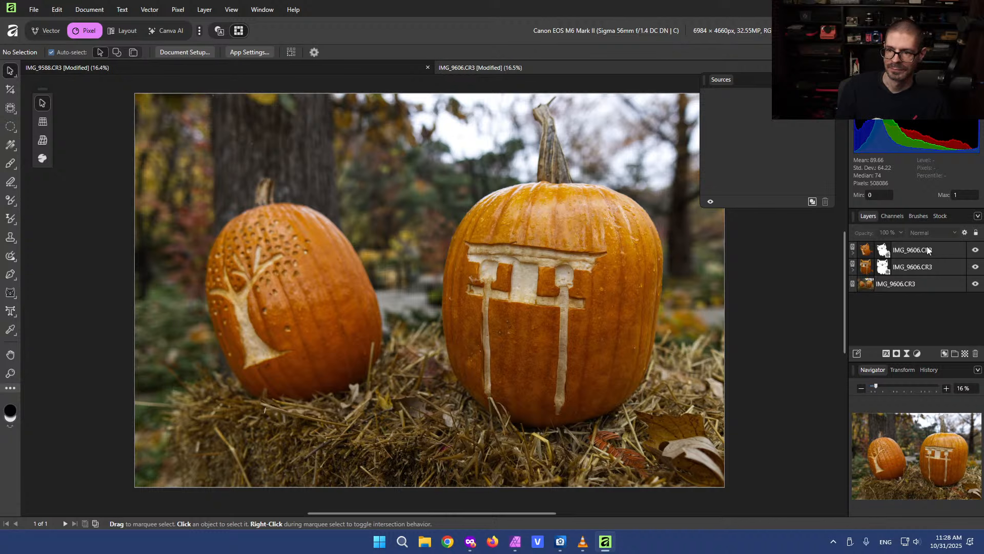
Apply a Pillow Bevel/Emboss layer effect with about 87 px radius to the left cat-masked layer
click(951, 250)
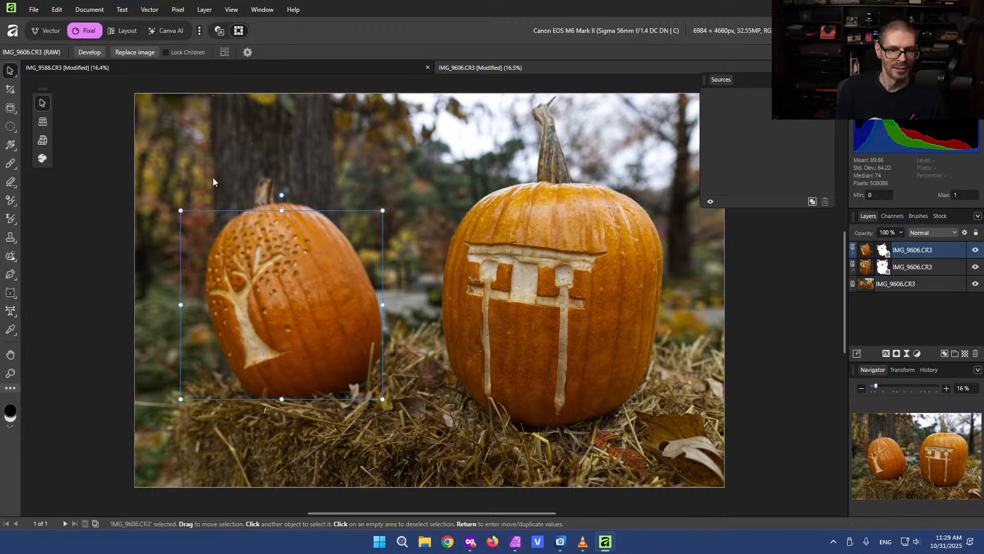
click(896, 354)
click(886, 354)
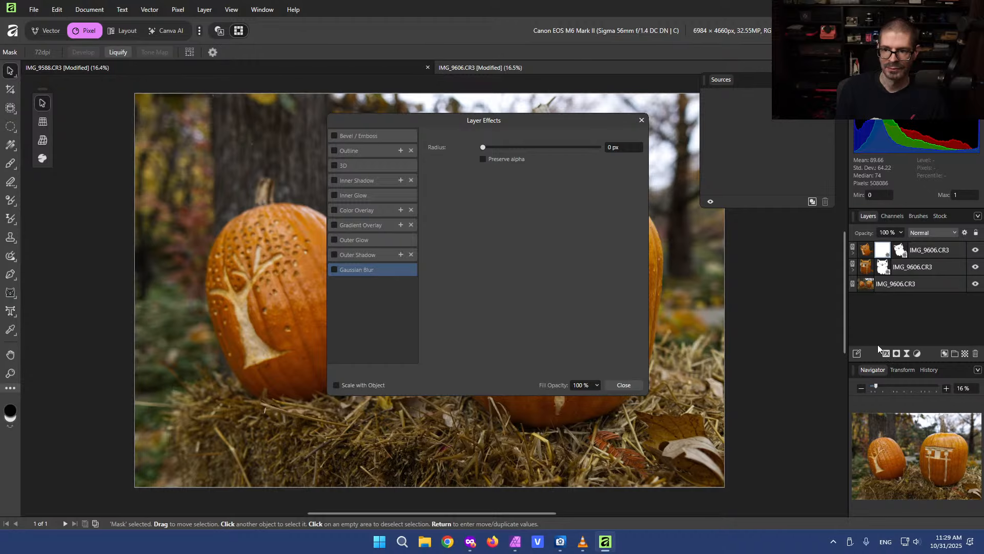
click(952, 249)
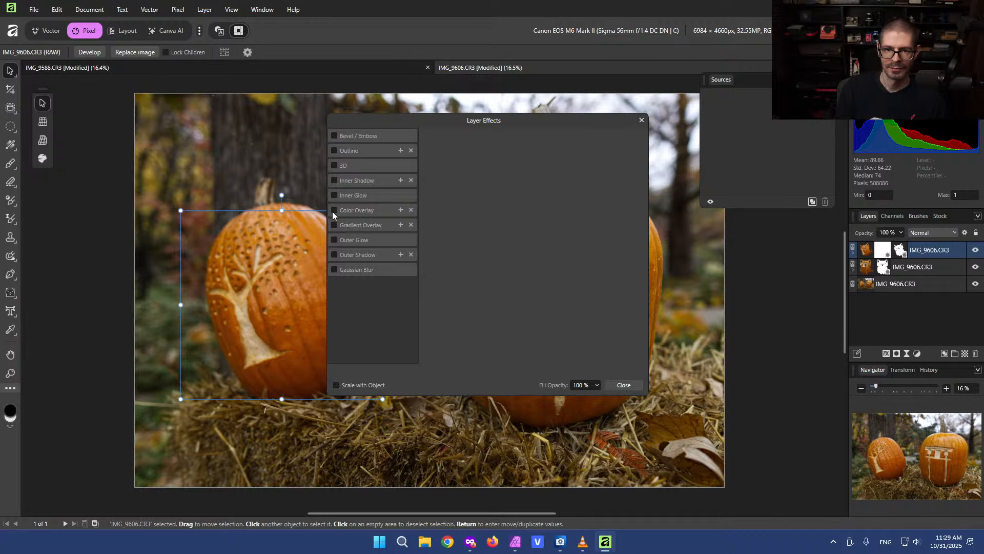
drag(360, 143, 654, 217)
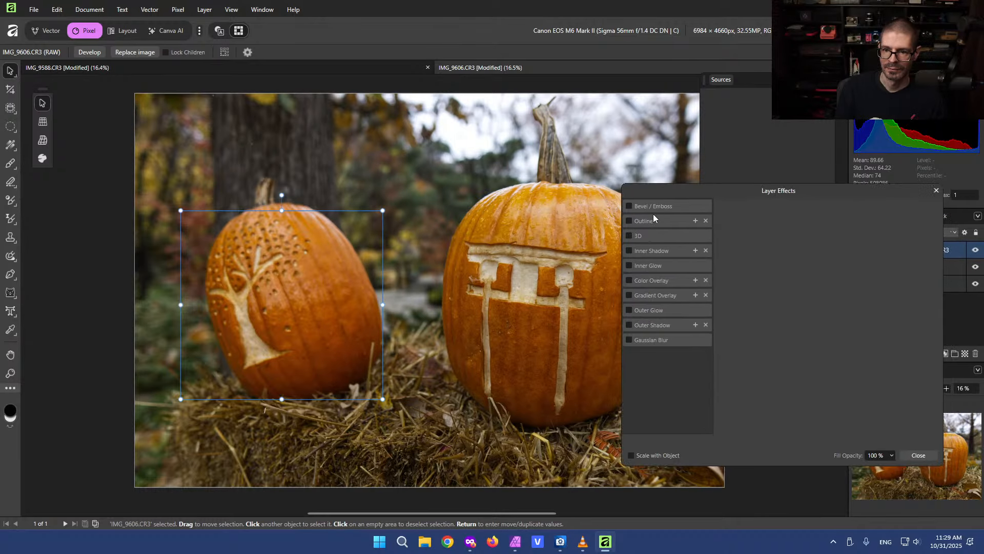
click(636, 207)
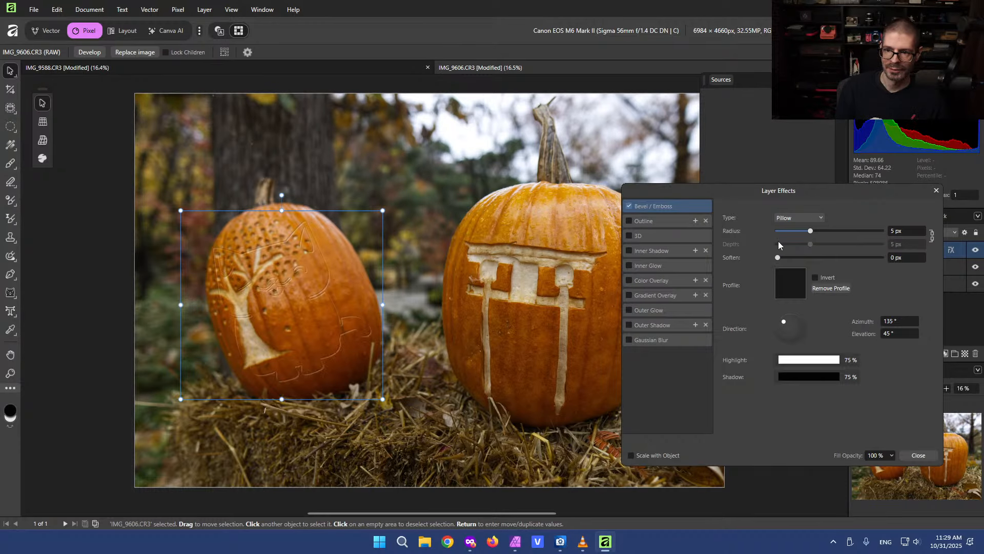
drag(809, 232, 876, 238)
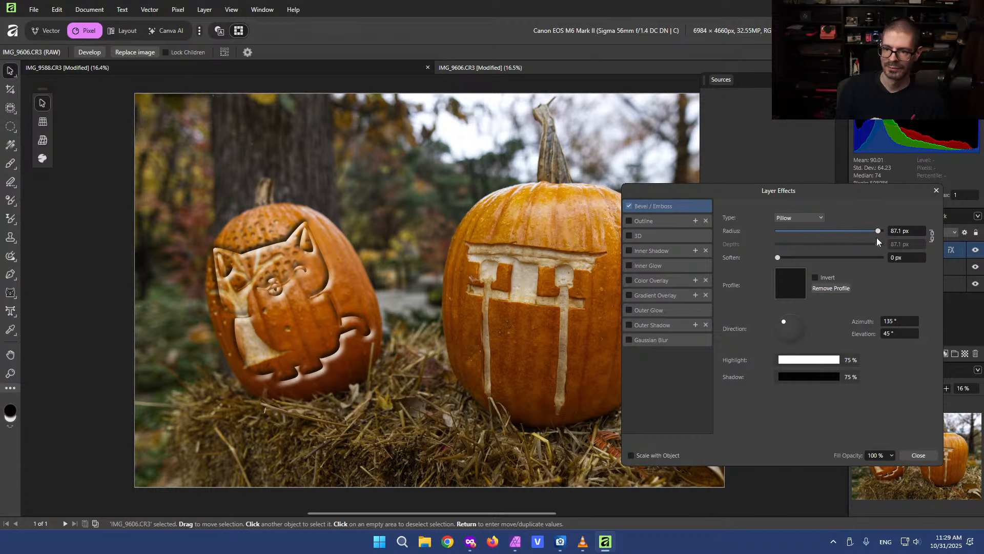
click(904, 454)
Apply a Pillow Bevel/Emboss layer effect with 100 px radius to the right cat-masked layer
click(951, 266)
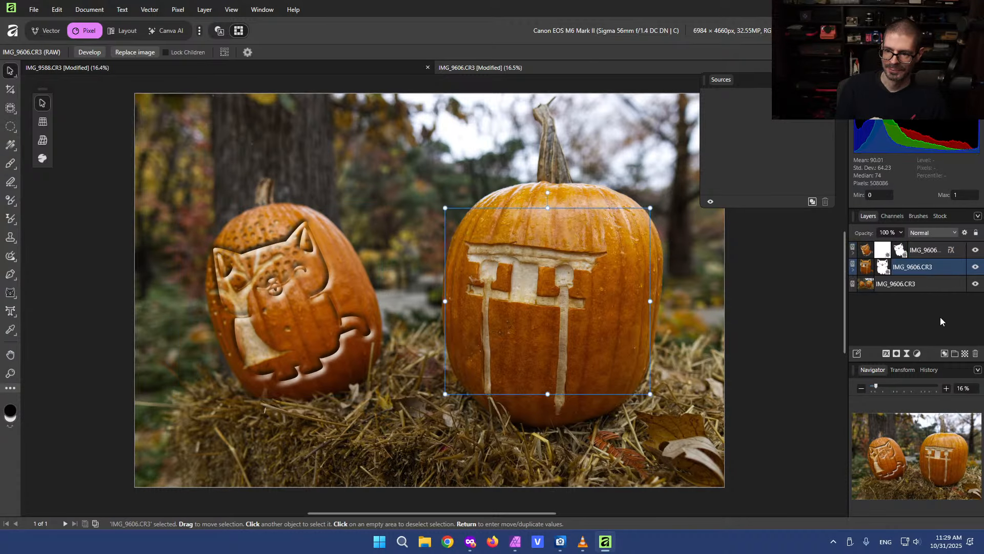
click(886, 354)
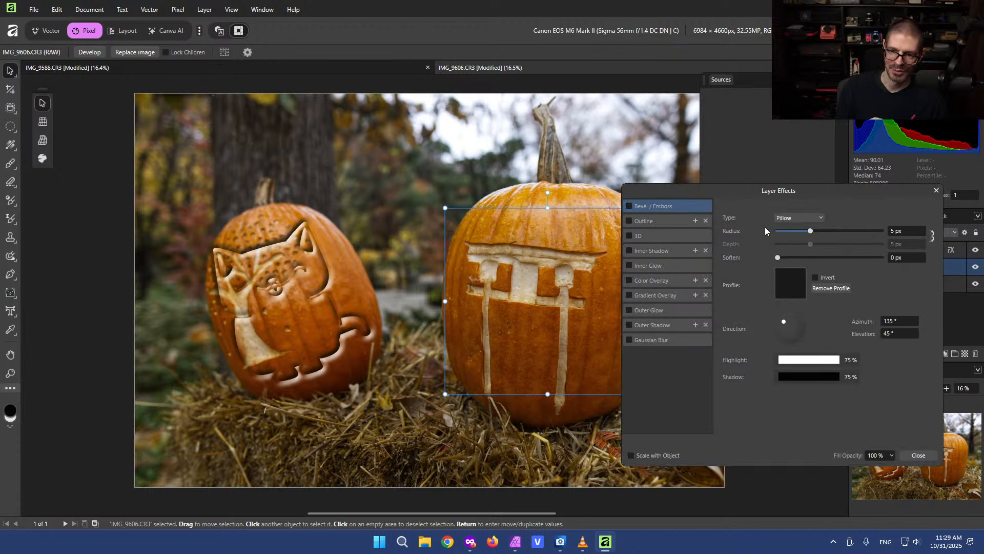
drag(812, 234, 881, 238)
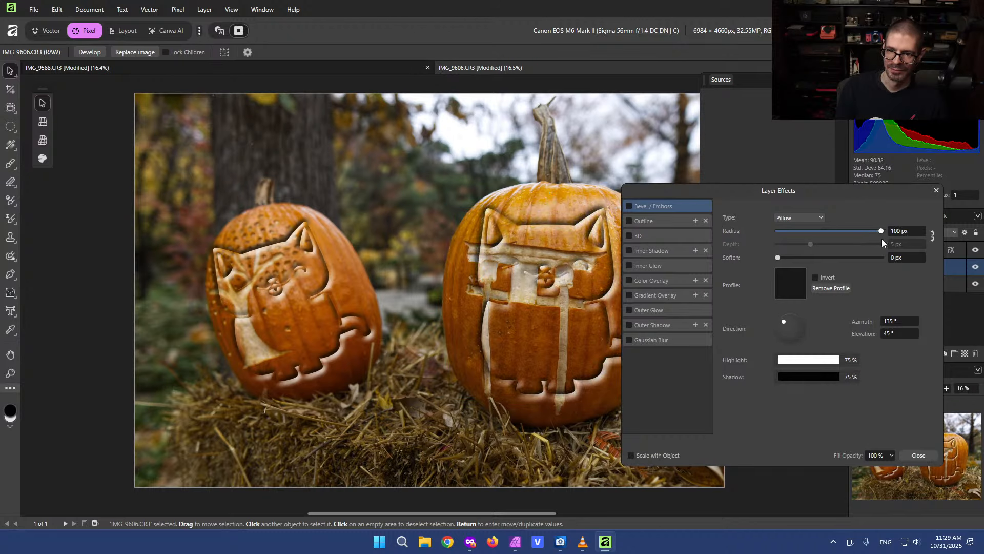
click(914, 455)
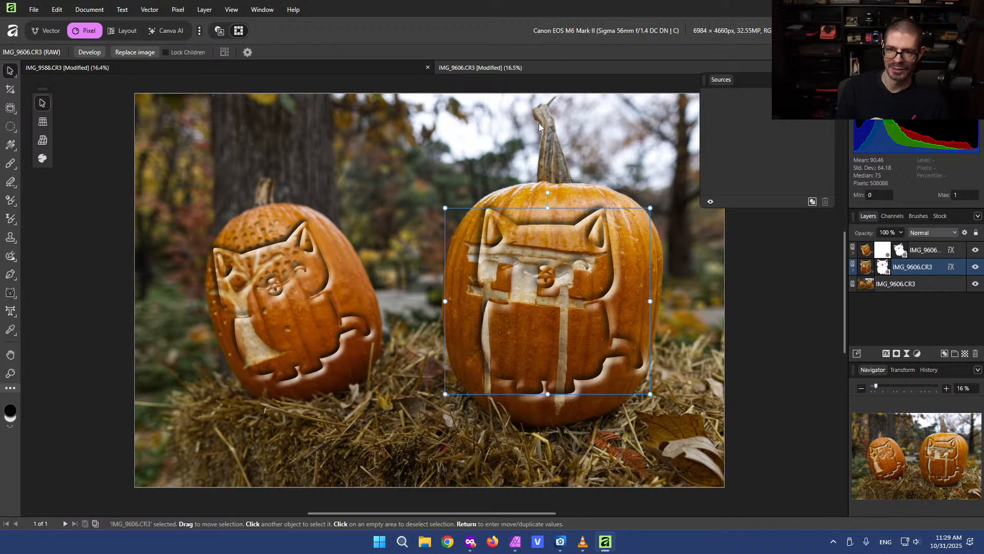
Deselect and zoom in to inspect the embossed cat carvings on both pumpkins
drag(775, 82, 783, 87)
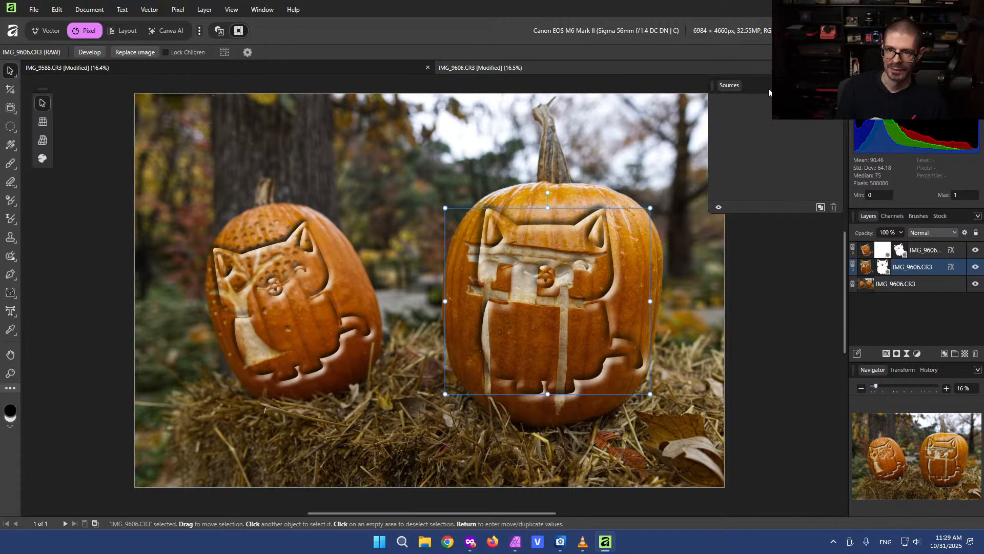
click(802, 283)
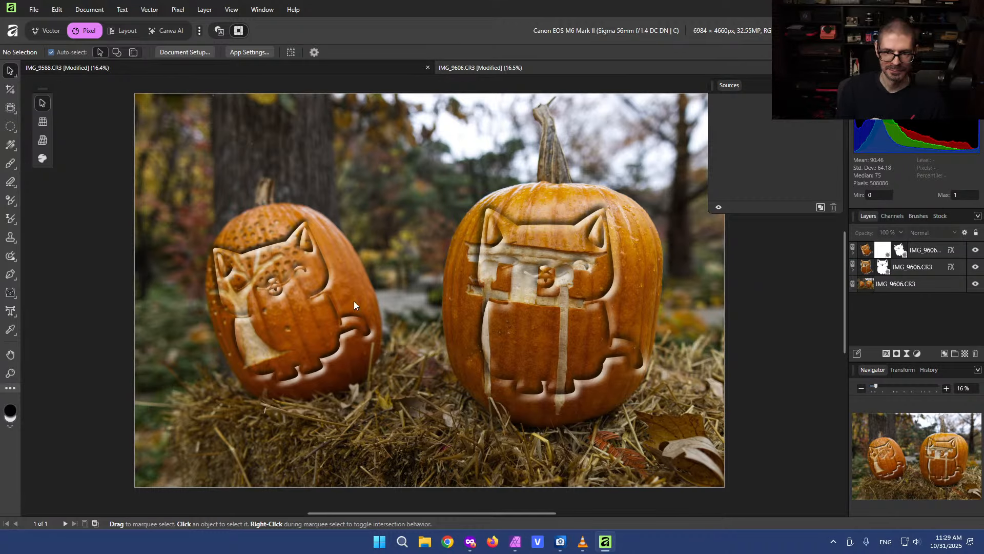
scroll(354, 301, up, 1)
scroll(368, 293, up, 2)
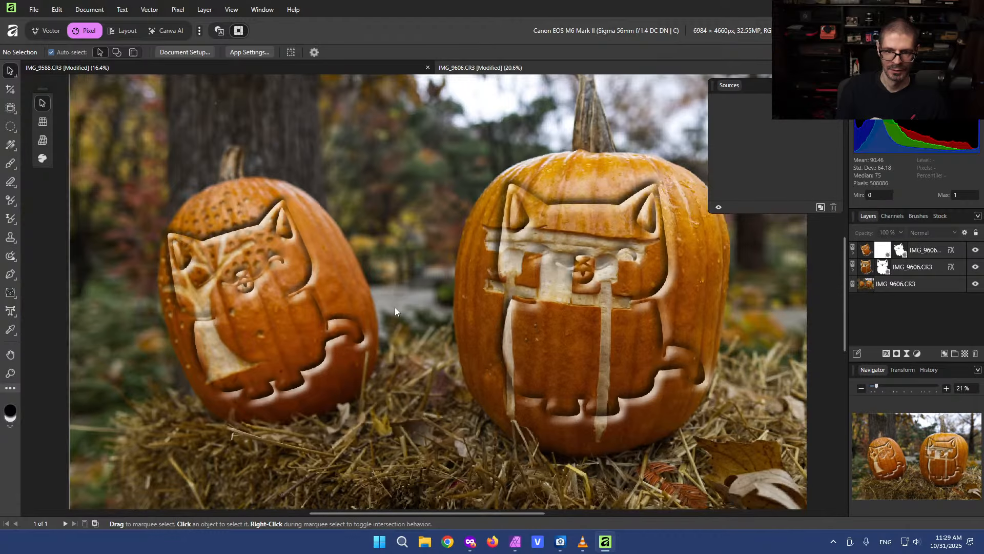
scroll(395, 311, down, 2)
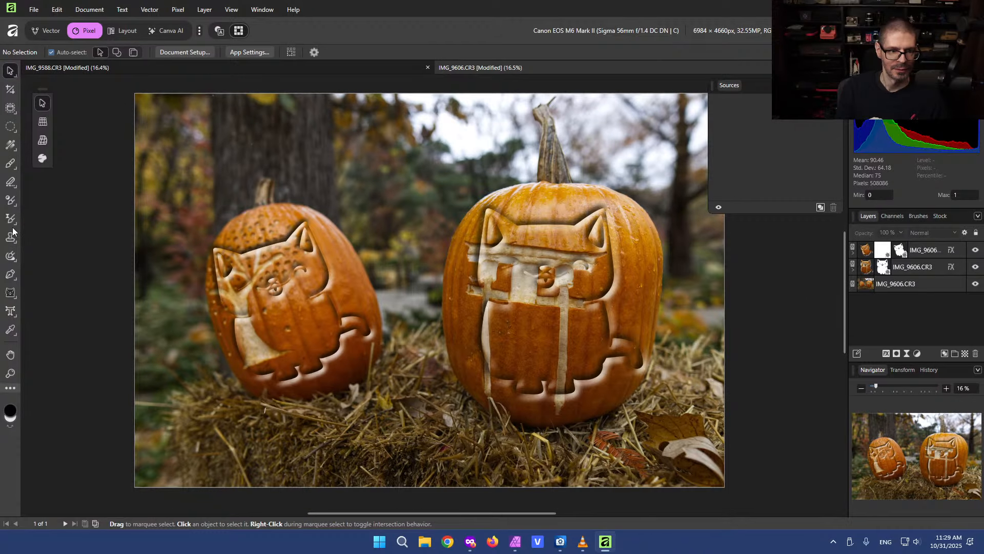
Examine the adjustment brush tool group and switch to the Paint Brush Tool group
click(9, 201)
click(9, 201)
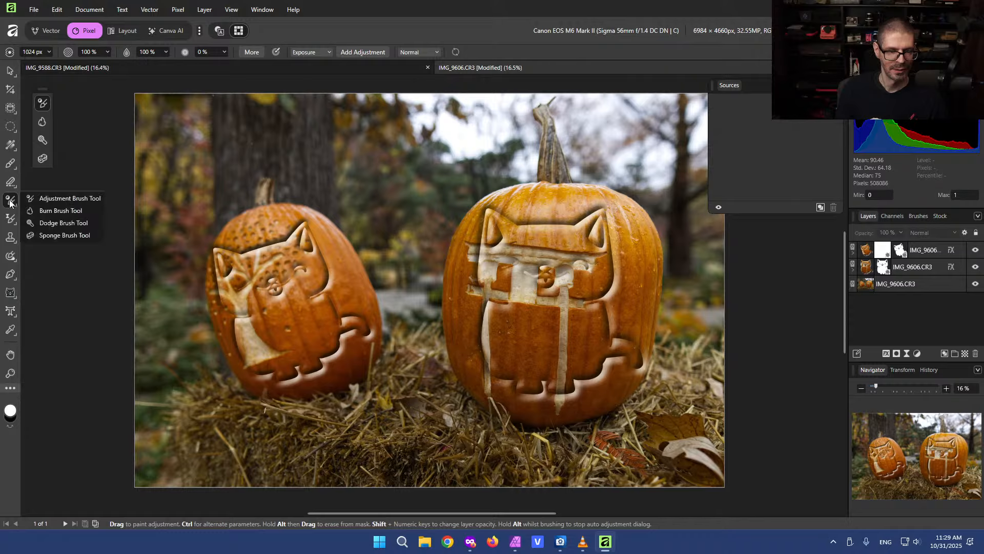
click(10, 164)
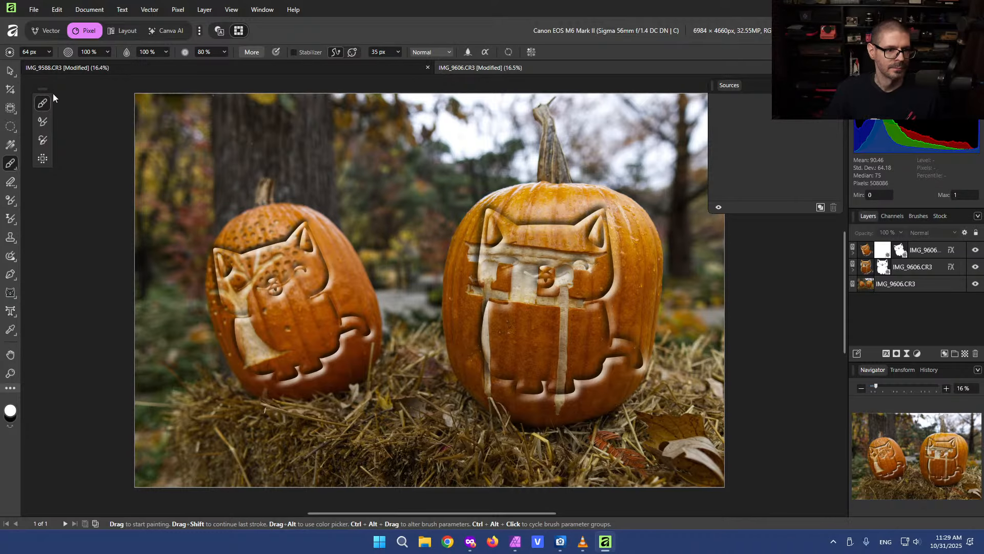
Examine the brush, adjustment brush, filter brush, clone and retouch tool groups in the toolbar
click(43, 159)
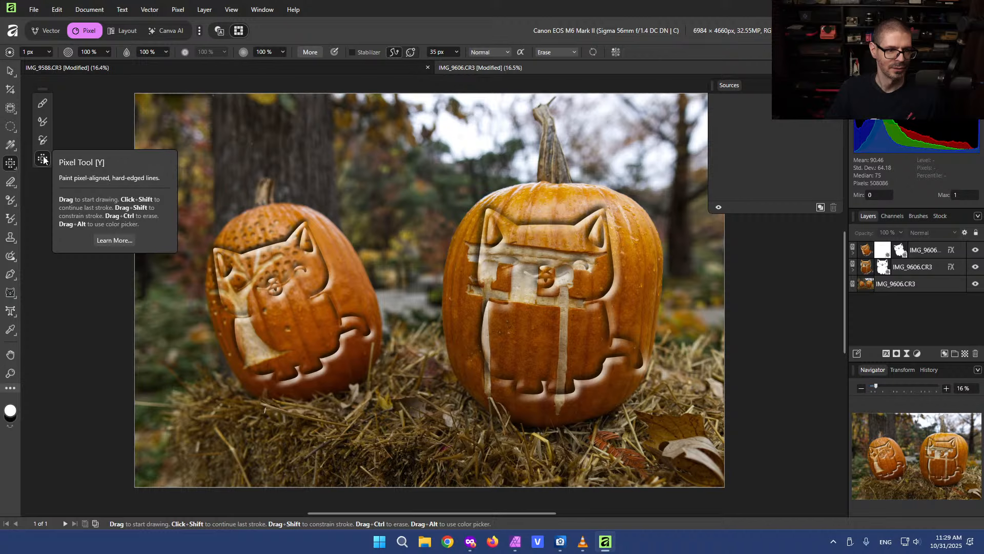
click(10, 204)
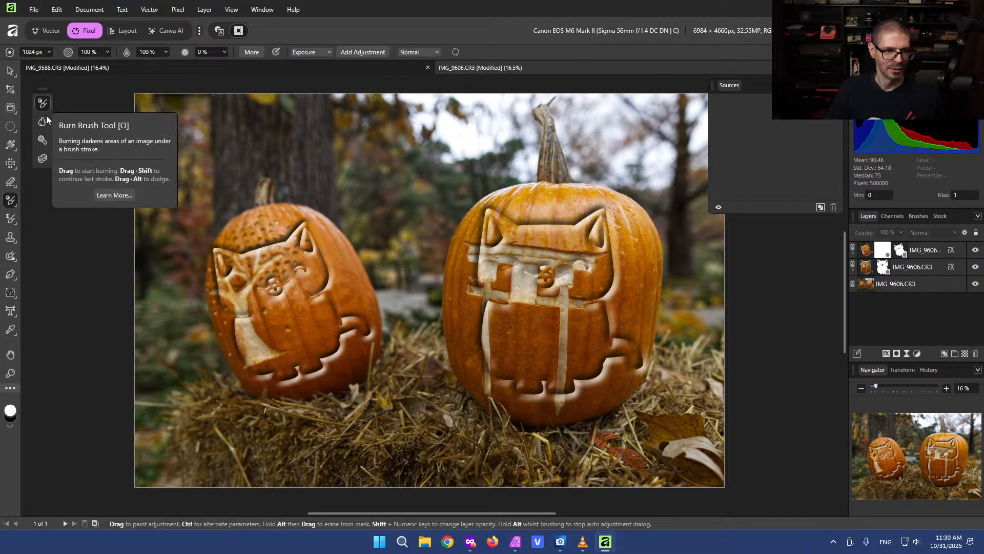
click(10, 218)
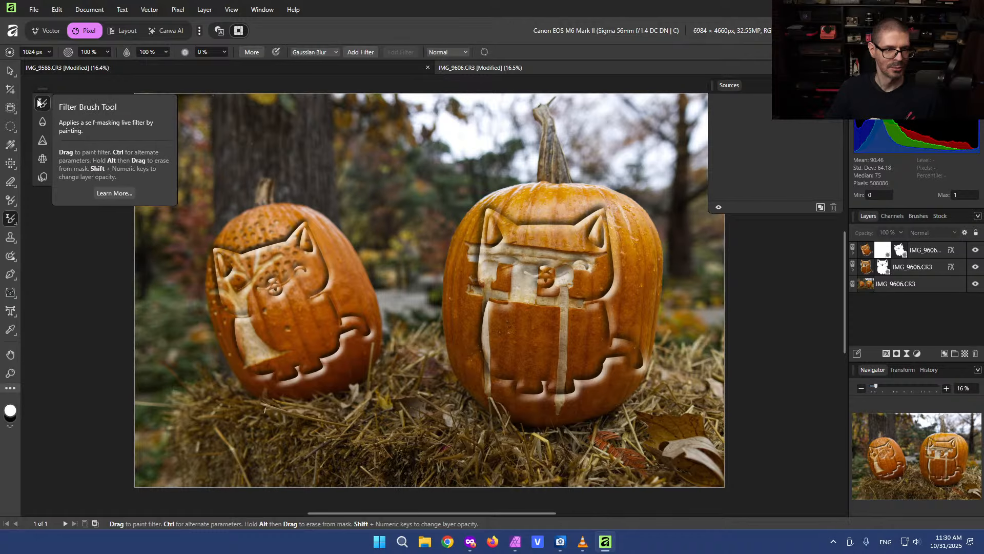
click(11, 237)
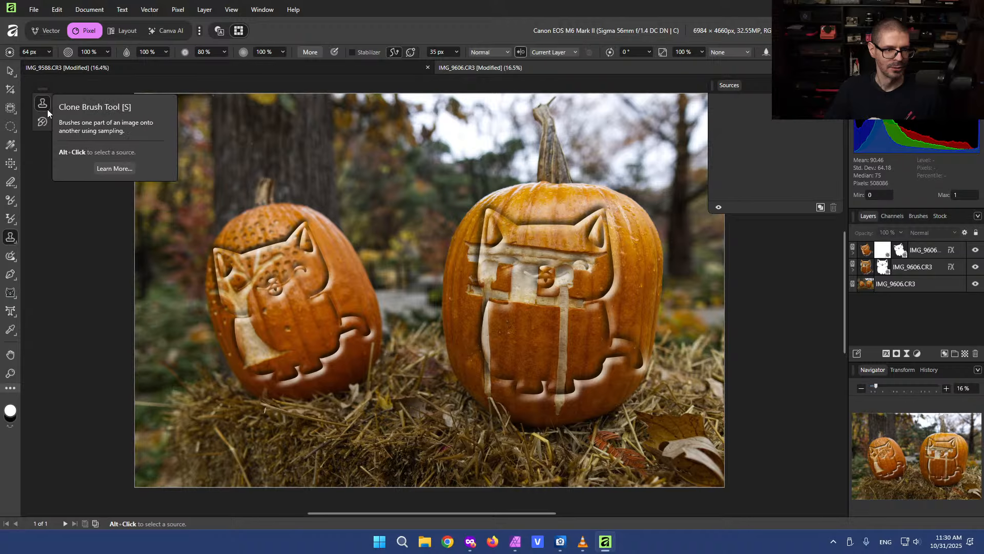
click(11, 255)
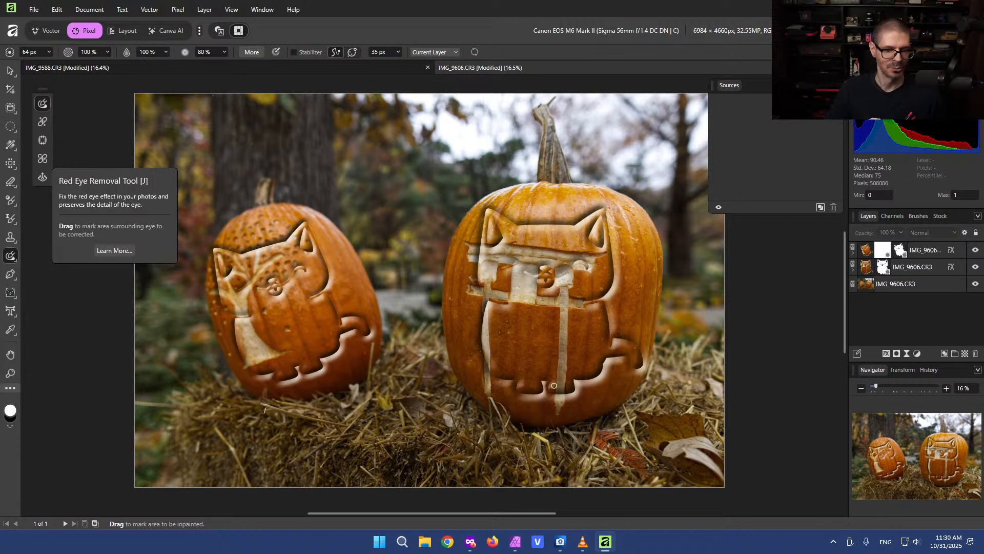
Switch to Affinity Photo 2, examine the retouch tool flyout, and choose the Pen Tool from its flyout
click(515, 541)
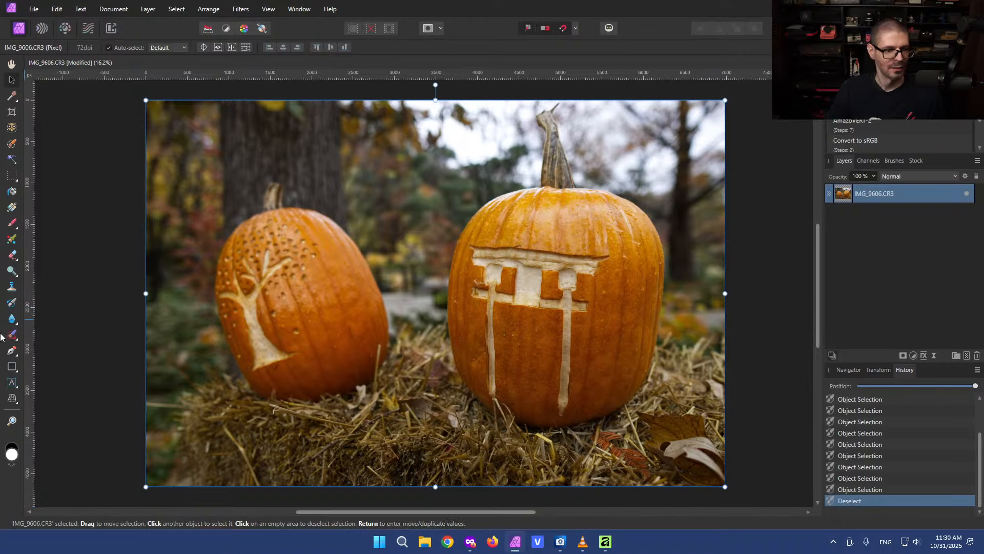
click(13, 336)
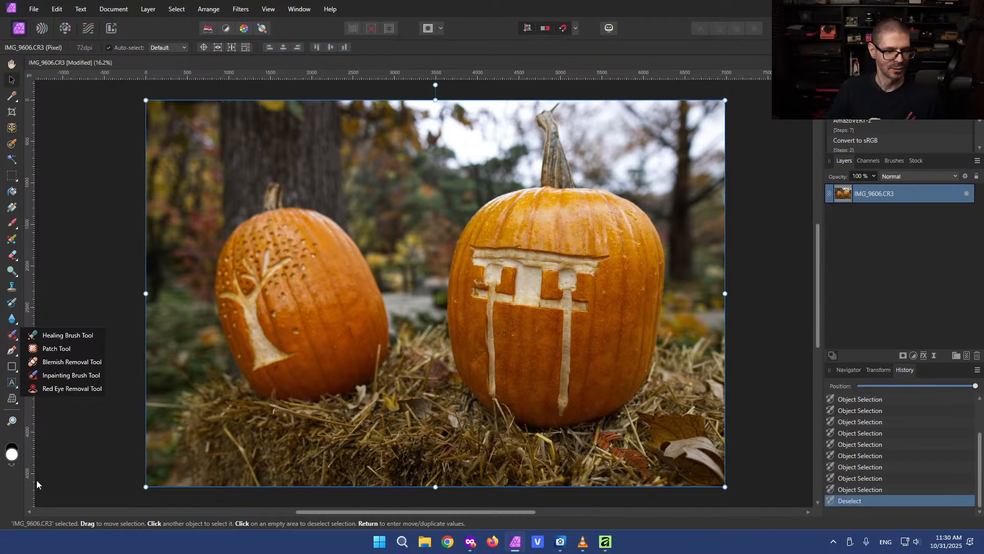
click(13, 496)
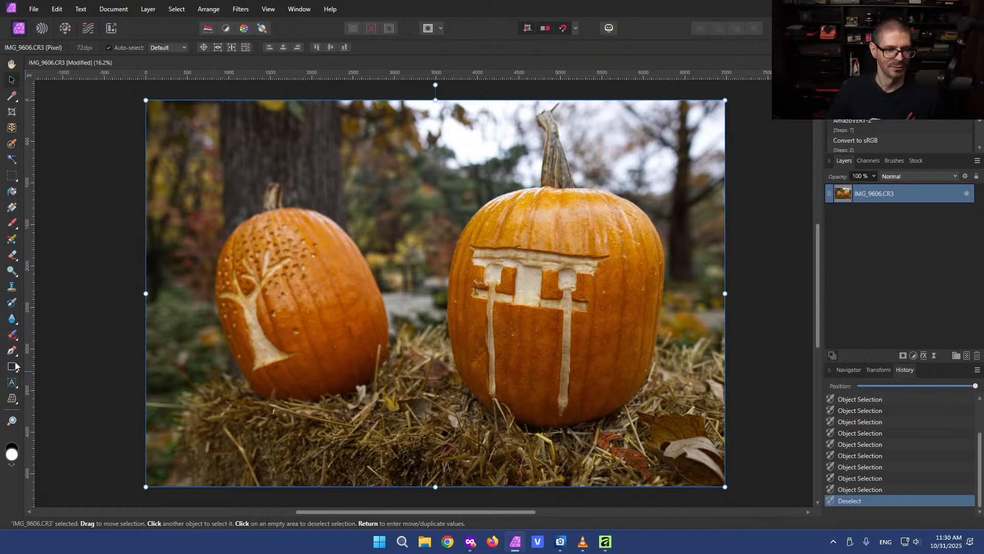
click(12, 335)
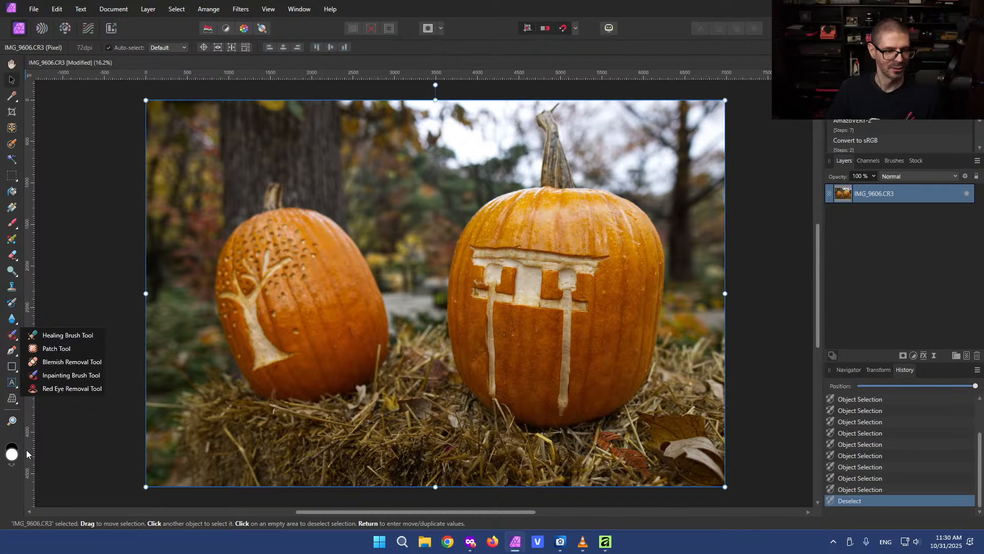
click(16, 493)
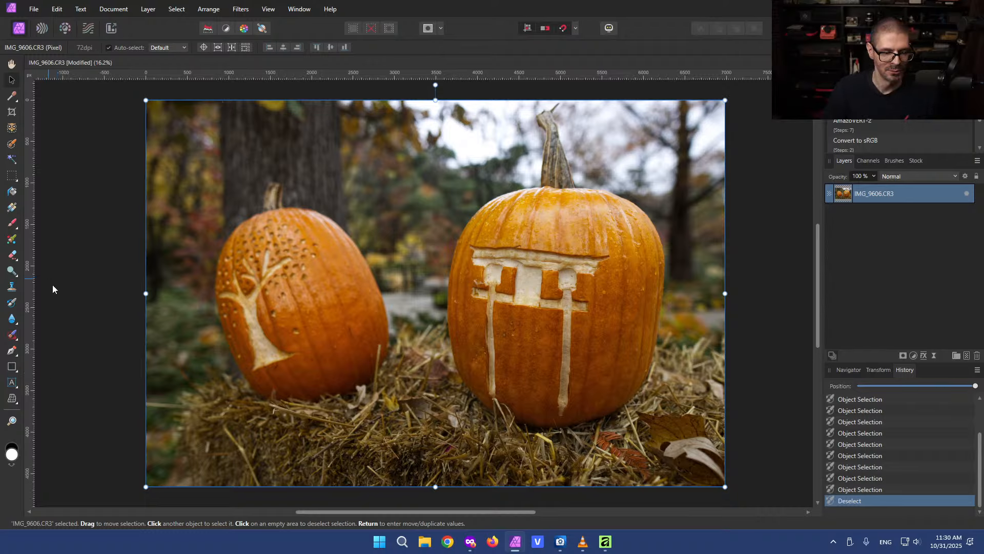
click(14, 357)
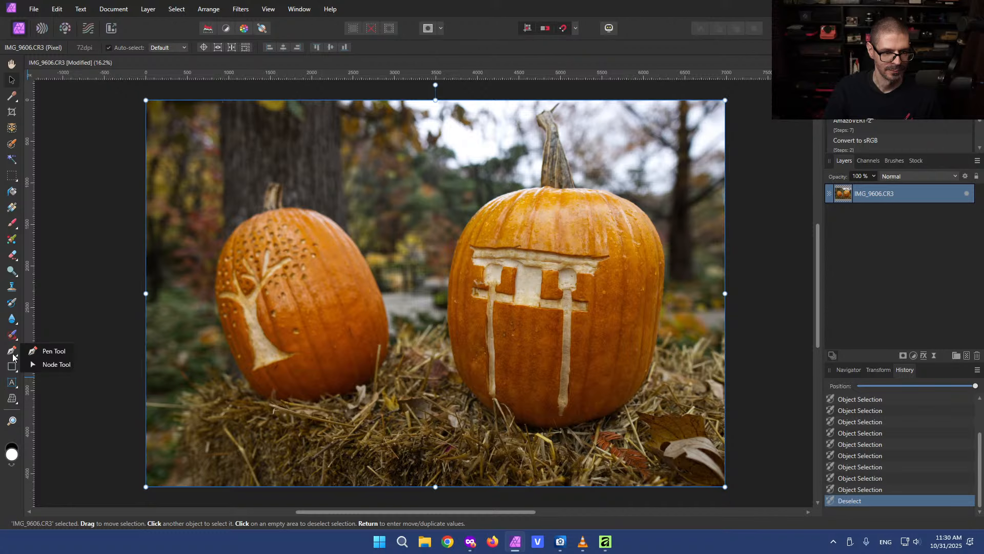
click(35, 351)
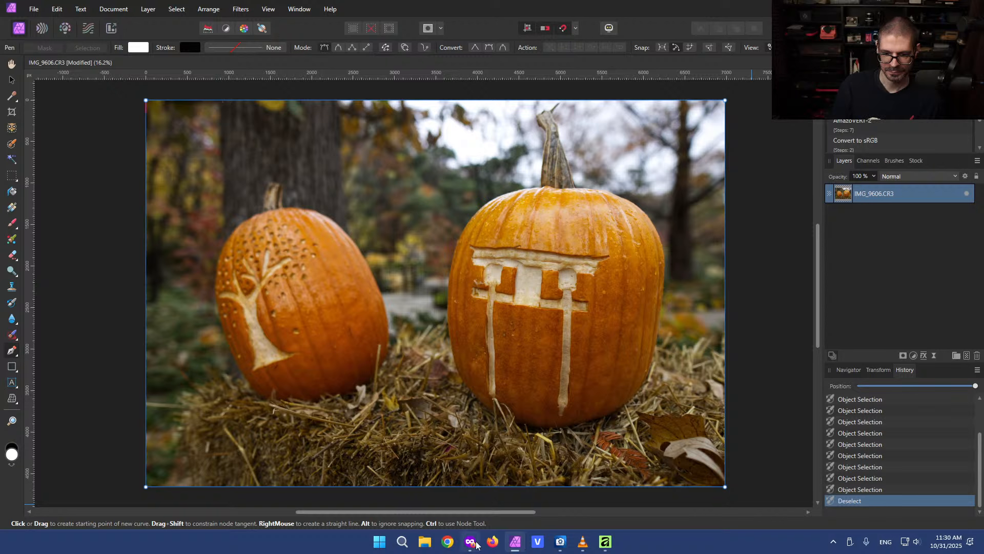
Switch back to the new Affinity app and examine the pen, shape, text and color picker tool groups, selecting Color Picker
mouse_move(473, 545)
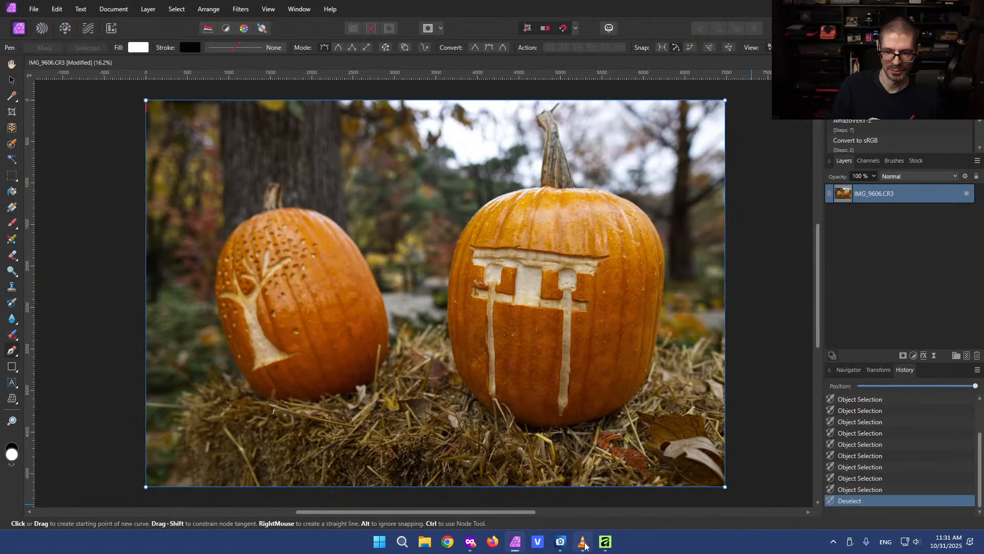
click(605, 541)
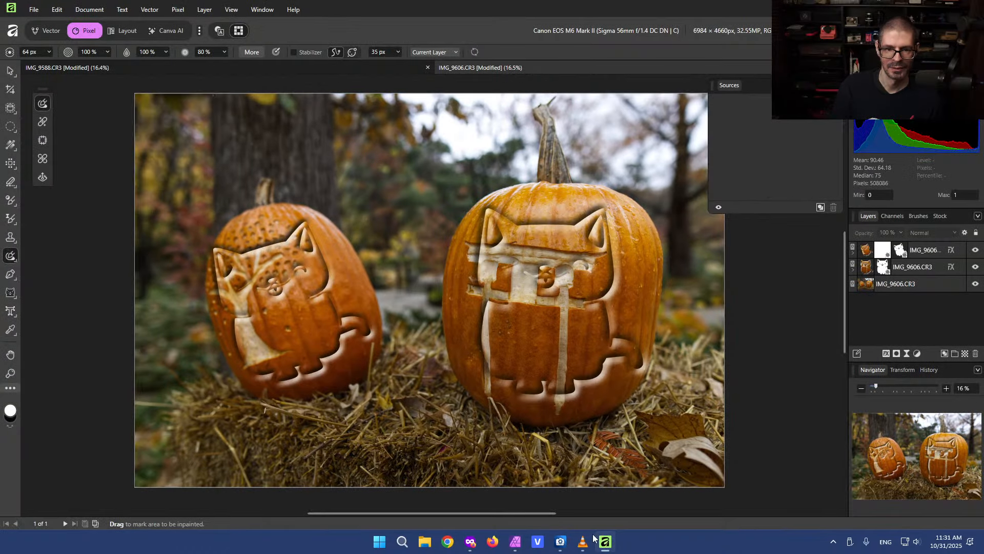
click(10, 275)
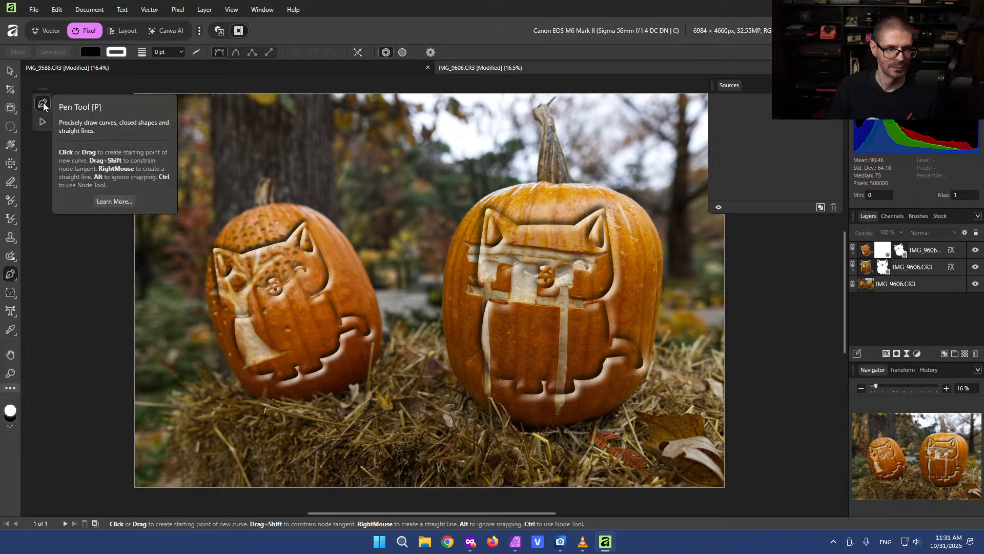
click(11, 293)
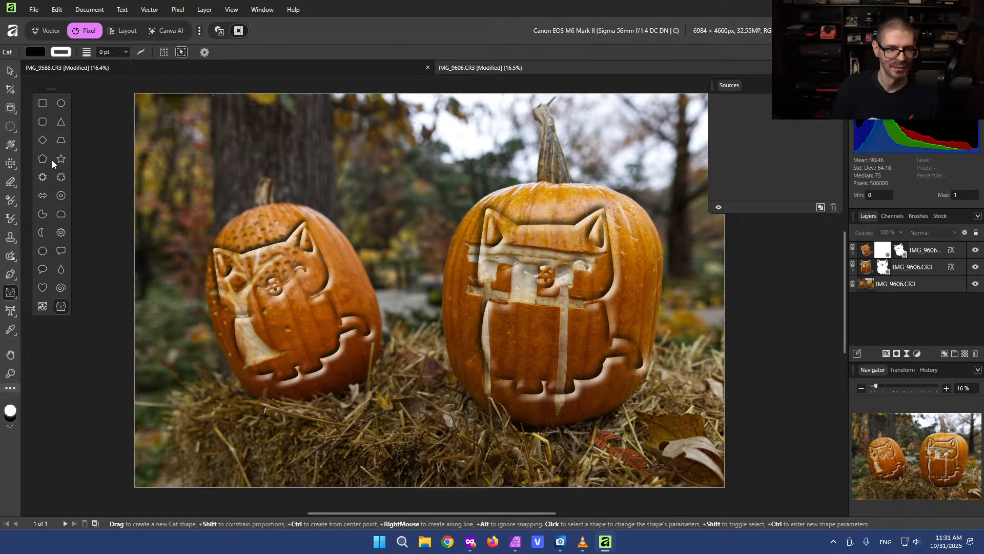
click(10, 311)
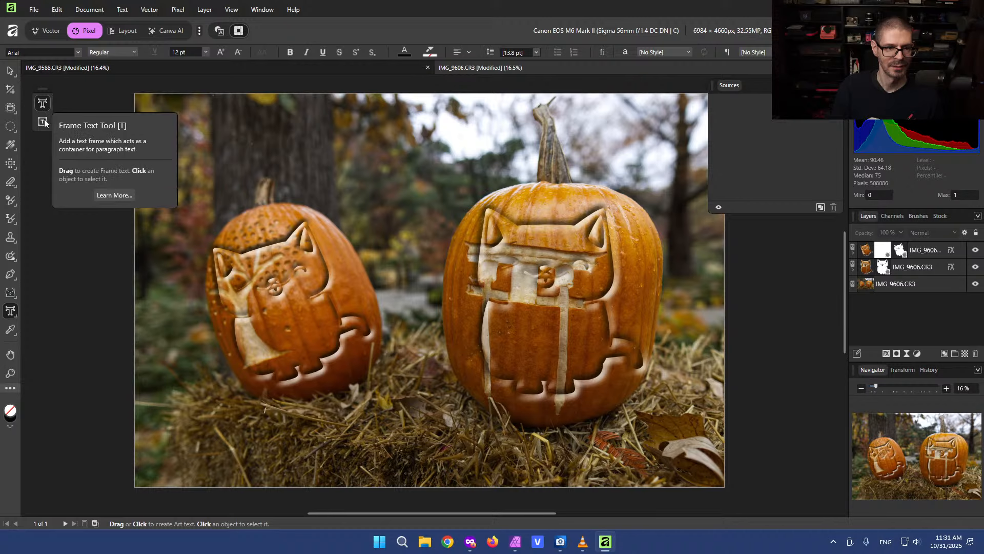
click(15, 329)
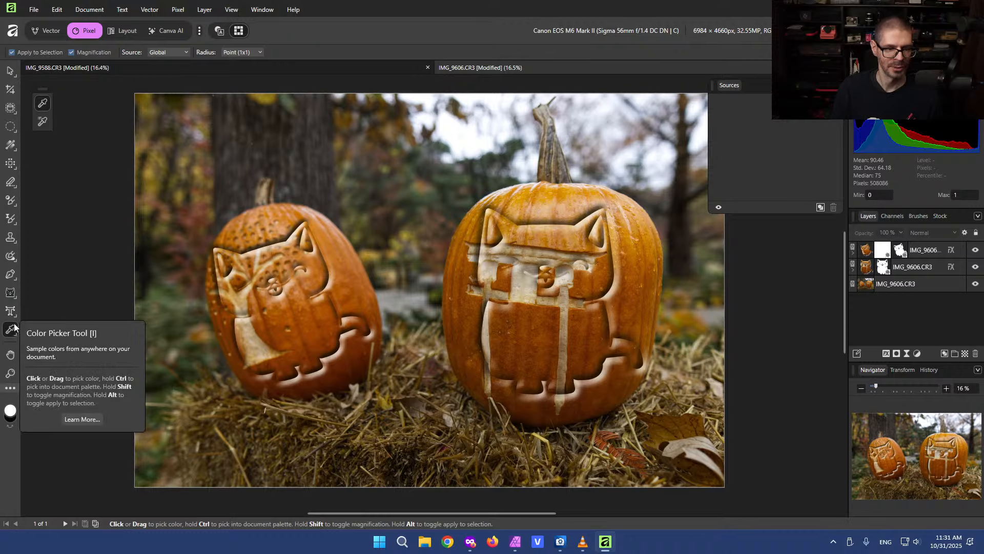
click(42, 122)
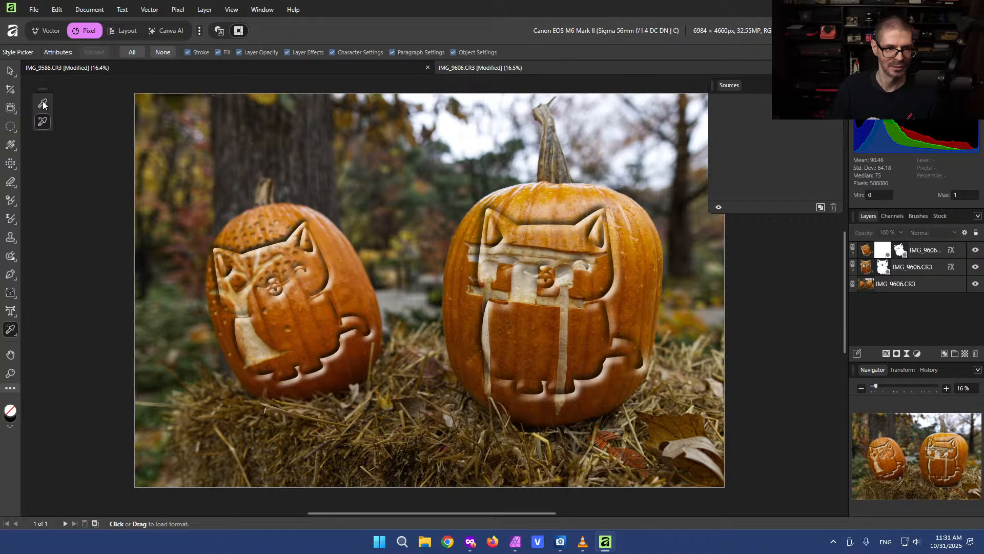
click(42, 104)
Sample pumpkin colours with the Color Picker and expand the top cat layer to view its mask
drag(379, 302, 360, 220)
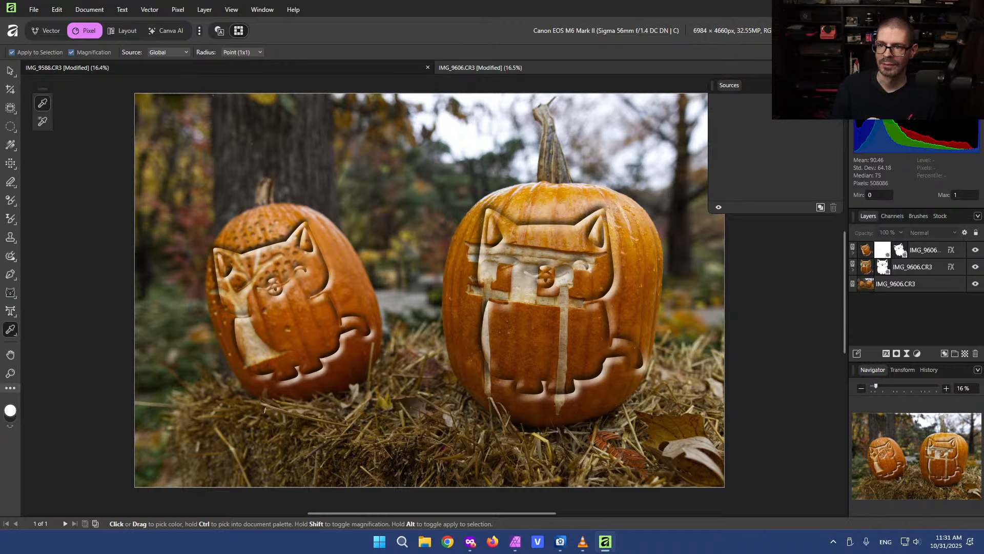
drag(329, 280, 880, 240)
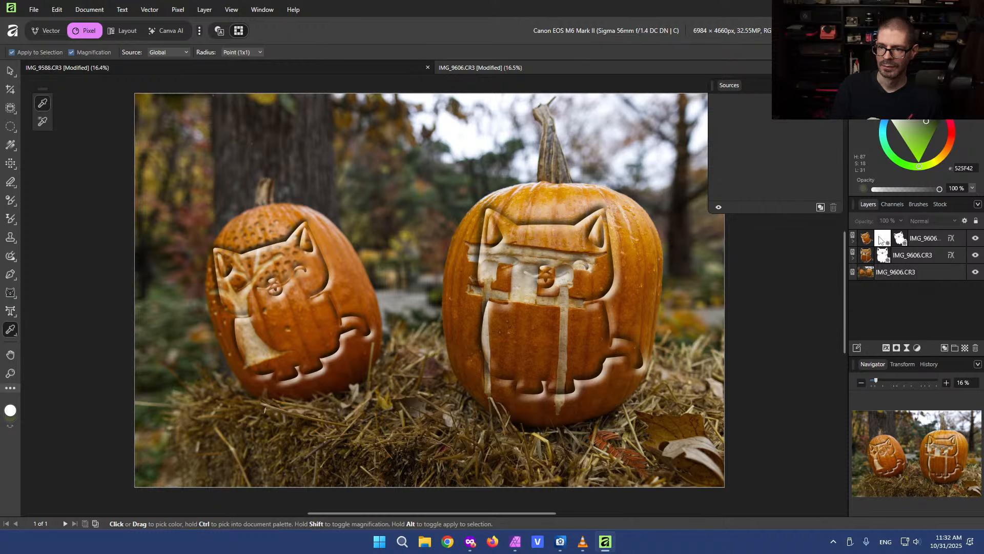
click(854, 241)
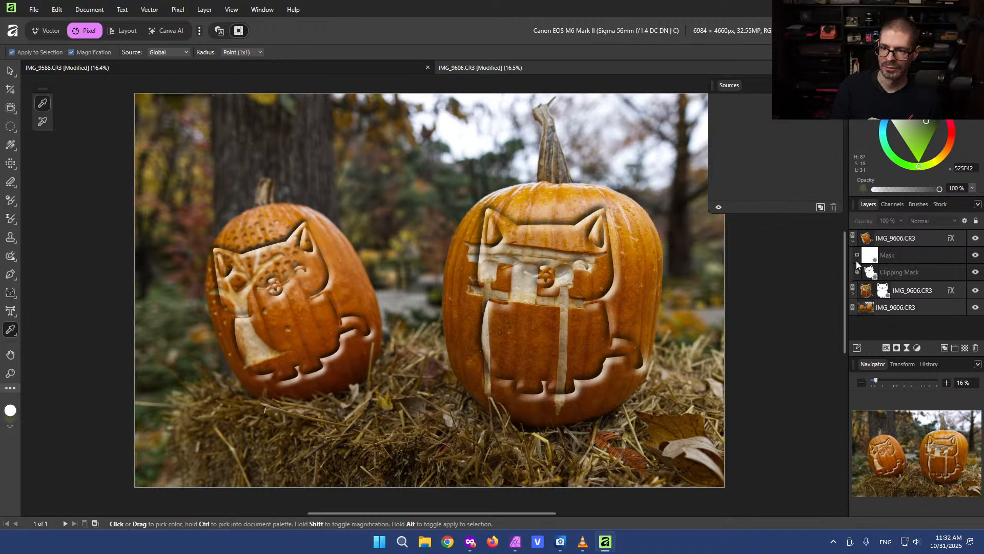
click(921, 239)
drag(427, 260, 126, 437)
Switch to Affinity Photo 2, select the Color Picker Tool and sample colours on the left pumpkin
click(515, 542)
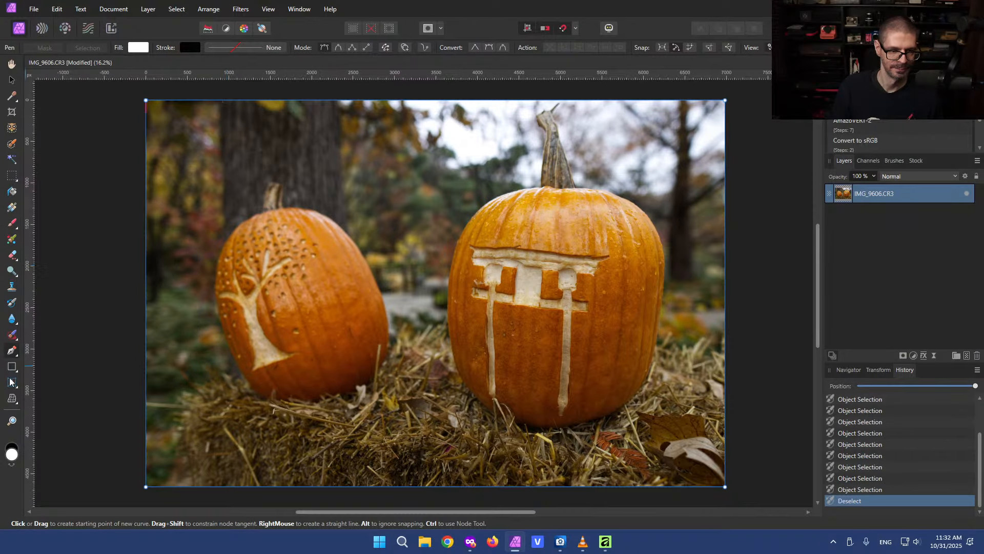
click(12, 337)
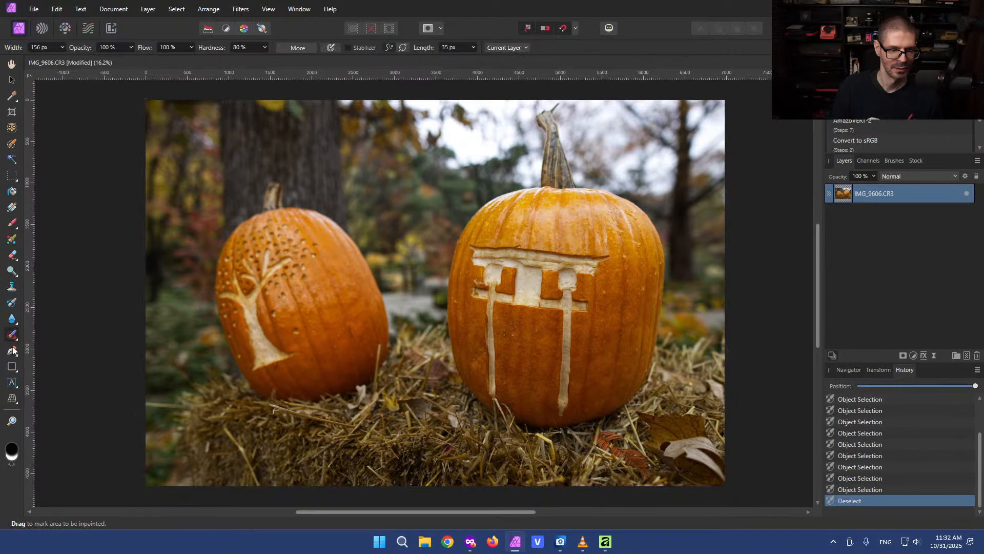
click(13, 97)
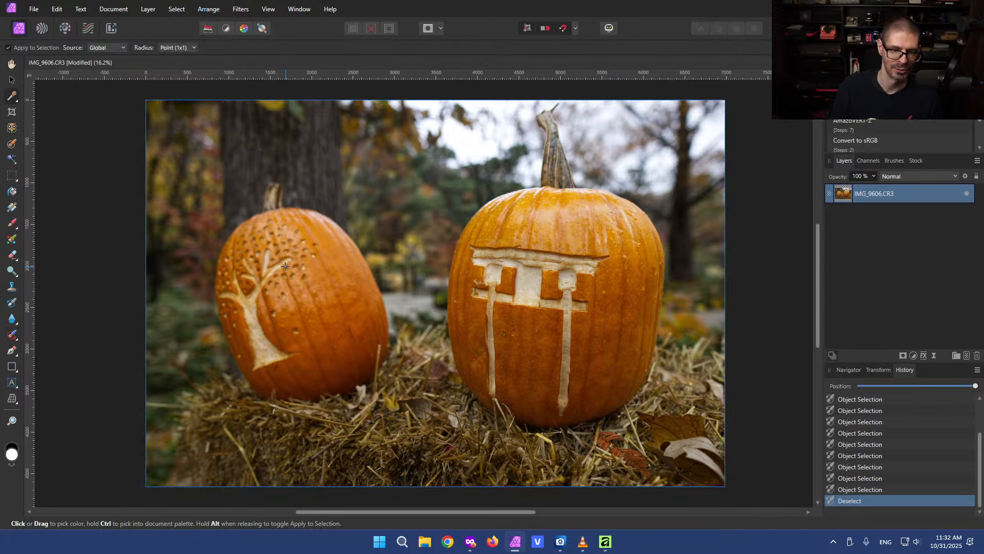
click(323, 284)
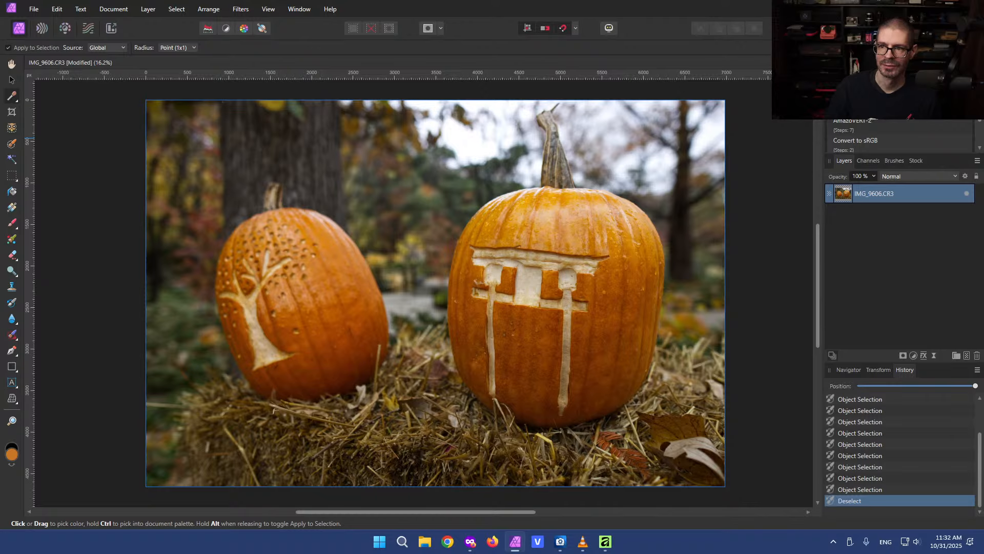
click(842, 62)
click(328, 326)
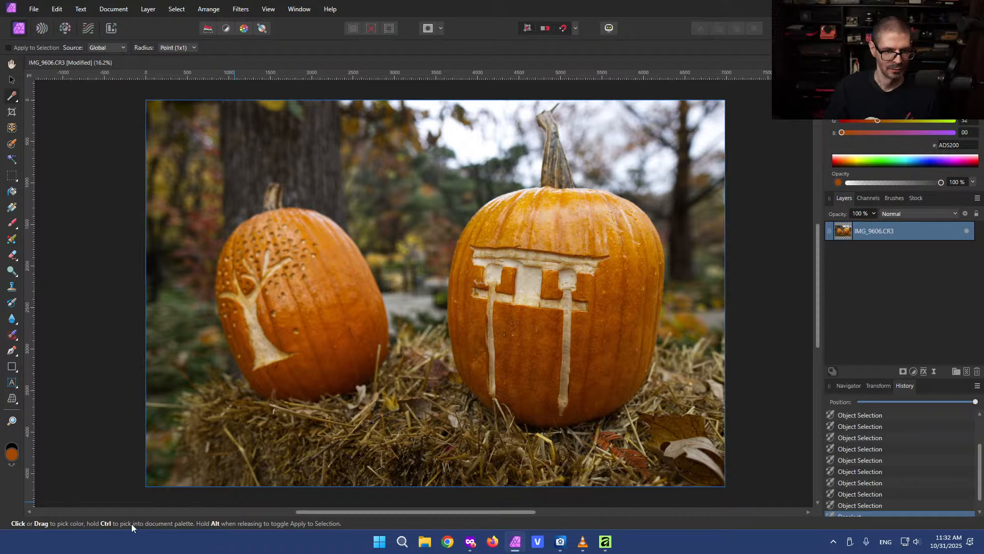
Duplicate the photo layer and rasterize the duplicate
right_click(908, 232)
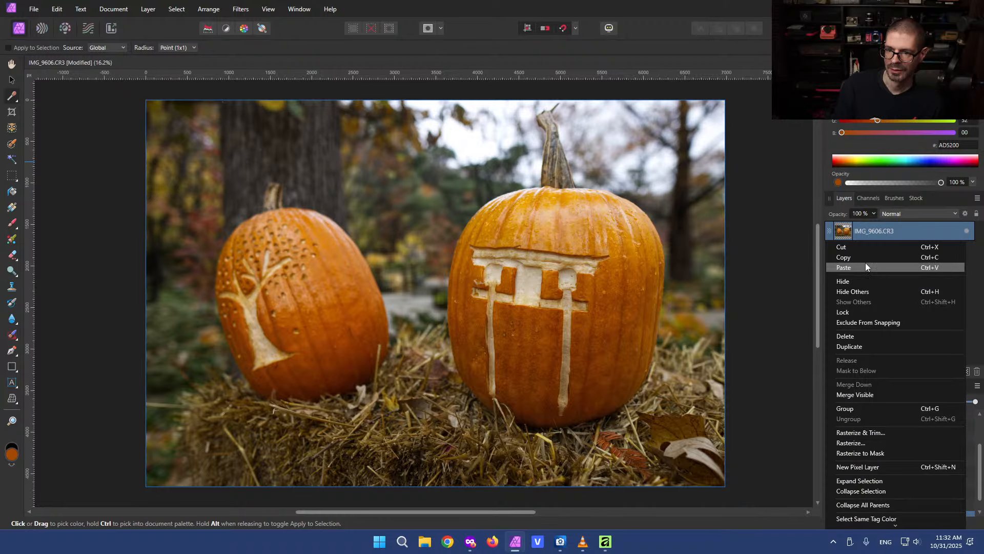
click(868, 347)
right_click(897, 232)
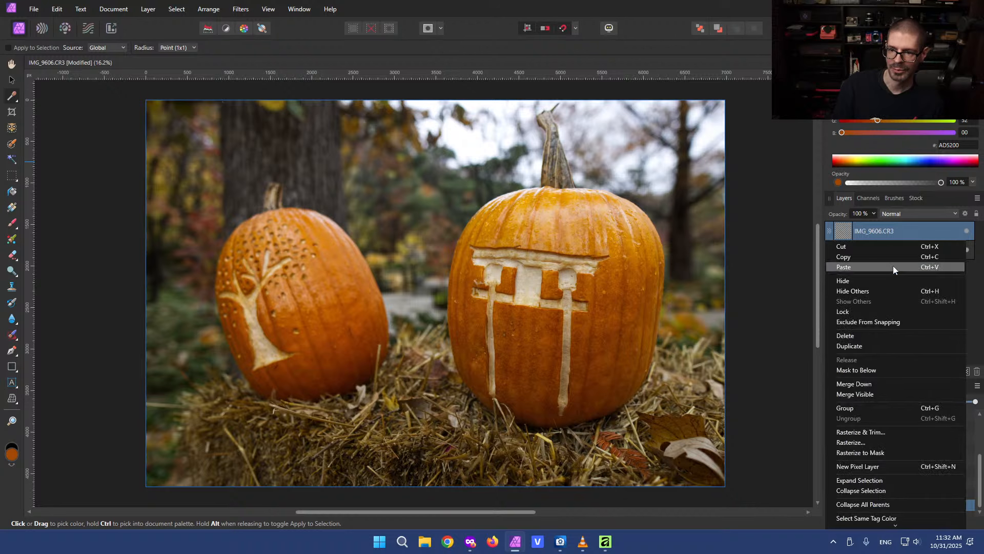
click(872, 441)
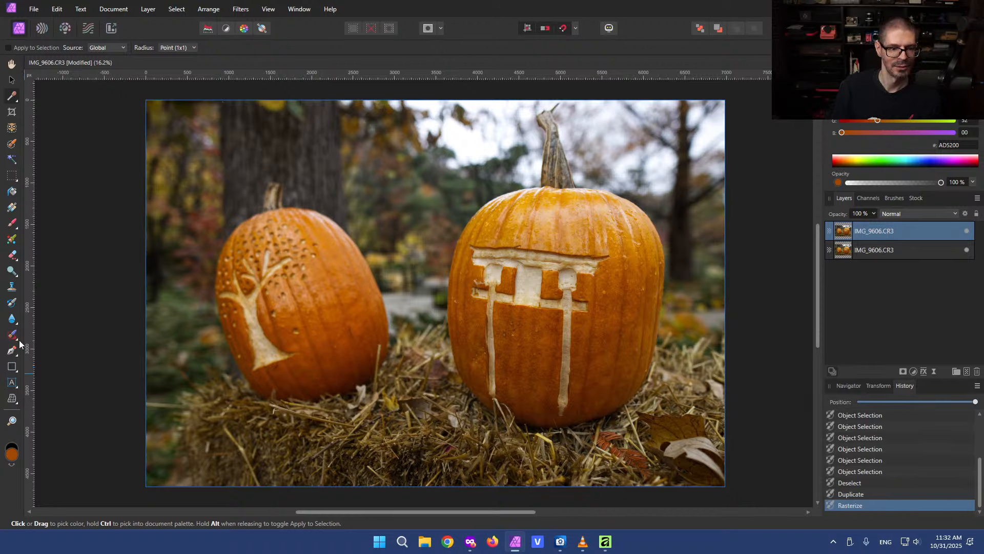
Enable Apply to Selection and sample colours at several spots on both pumpkins with the Color Picker
click(8, 47)
click(315, 261)
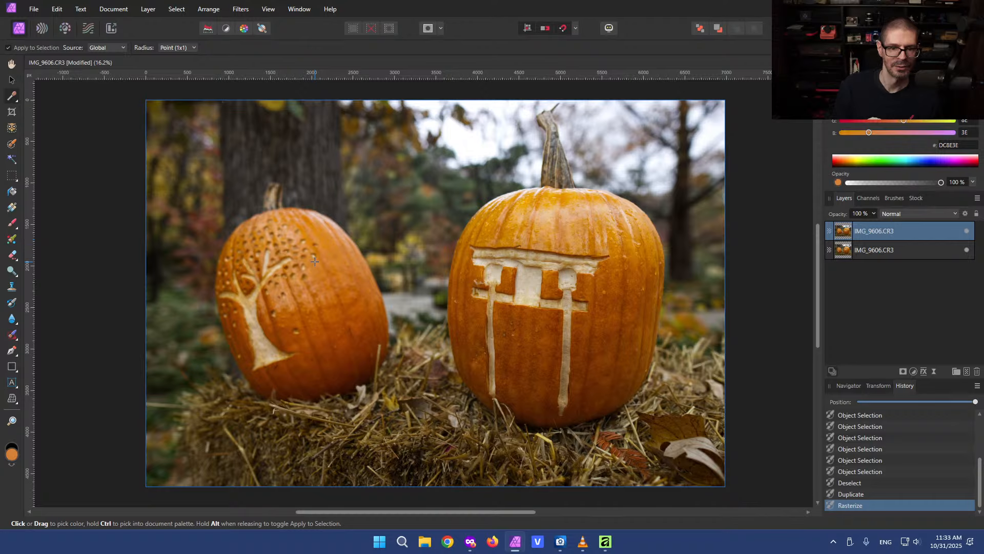
click(261, 263)
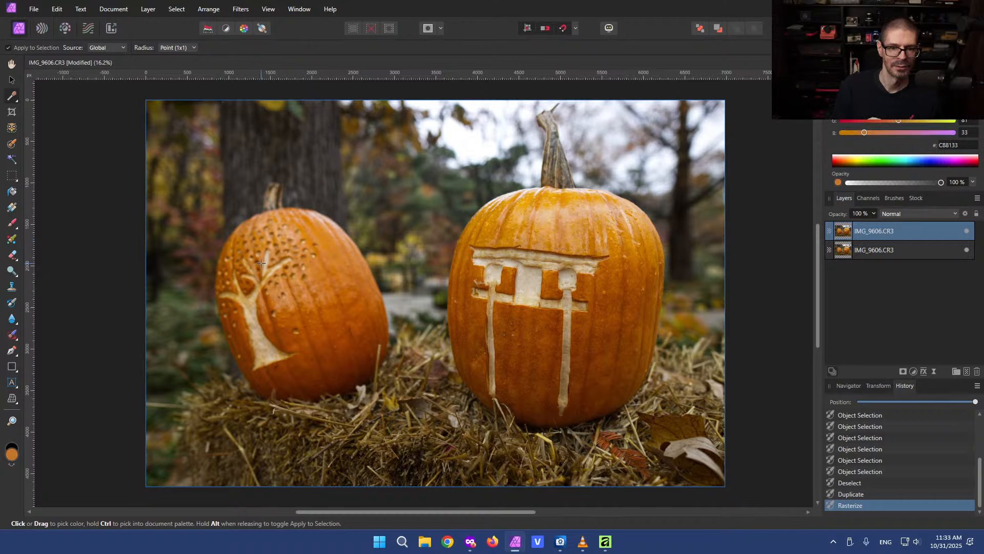
click(261, 369)
click(552, 174)
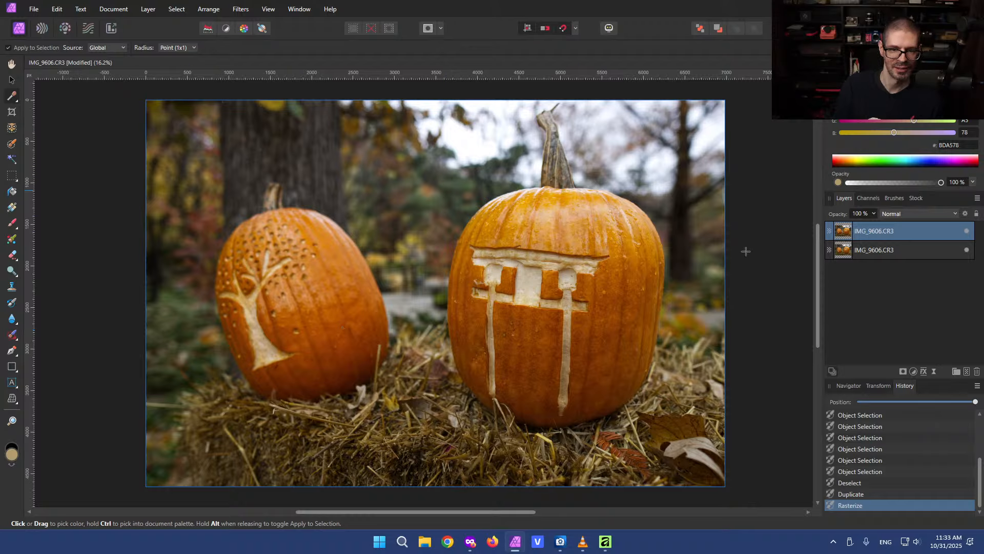
click(305, 337)
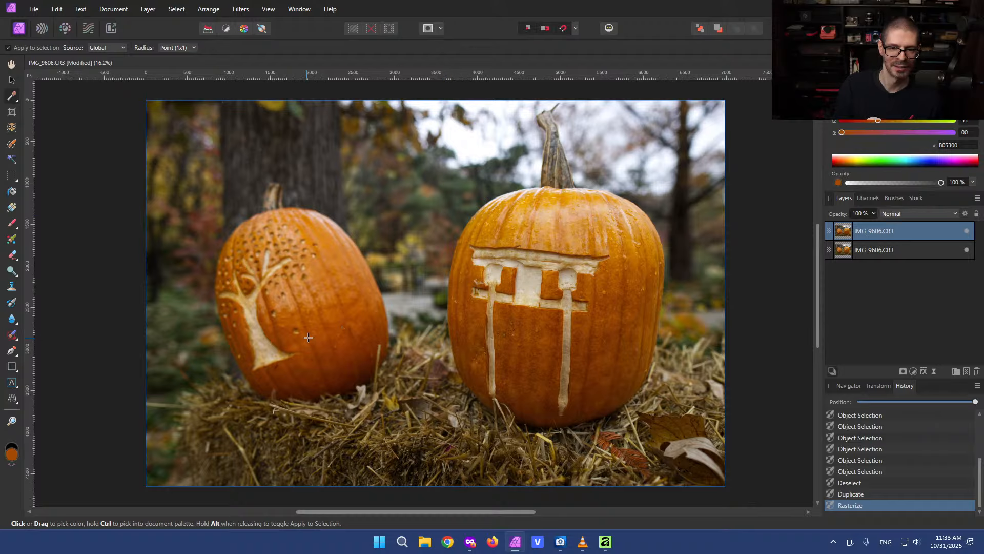
click(353, 312)
click(591, 287)
click(623, 317)
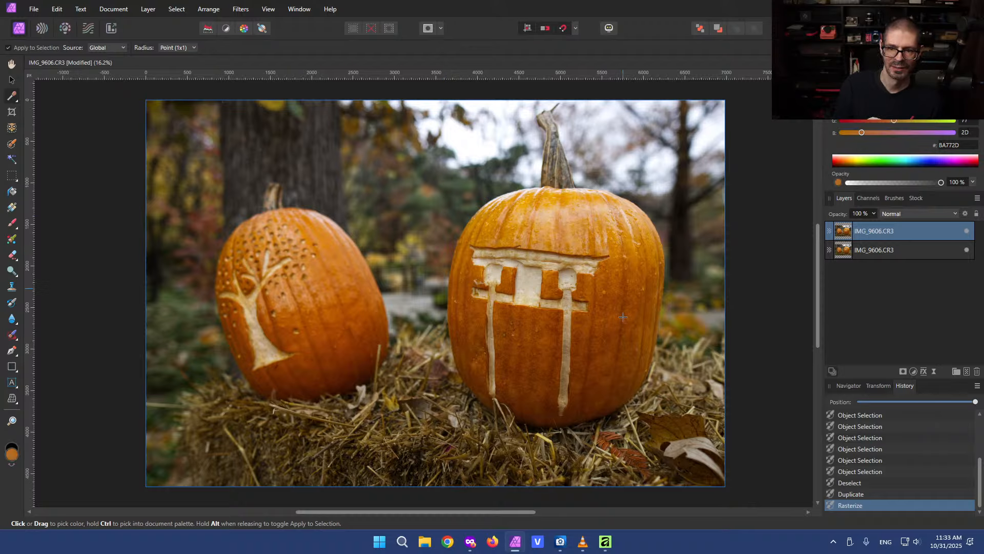
Sample colours across the carvings, tops and stems of both pumpkins with the Color Picker
click(612, 348)
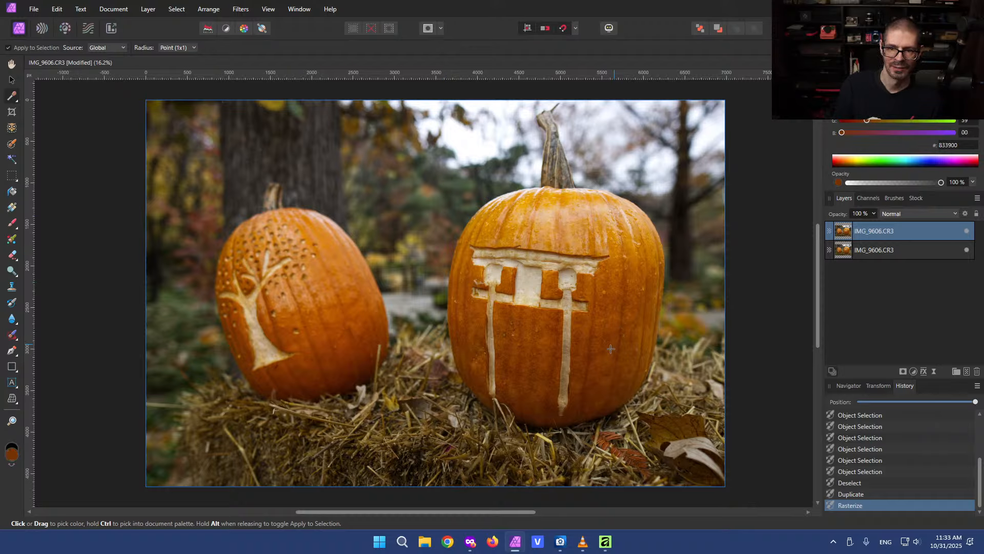
click(518, 334)
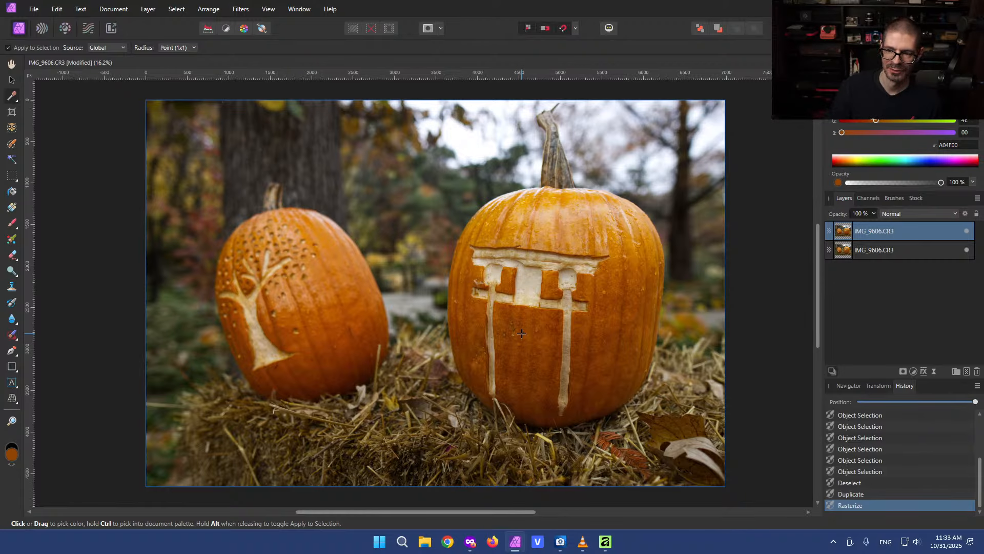
click(309, 310)
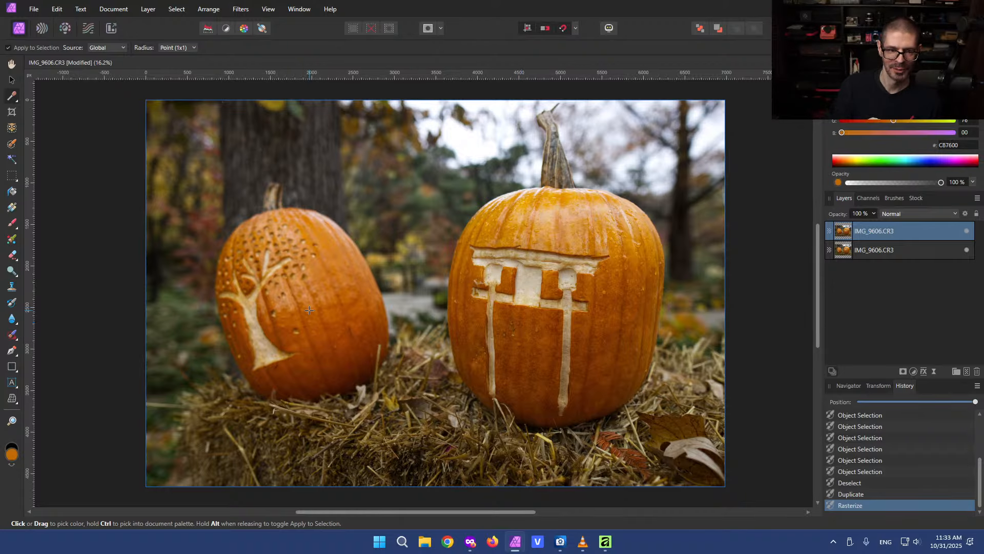
click(266, 346)
click(265, 286)
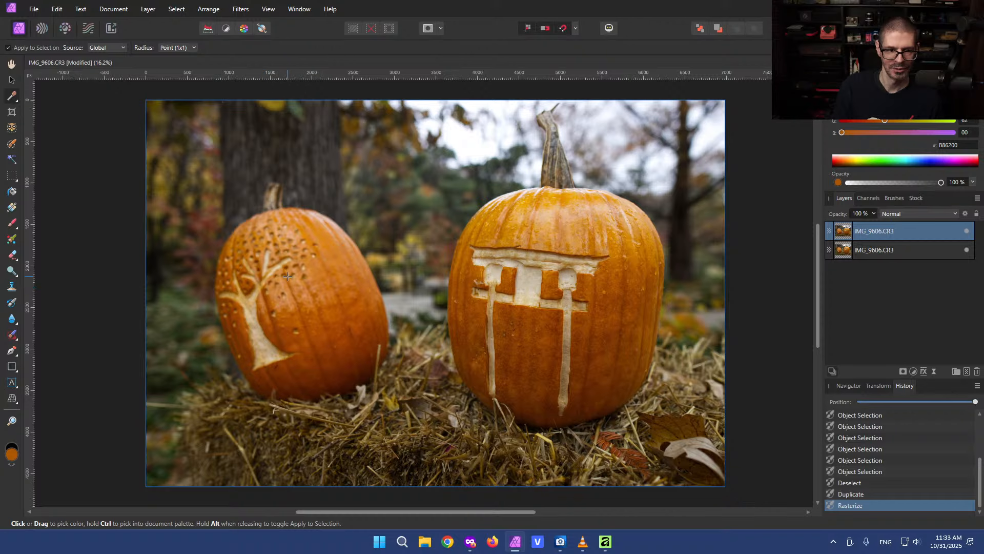
click(276, 251)
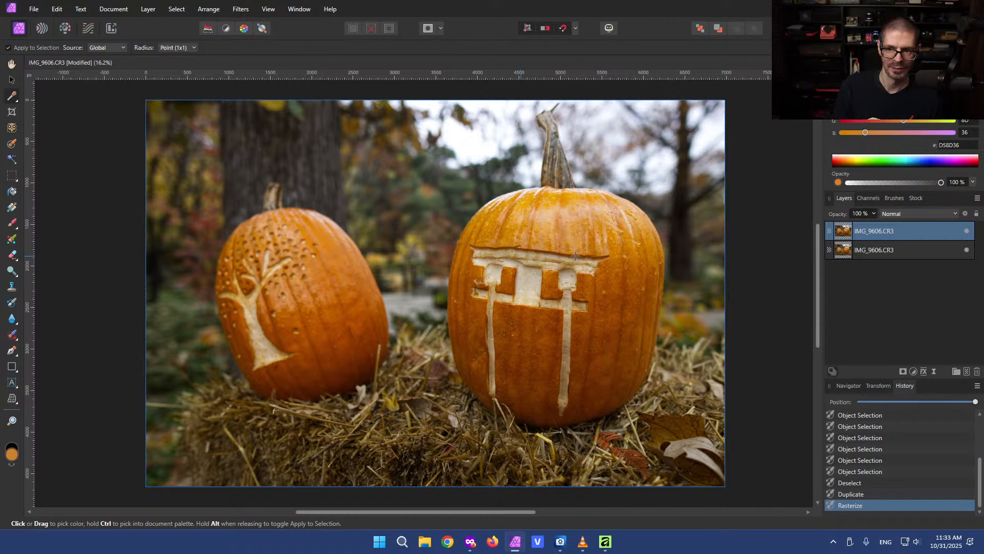
click(557, 180)
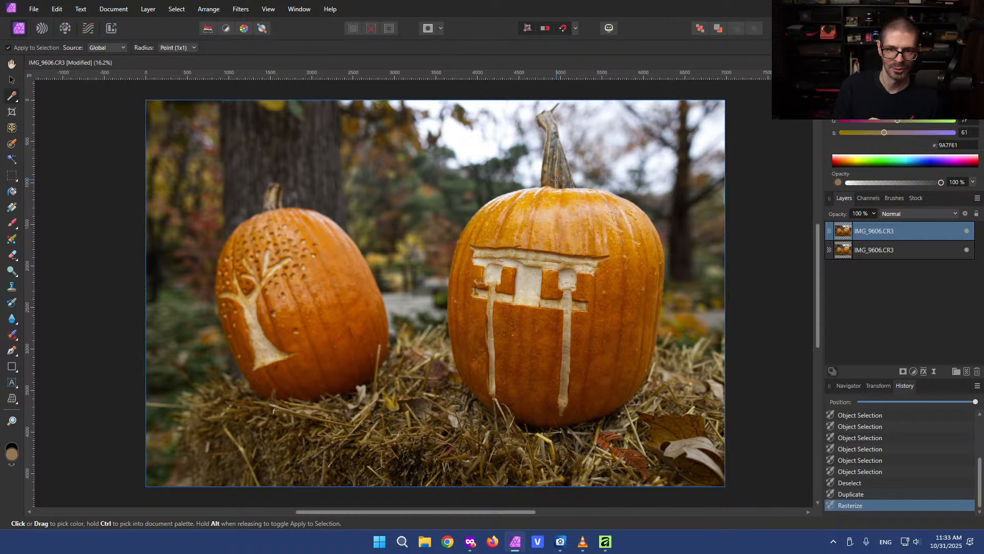
click(556, 224)
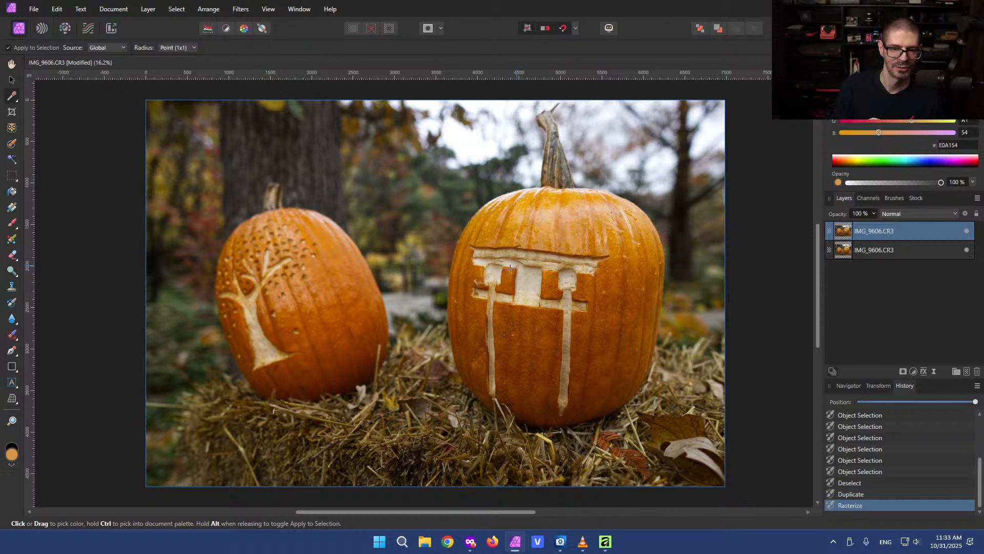
click(281, 228)
click(275, 199)
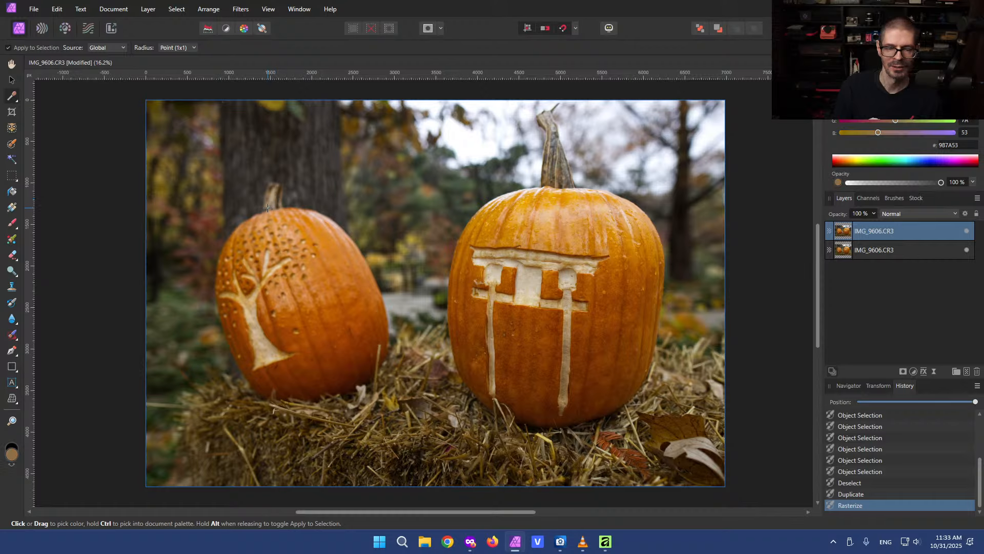
click(298, 349)
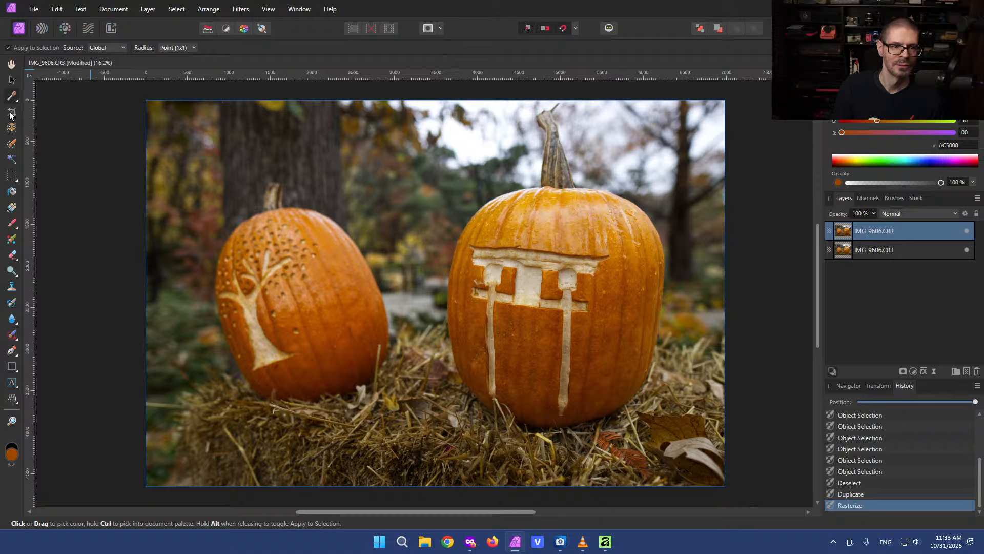
Draw a rectangular marquee around the left pumpkin's stem, sample colours inside and outside it with the Color Picker, then deselect
click(11, 175)
drag(230, 173, 295, 227)
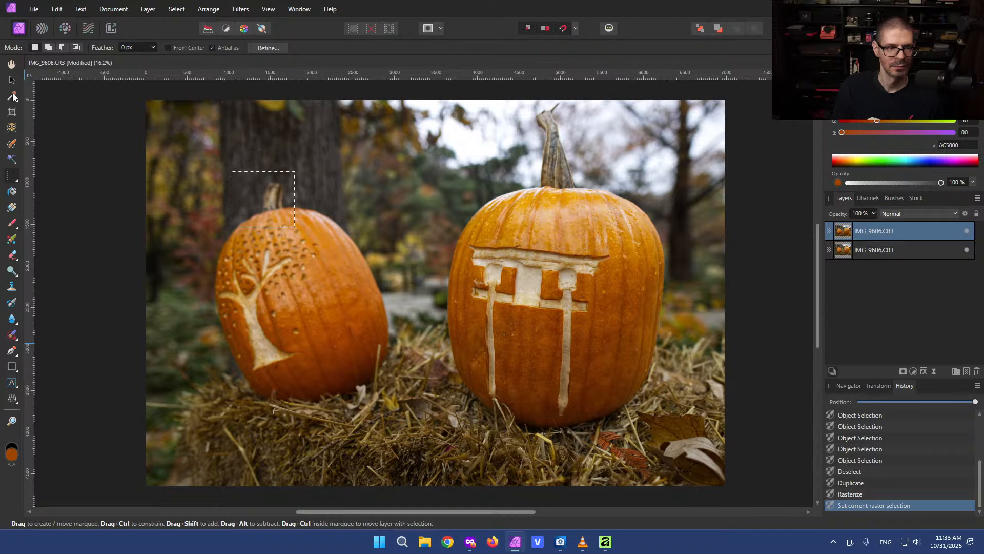
click(12, 96)
click(577, 219)
click(578, 220)
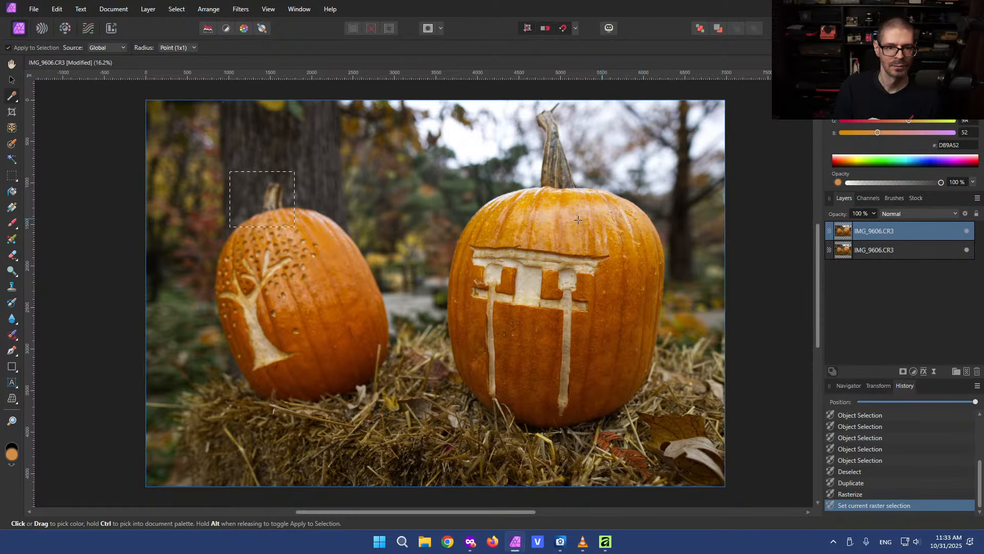
click(578, 219)
click(578, 219)
click(578, 220)
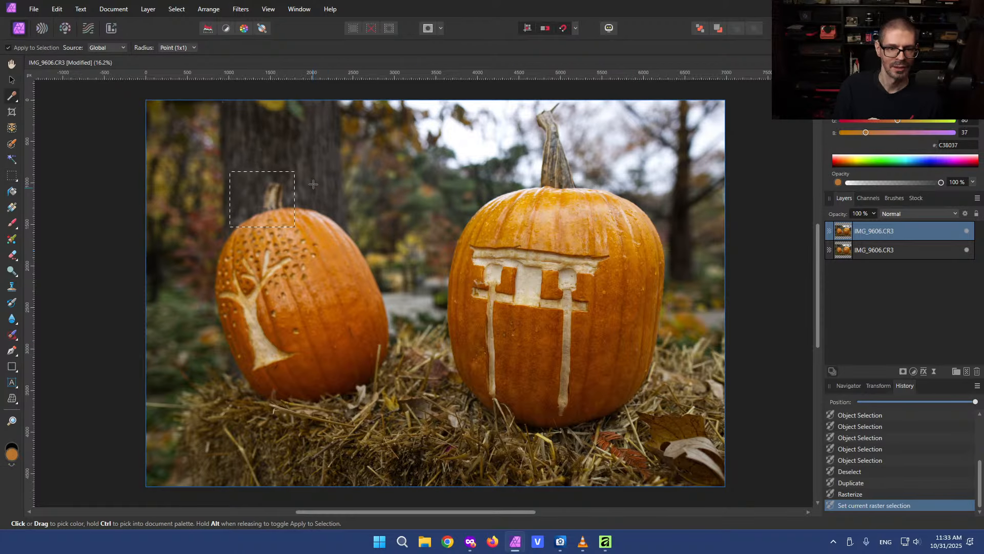
click(314, 296)
click(564, 334)
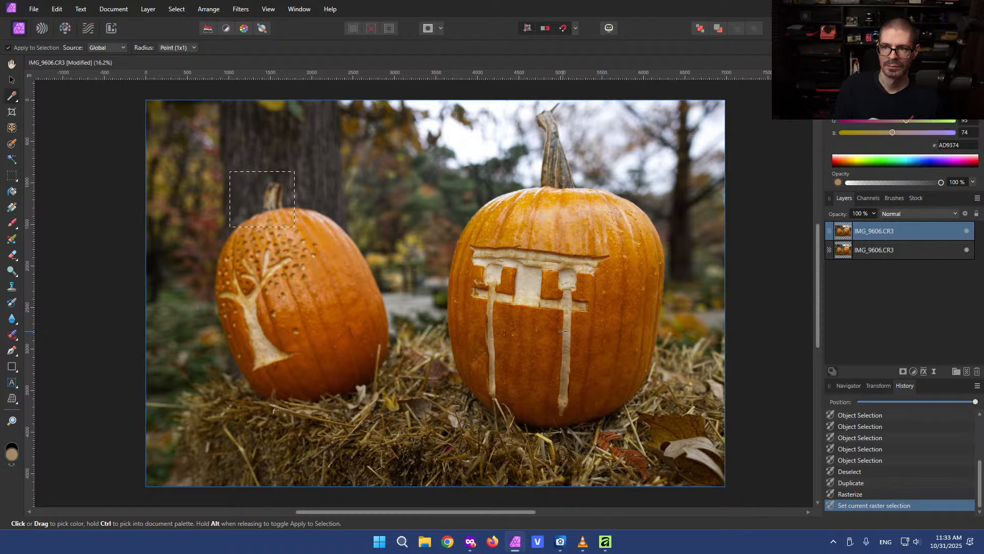
click(528, 385)
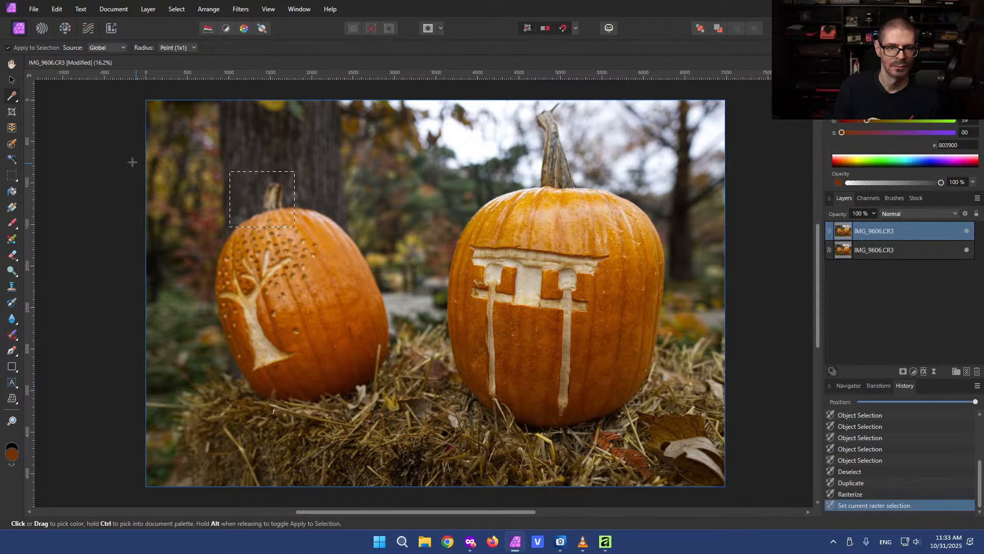
click(12, 176)
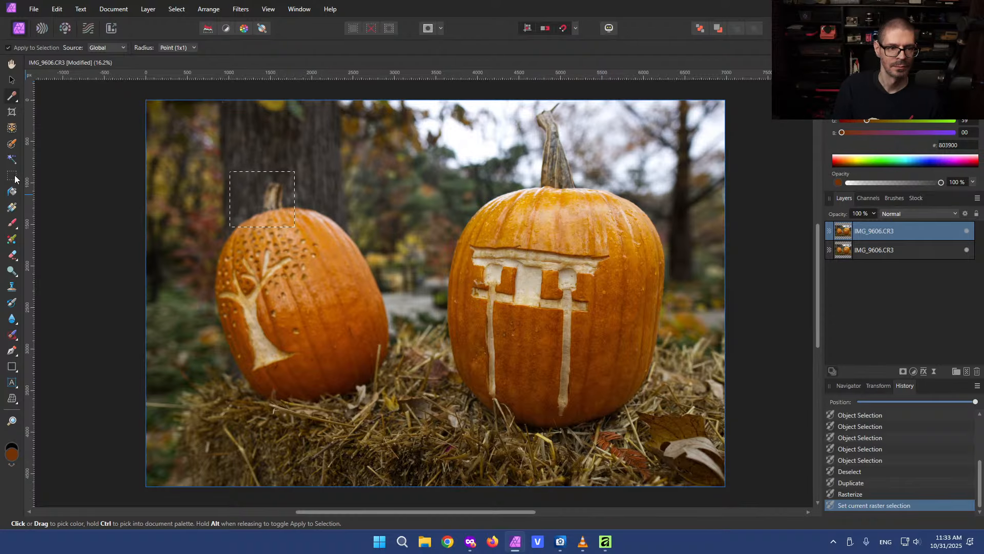
click(76, 171)
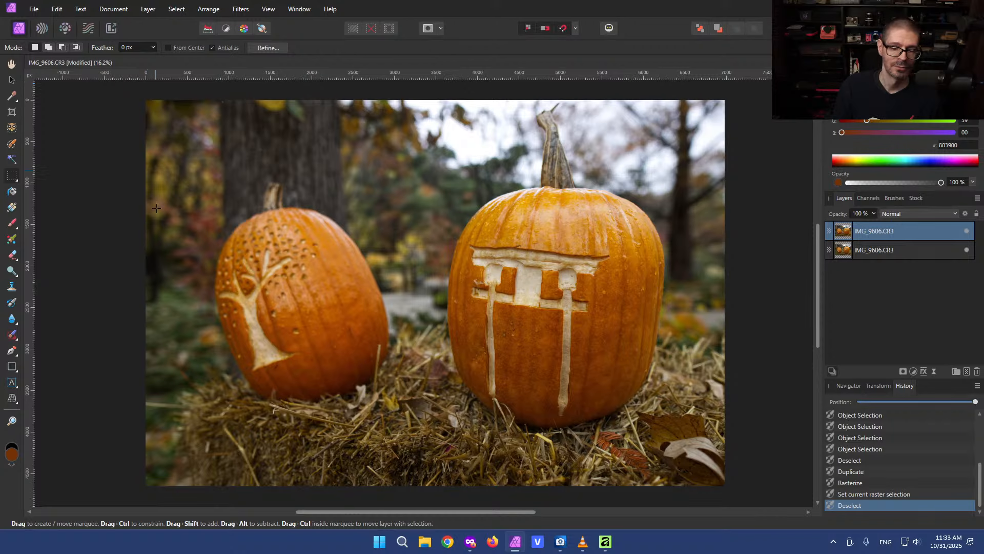
Switch to the new Affinity app and sample colours around the left pumpkin's stem with the magnifying Color Picker
click(605, 541)
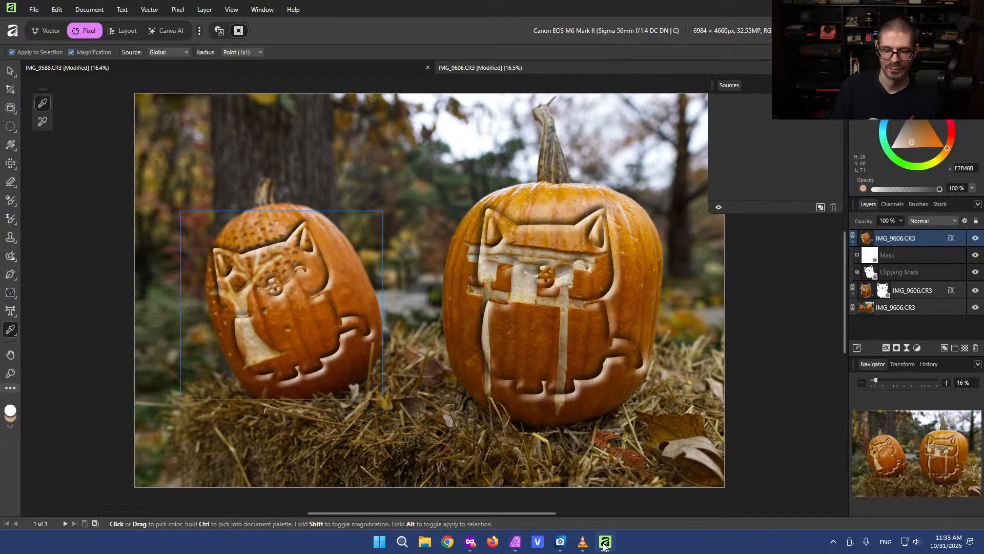
drag(372, 359, 251, 143)
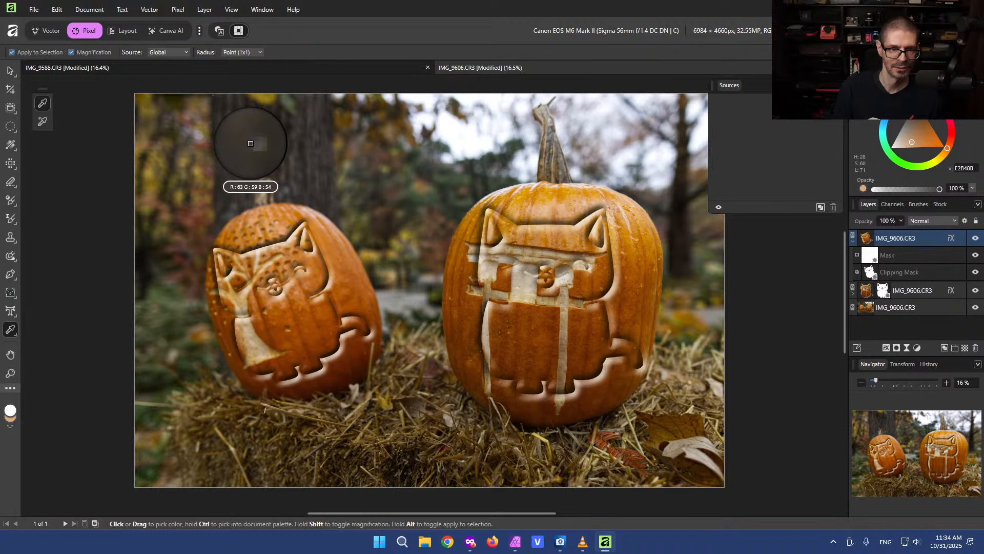
scroll(250, 144, up, 2)
scroll(250, 163, down, 1)
scroll(250, 164, up, 2)
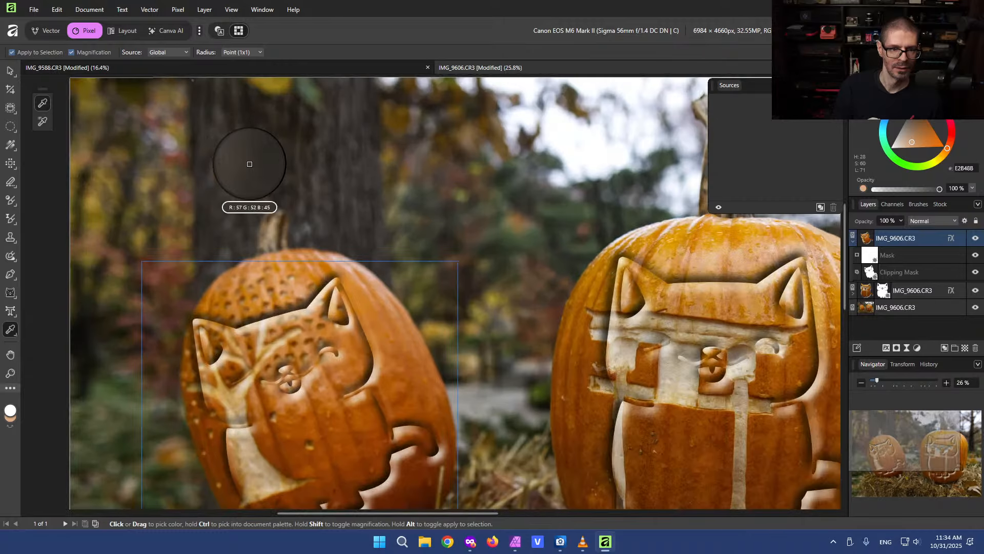
scroll(249, 164, up, 2)
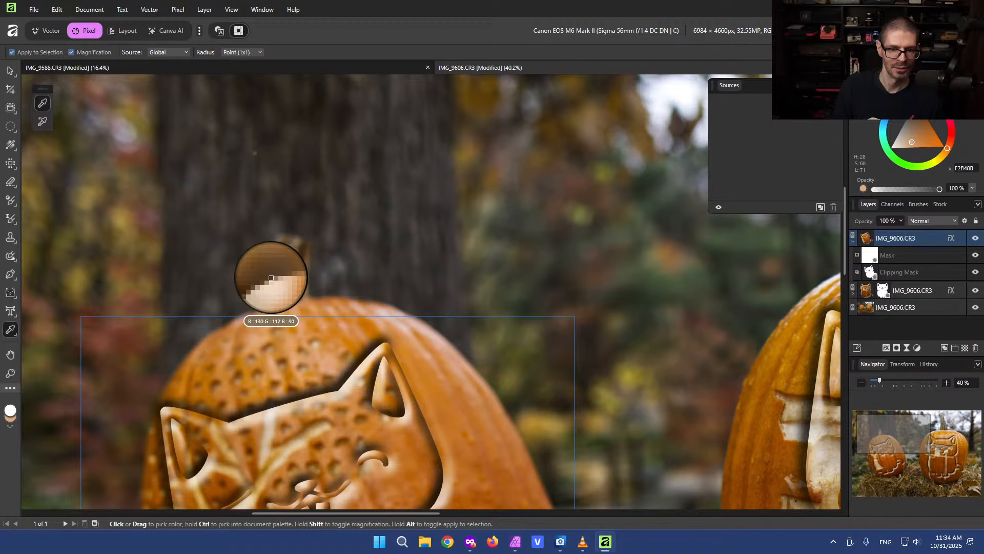
click(271, 278)
scroll(390, 287, down, 1)
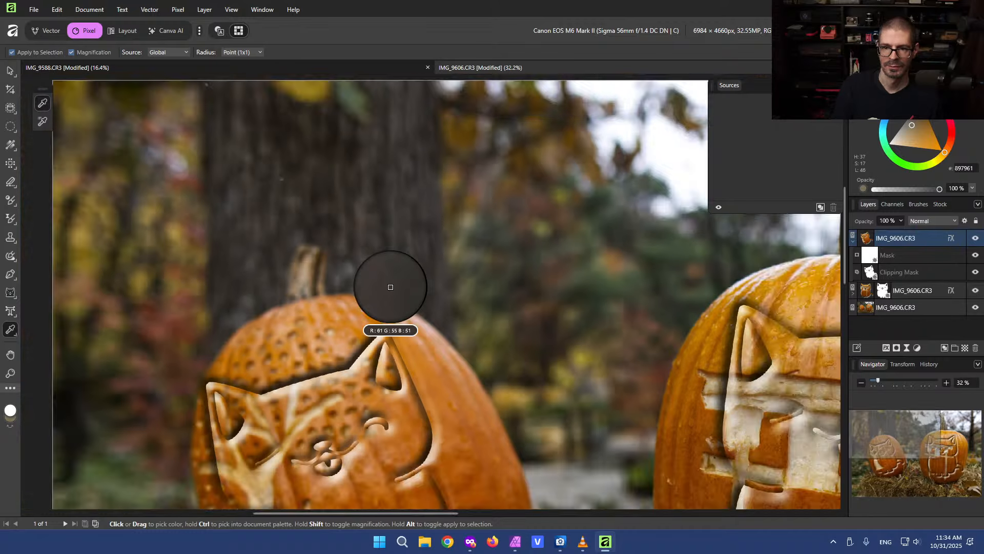
scroll(391, 287, down, 4)
drag(501, 333, 449, 300)
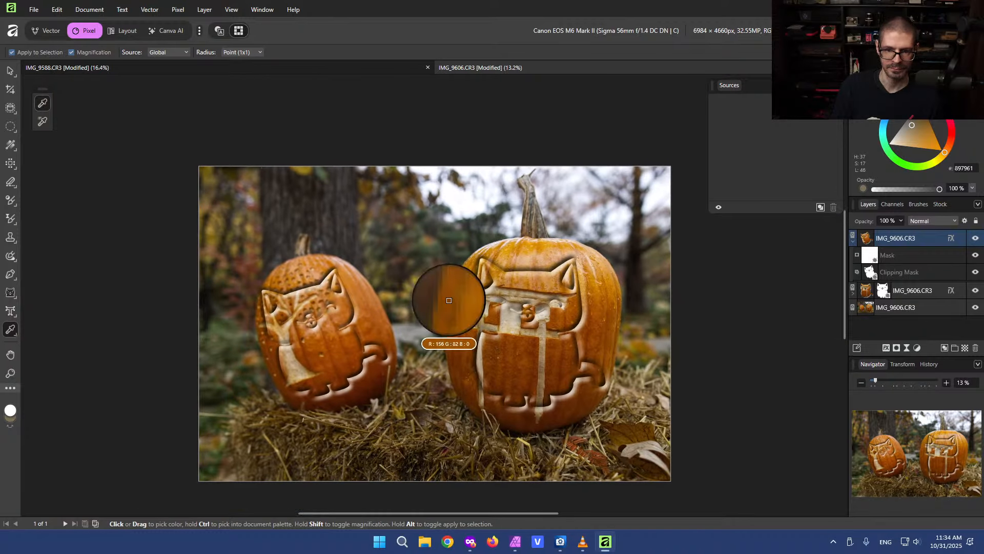
Pick the style from the left pumpkin with the Style Picker Tool, applying it to the selected top layer
click(10, 329)
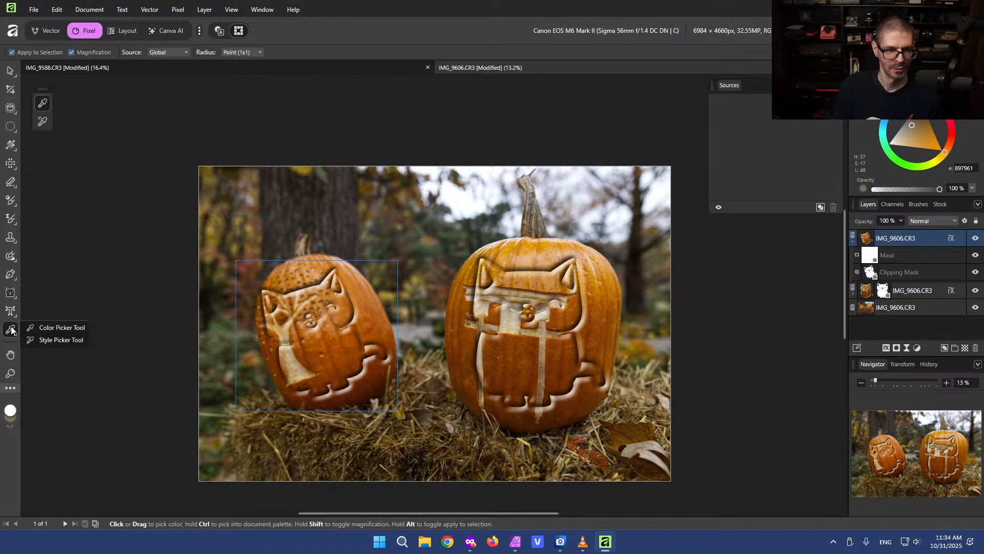
click(49, 340)
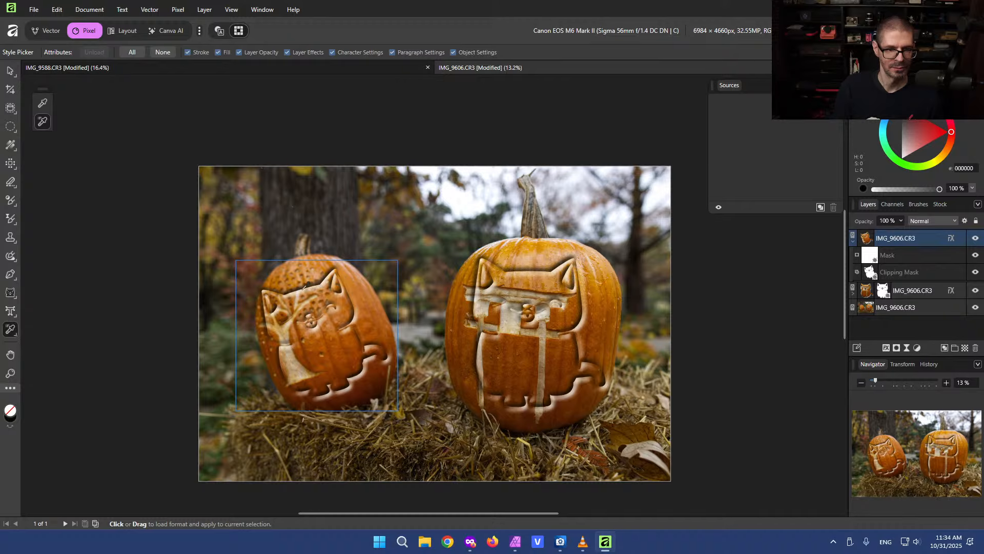
click(314, 271)
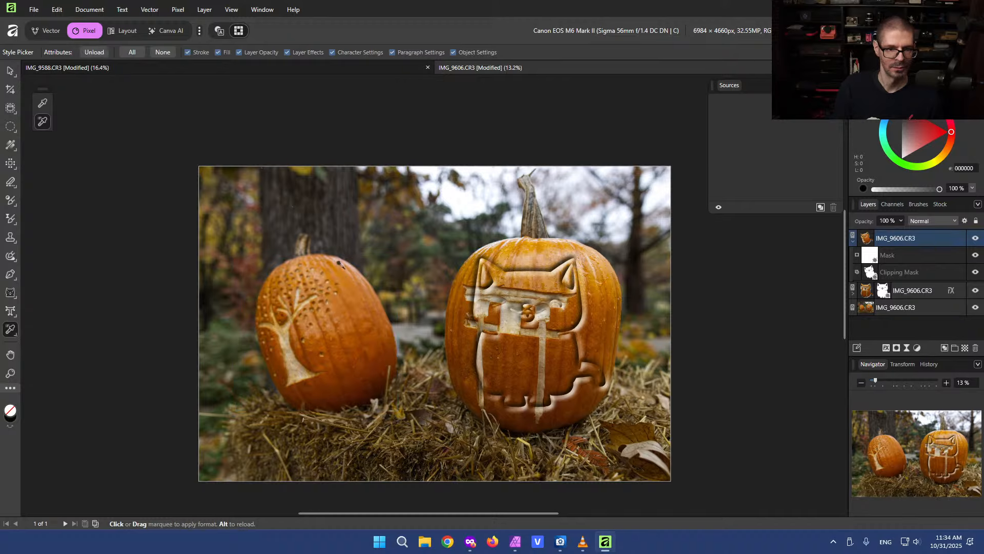
Sample a colour near the right pumpkin with the Color Picker and switch to the Hand tool
click(43, 103)
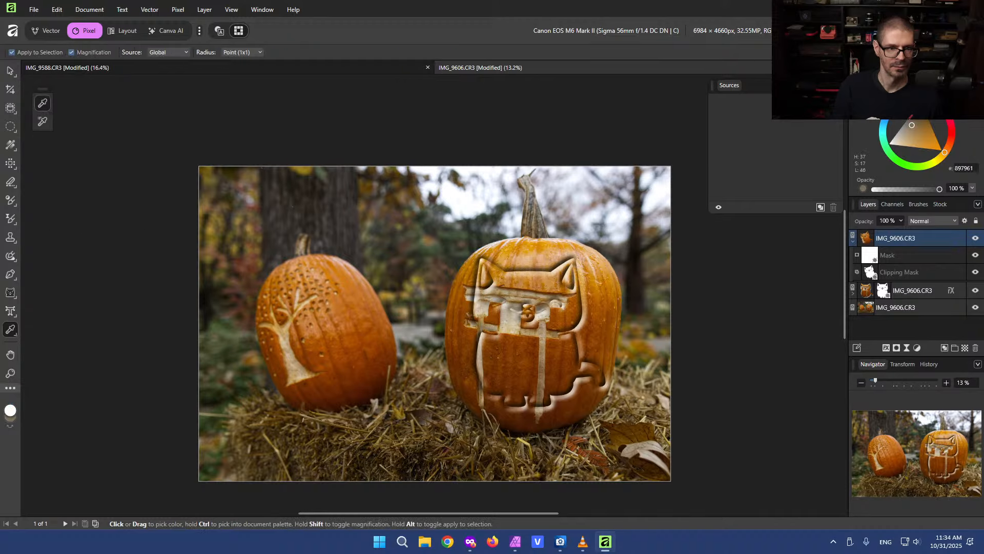
drag(461, 280, 475, 273)
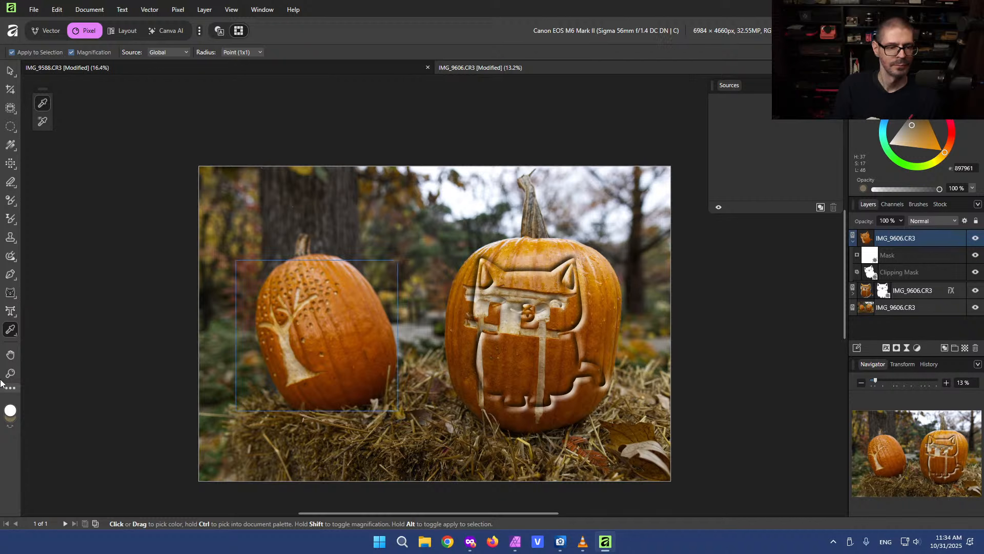
click(11, 353)
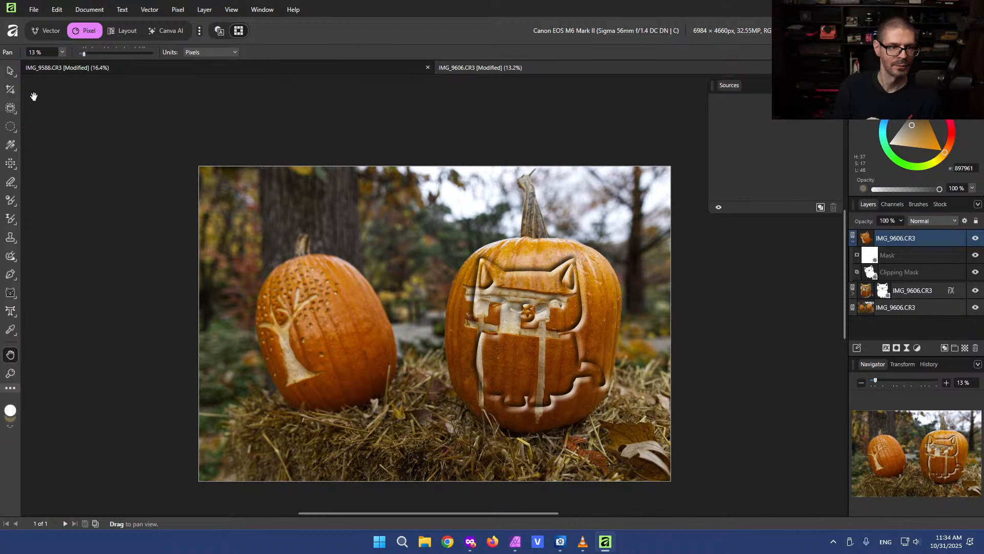
click(204, 10)
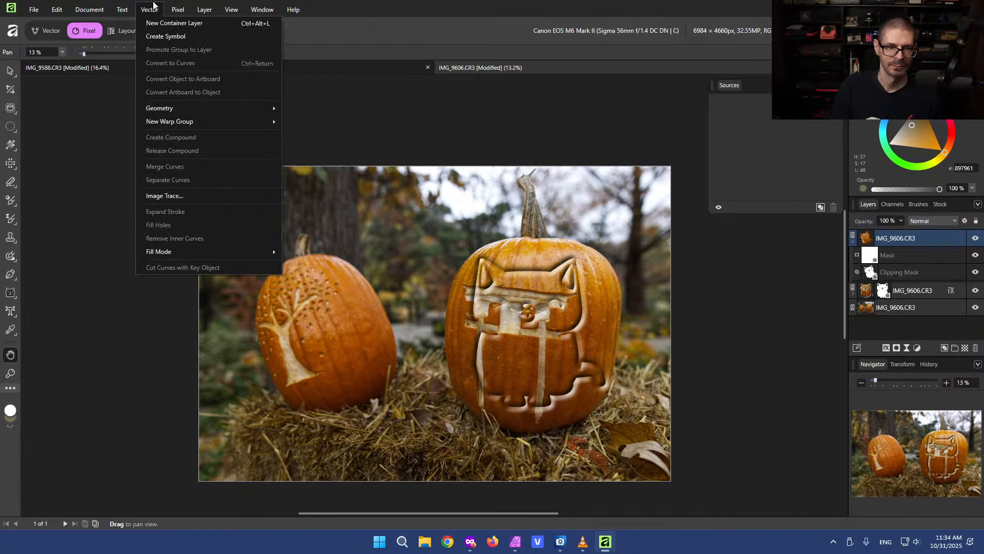
mouse_move(127, 5)
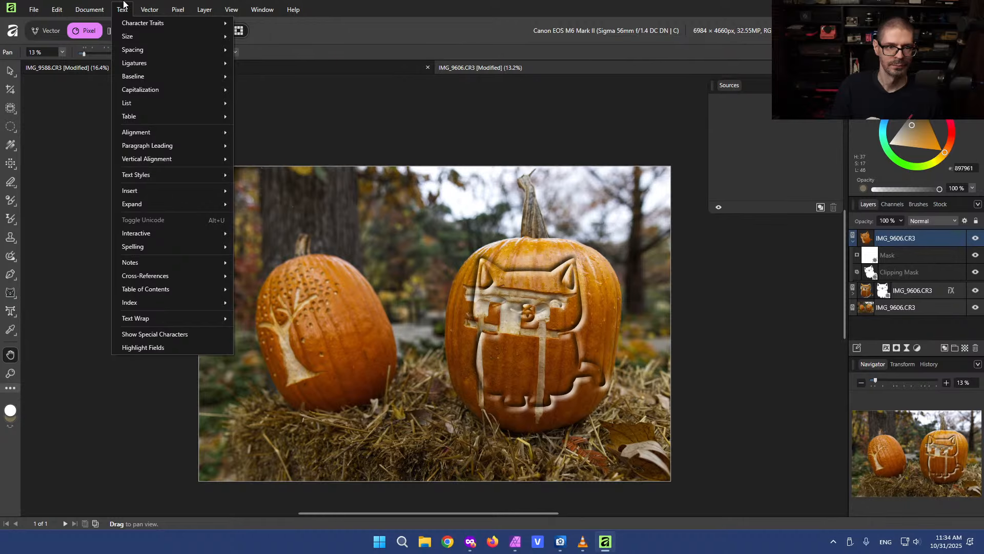
mouse_move(42, 13)
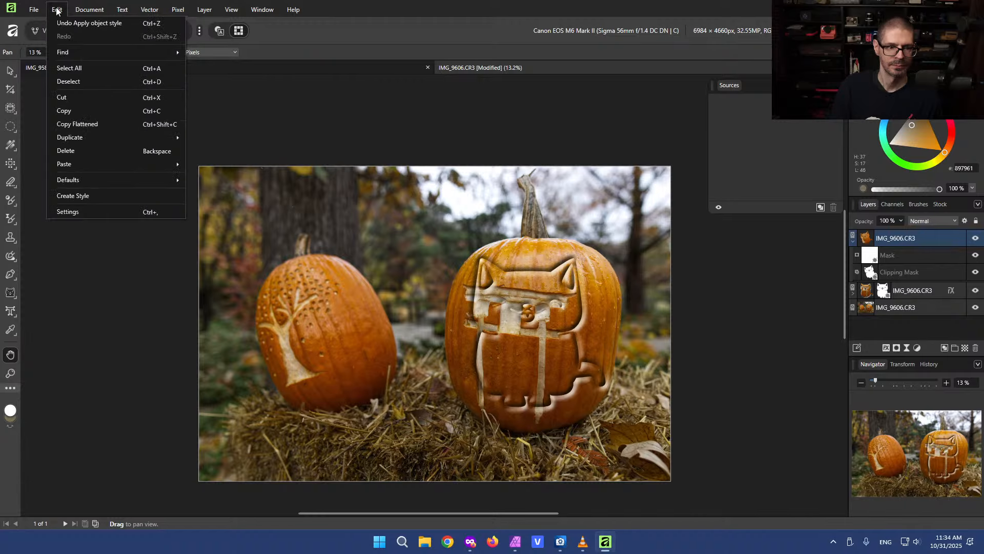
mouse_move(287, 13)
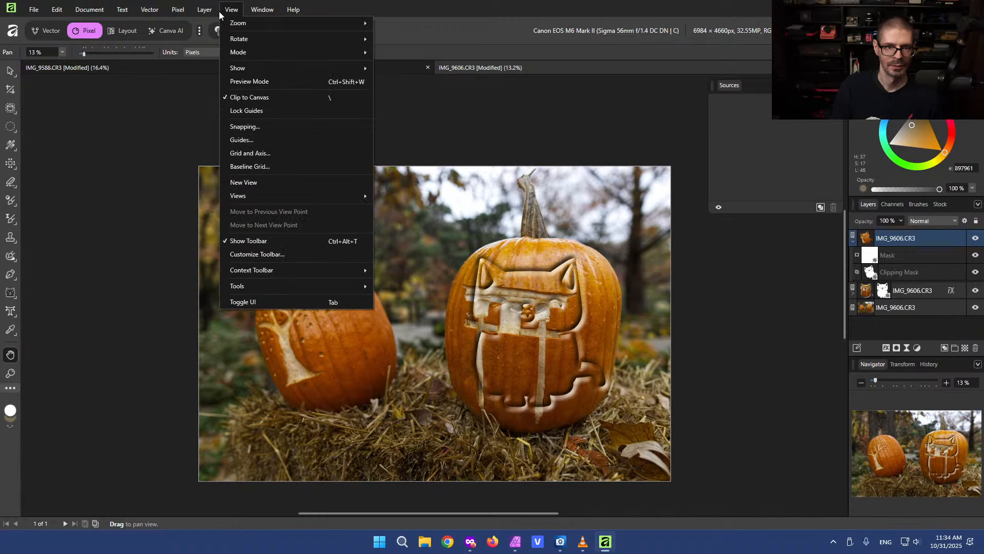
click(467, 5)
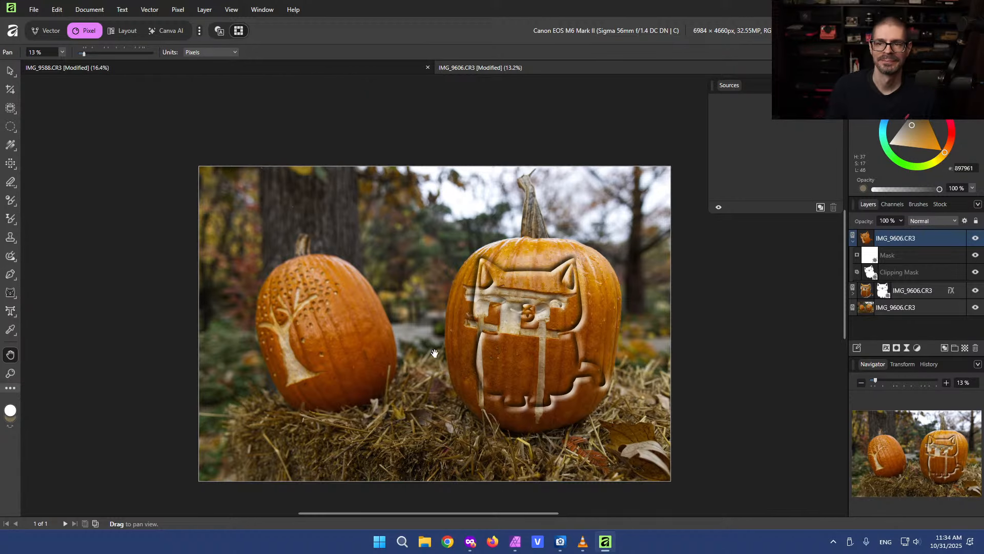
scroll(462, 339, up, 1)
scroll(438, 334, down, 1)
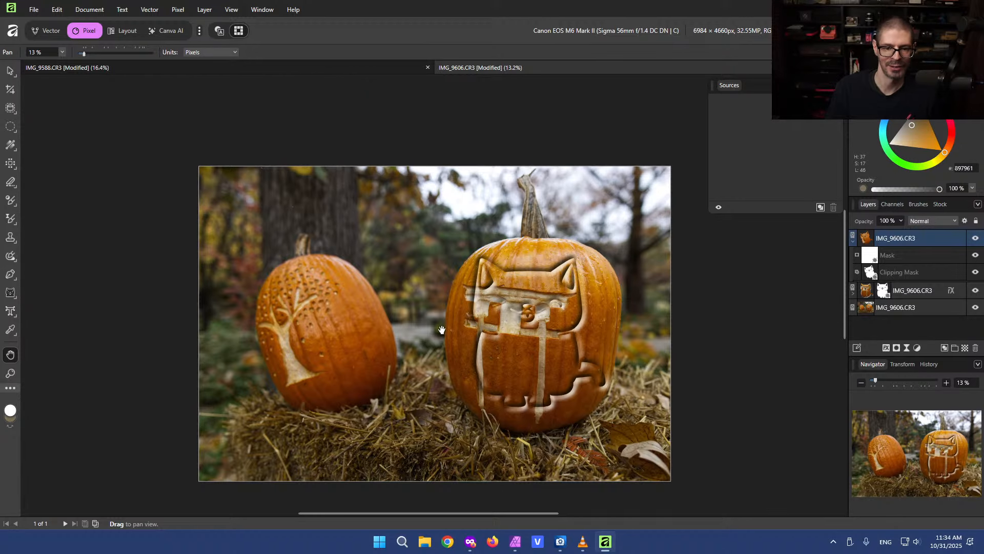
scroll(437, 337, up, 1)
scroll(436, 333, down, 2)
scroll(436, 333, left, 1)
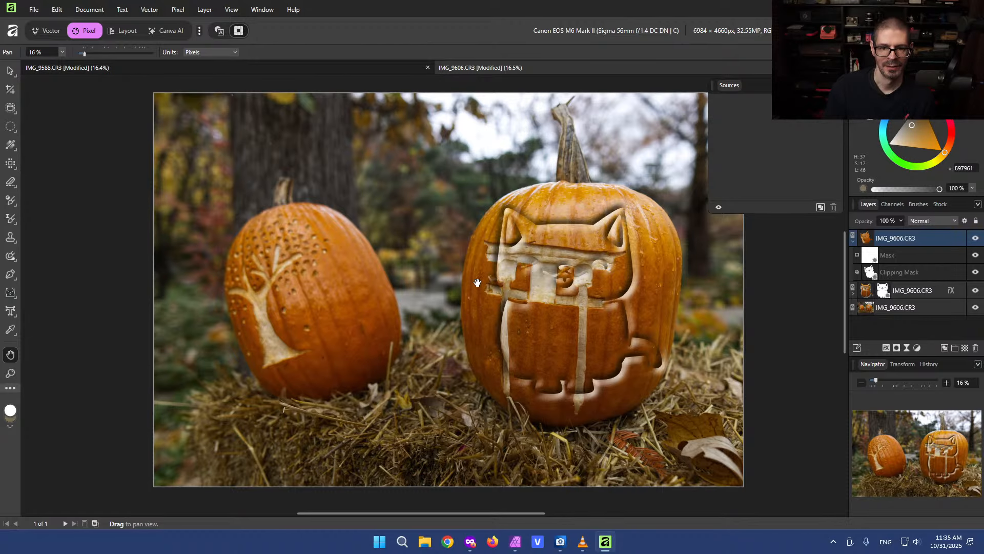
Close the Sources panel and switch to the Color Picker tool
drag(476, 281, 432, 292)
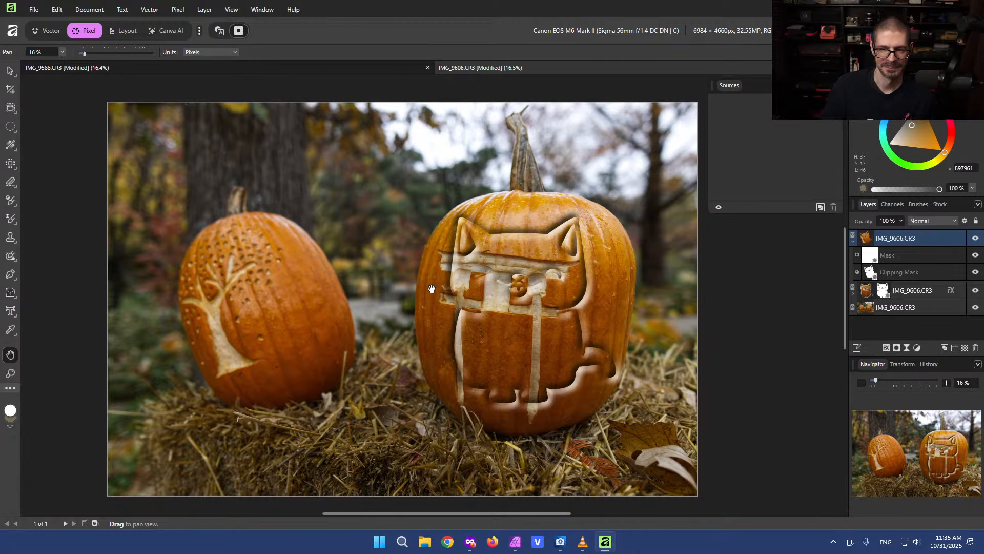
scroll(431, 289, up, 1)
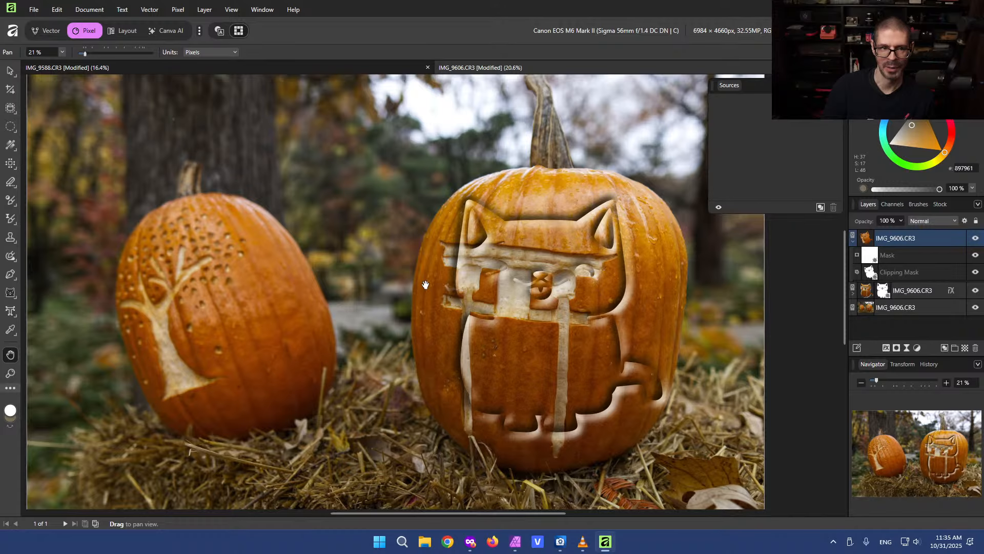
scroll(349, 271, down, 1)
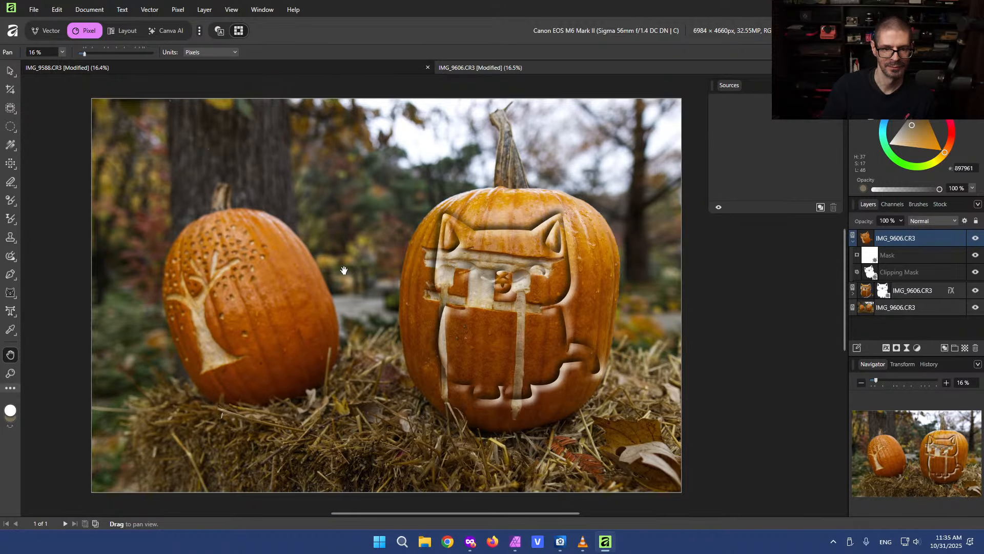
drag(367, 272, 413, 273)
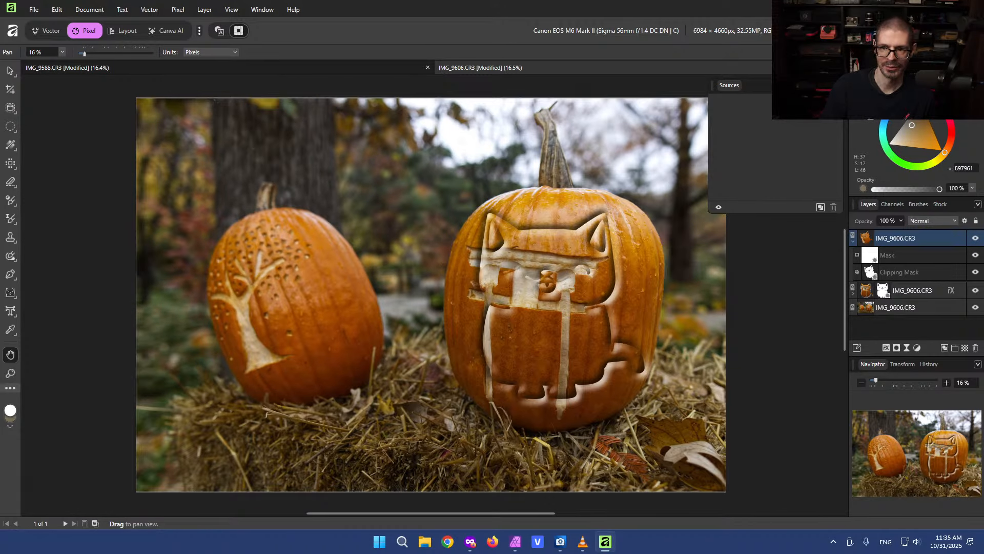
click(835, 86)
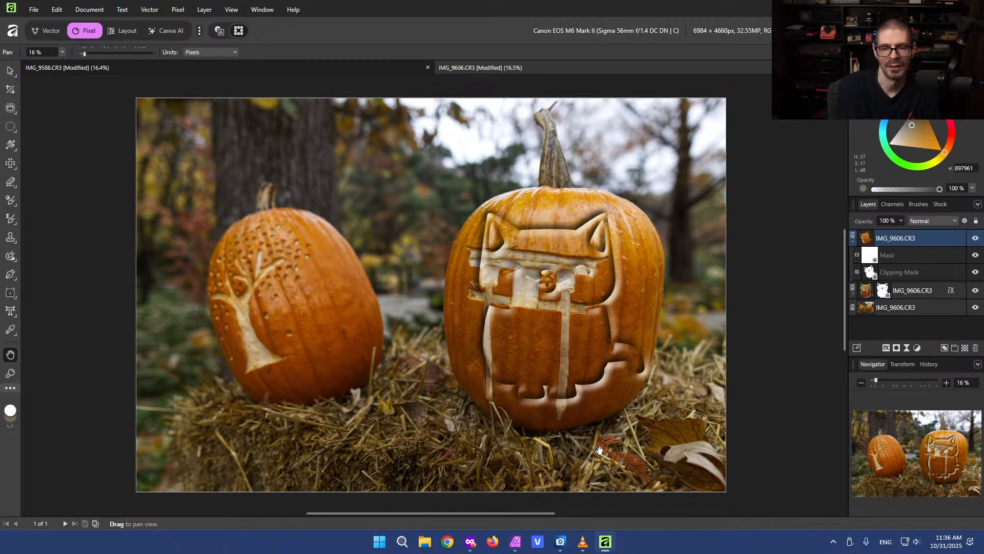
click(11, 329)
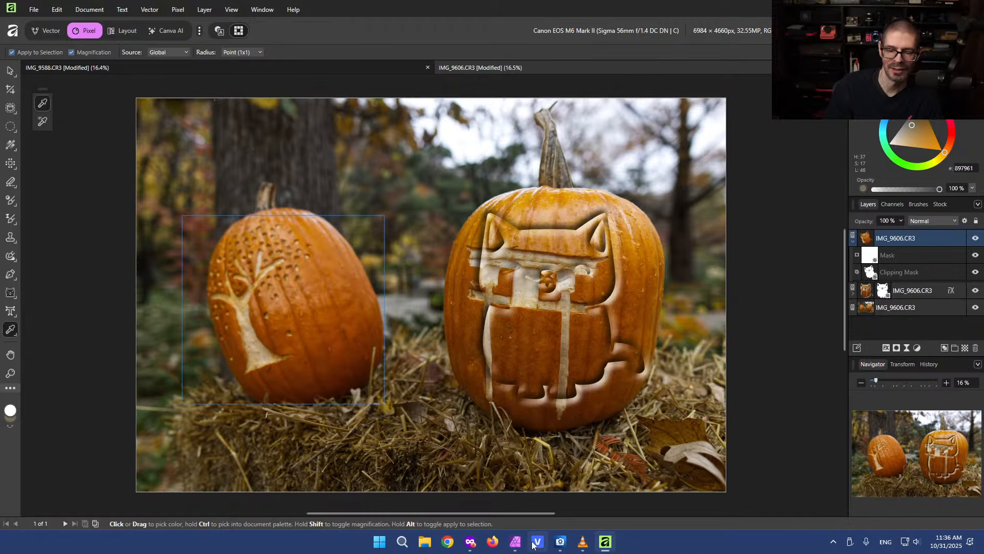
Switch briefly to Affinity Photo 2 to compare the same pumpkin image, then return to the new Affinity app
click(515, 547)
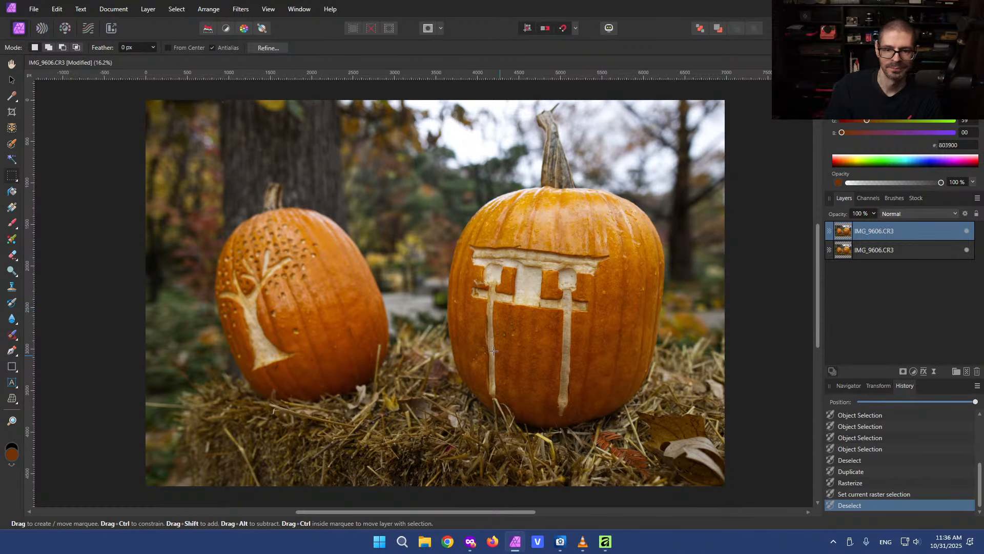
click(606, 541)
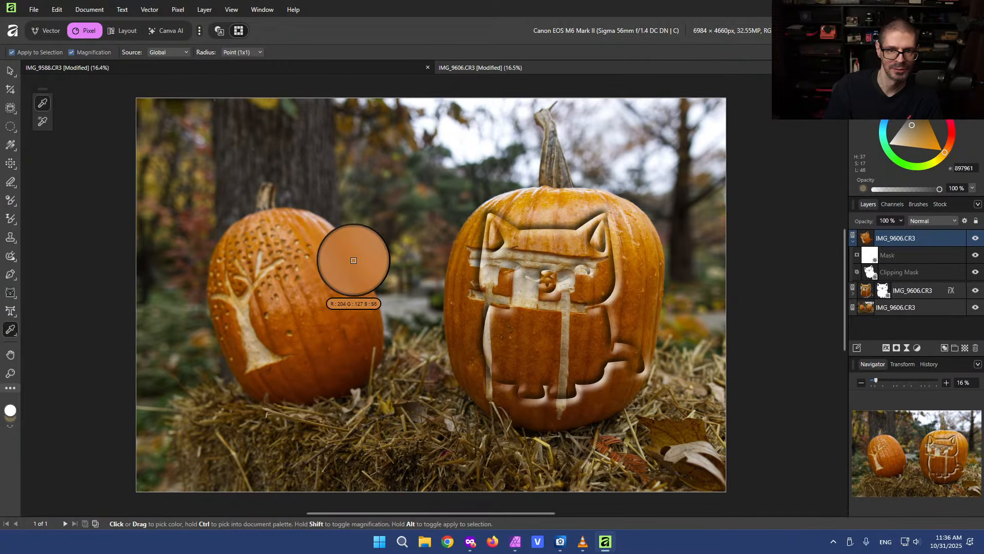
Select the bottom IMG_9606.CR3 image layer on the canvas with the Move Tool
click(9, 70)
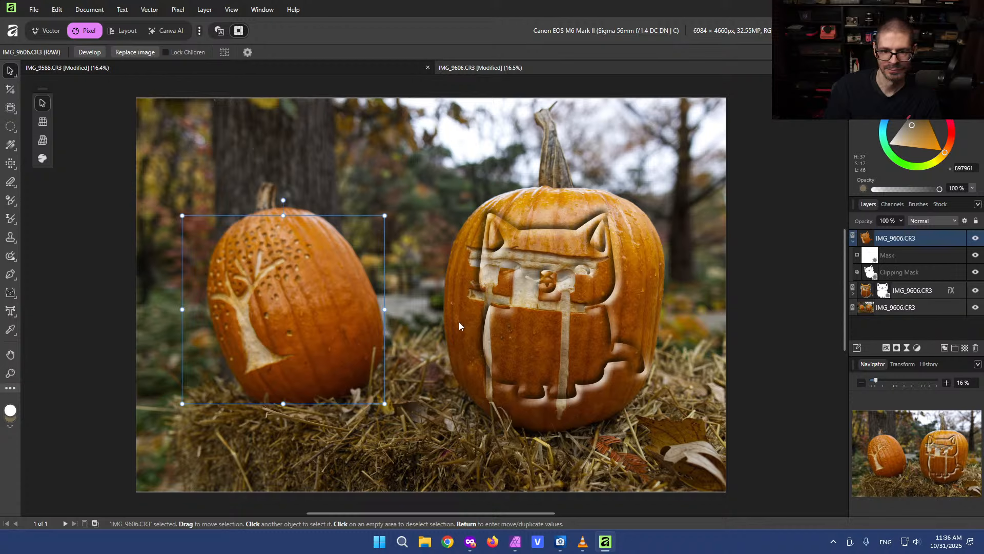
click(440, 321)
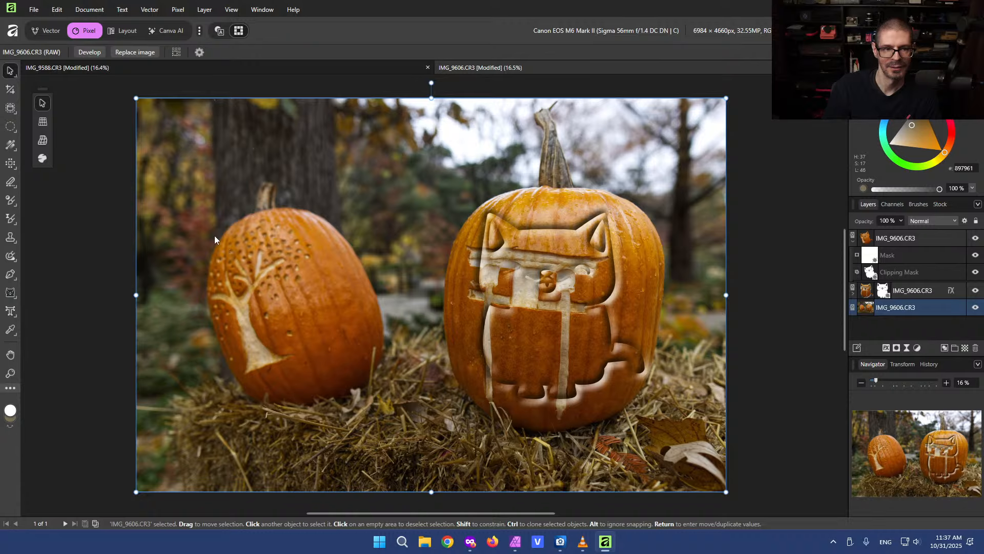
click(10, 108)
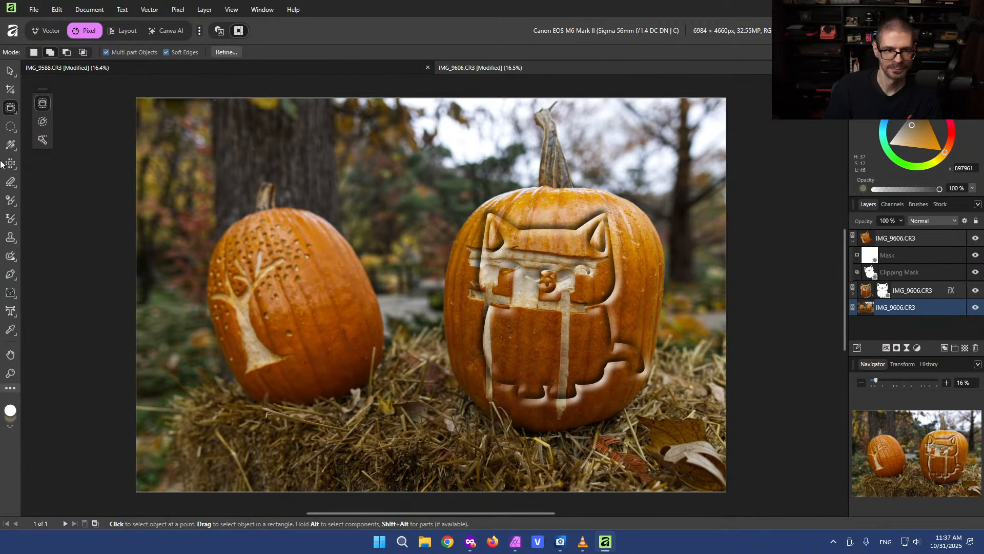
click(11, 72)
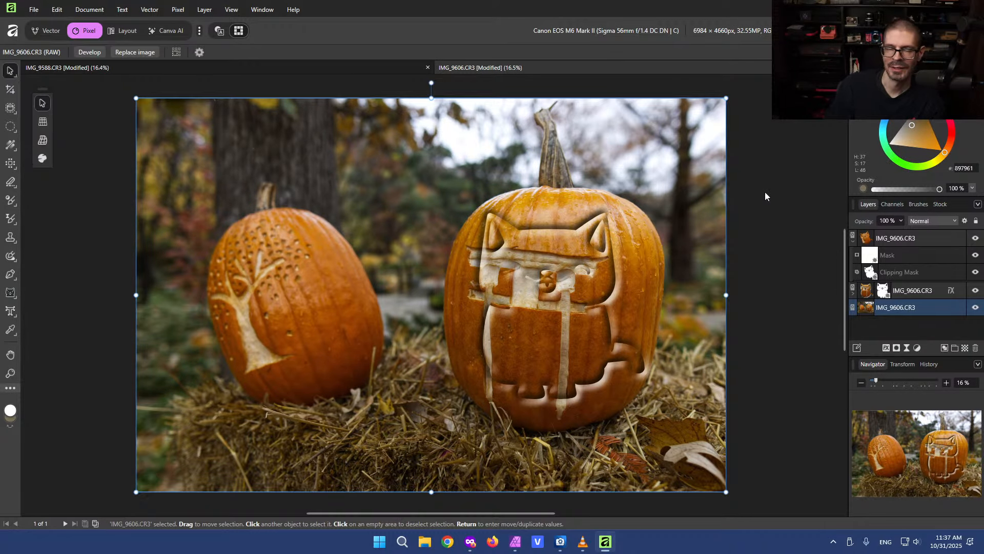